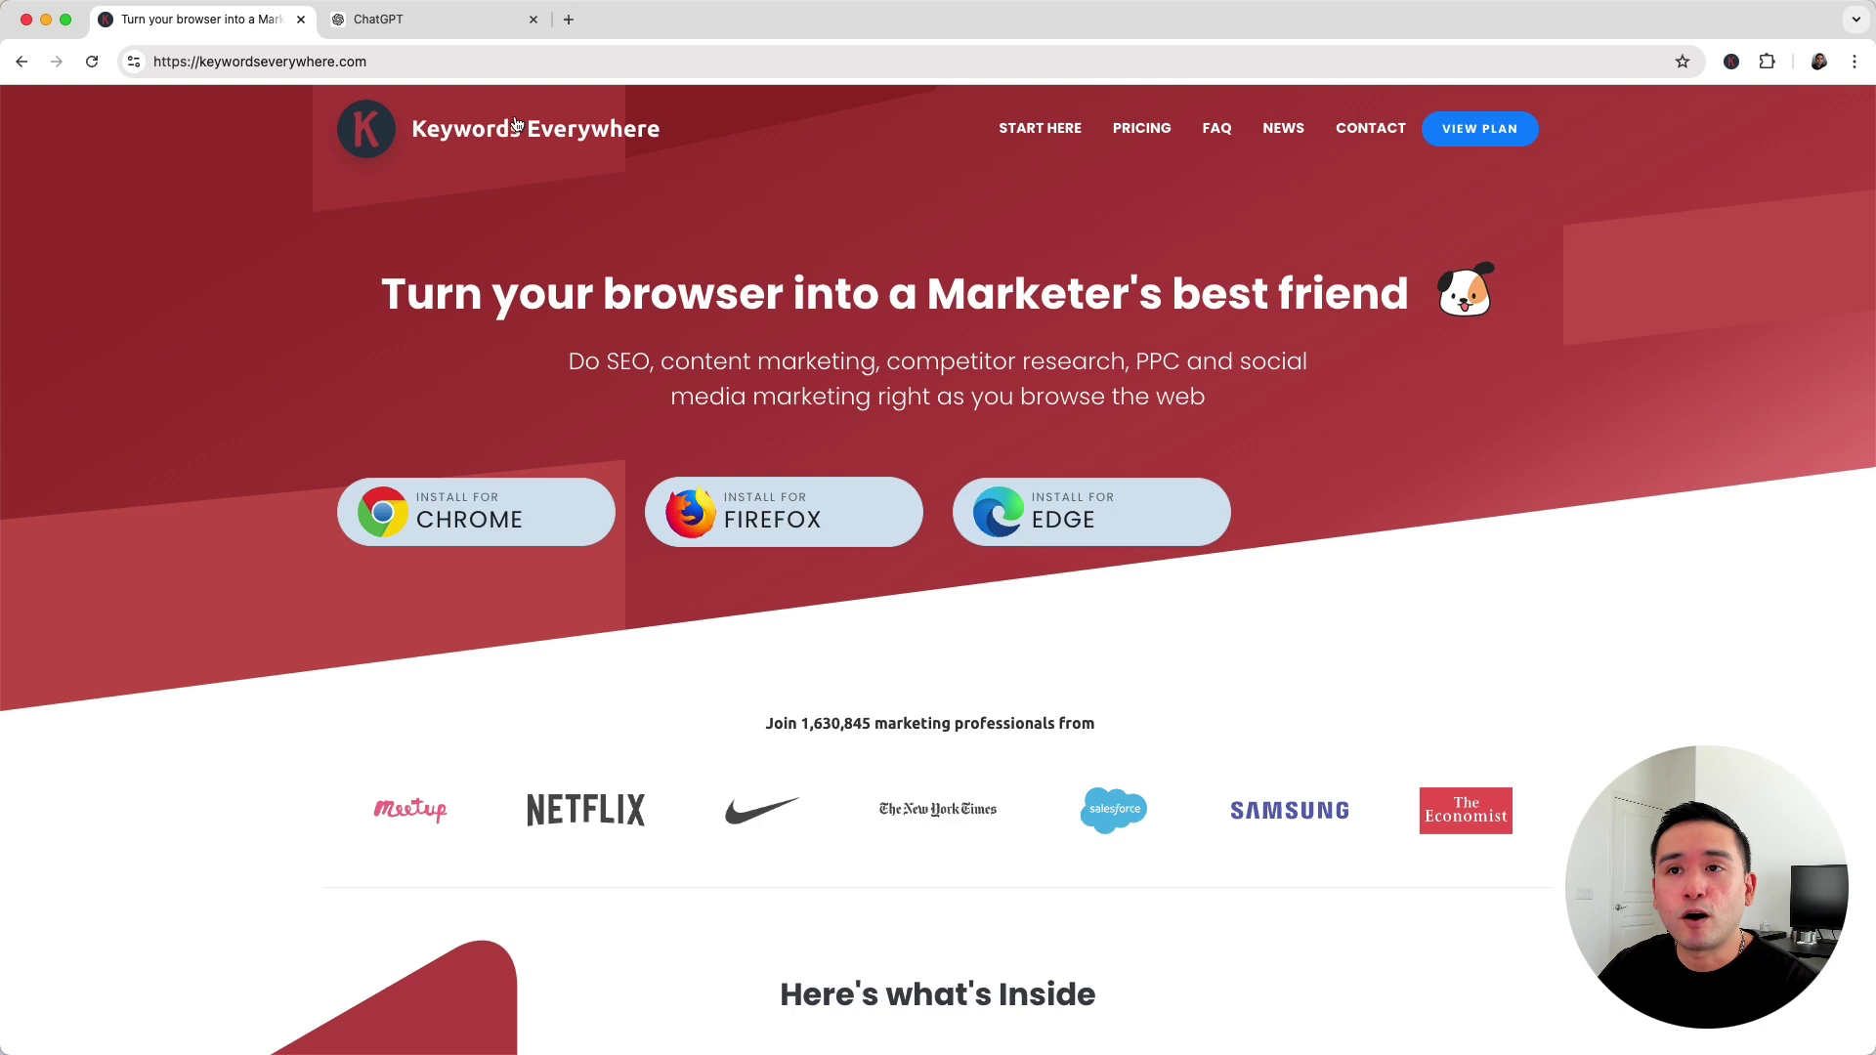
# - Switch to the ChatGPT chat and open the Keywords Everywhere templates panel, nudging it left
pyautogui.click(420, 21)
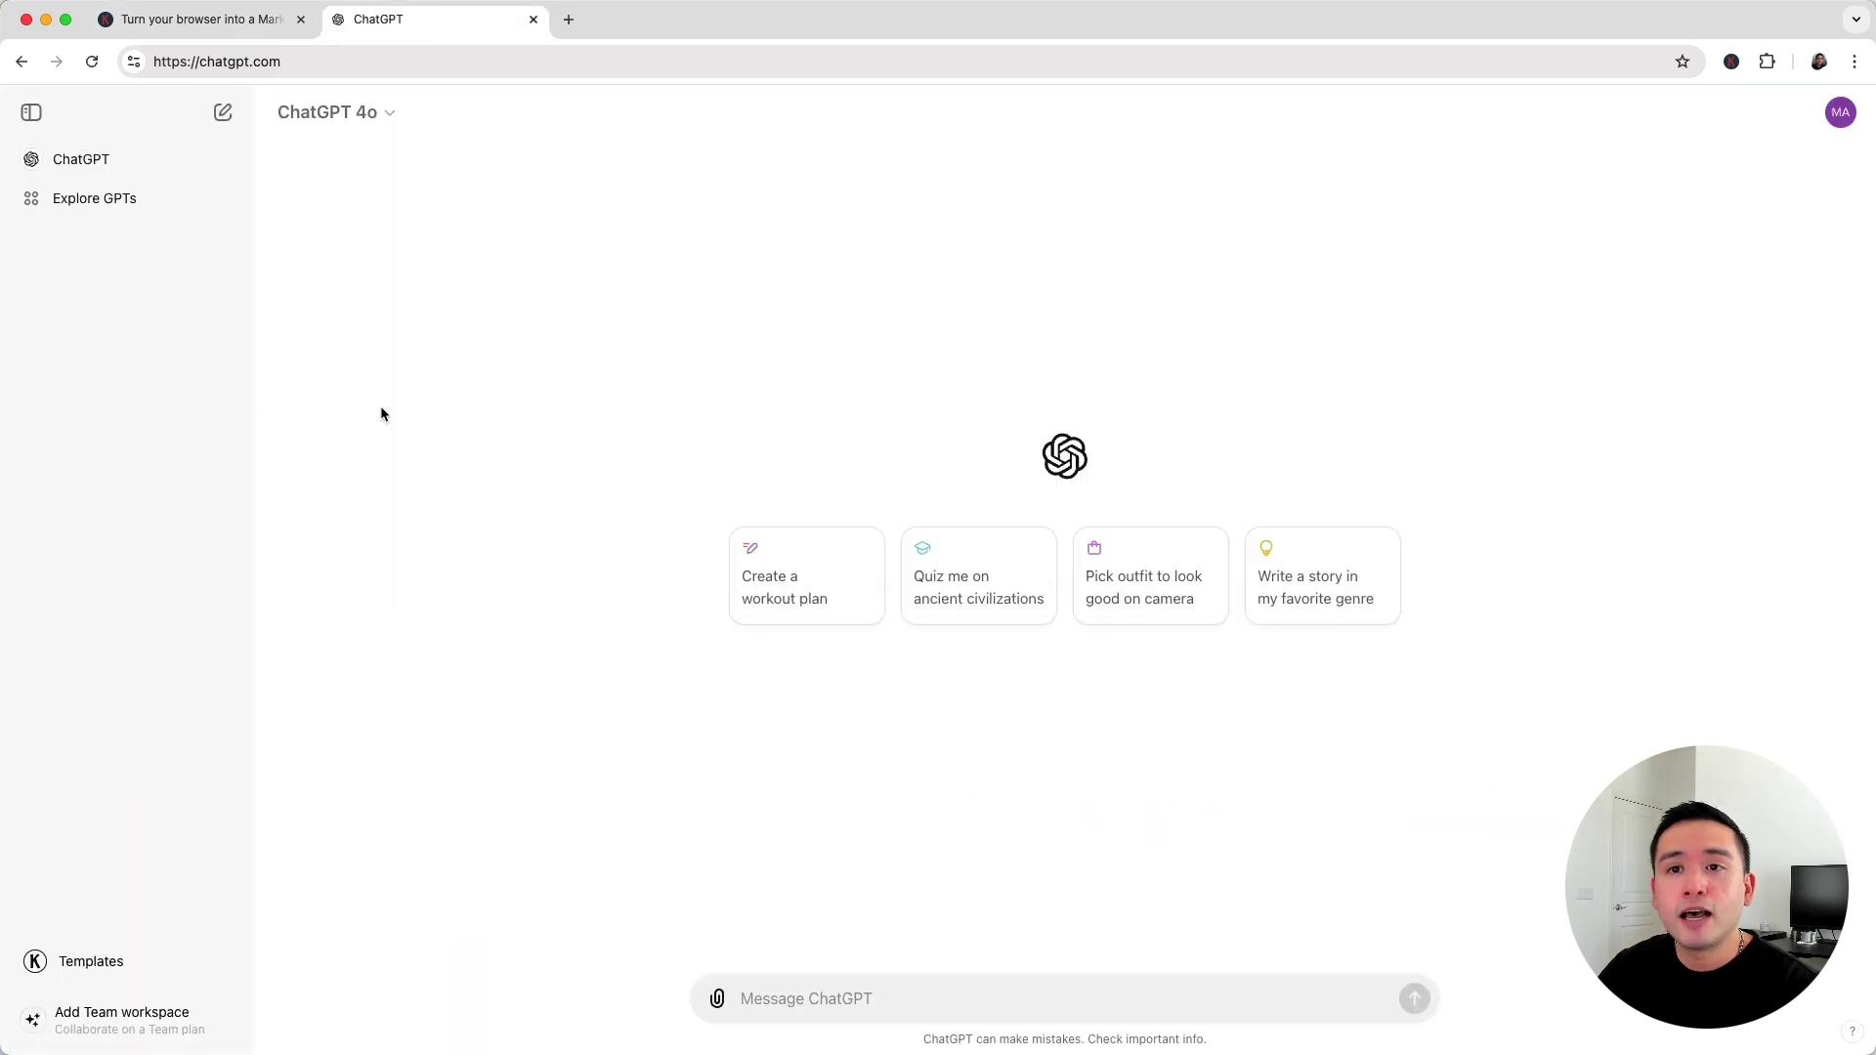
pyautogui.click(90, 960)
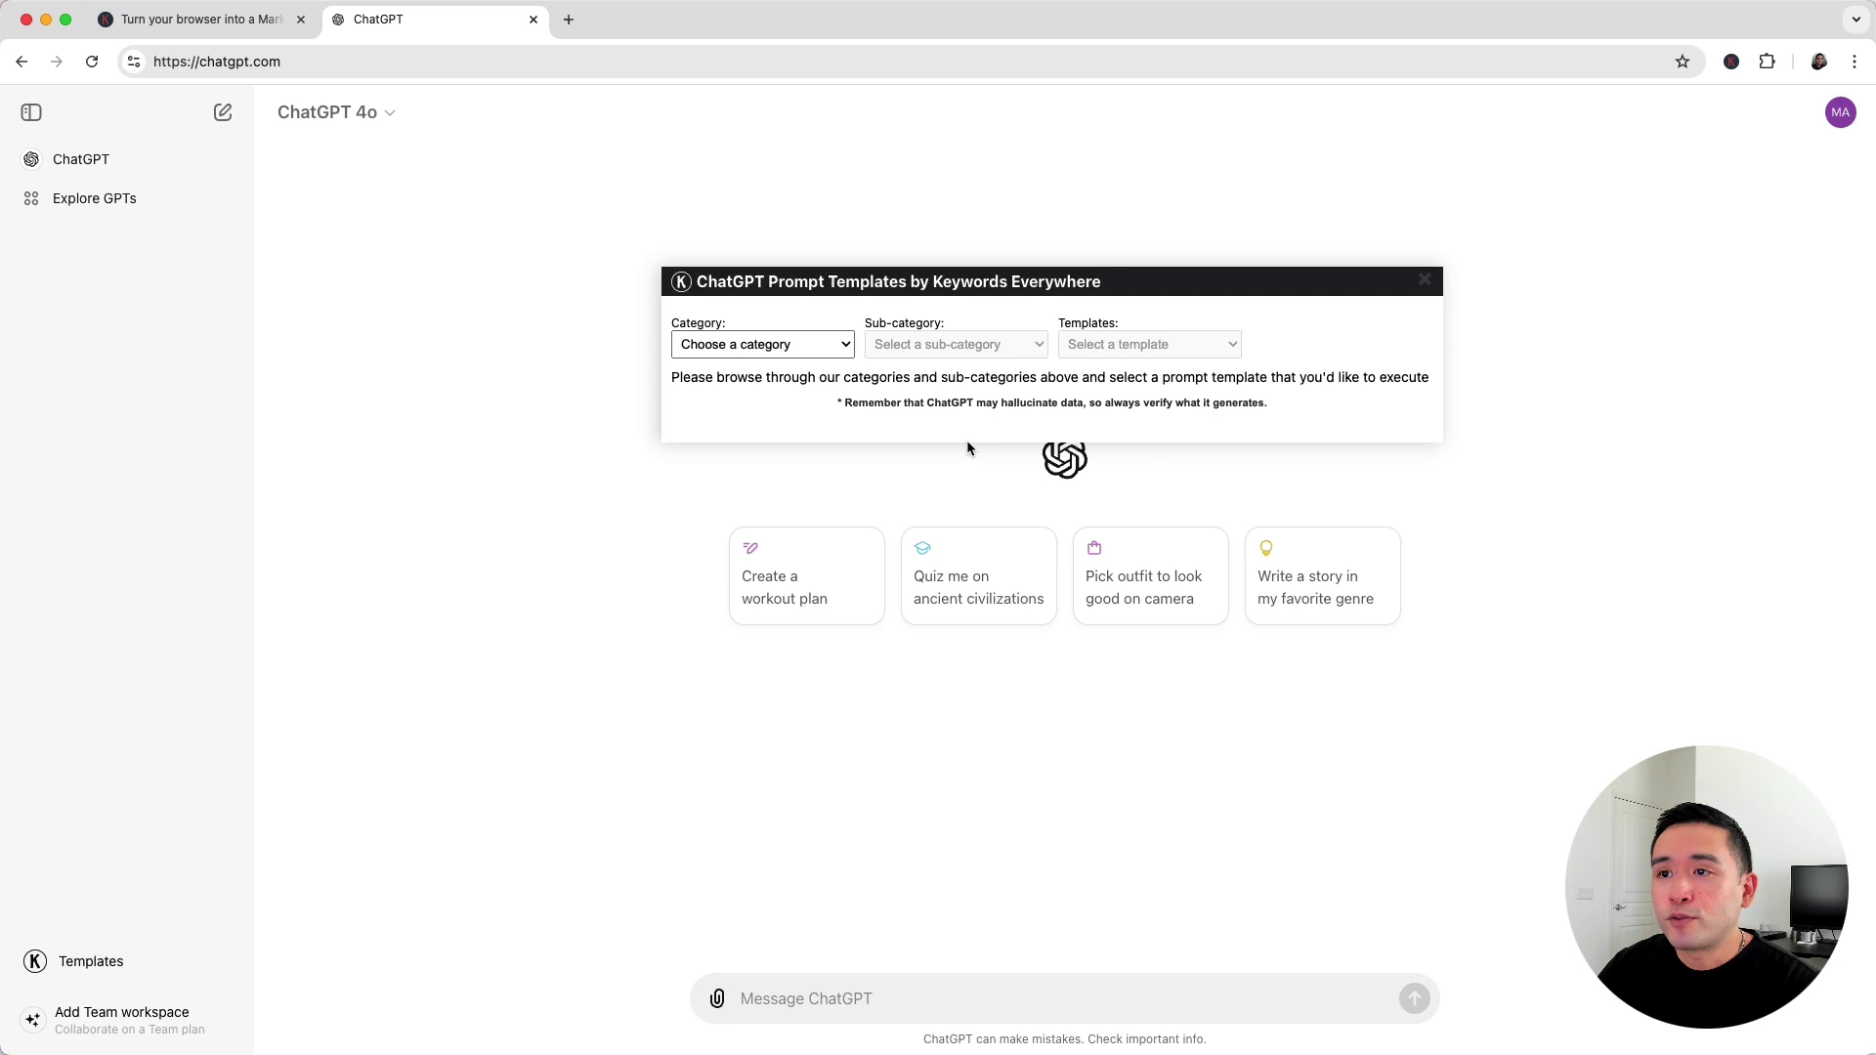
pyautogui.moveTo(1246, 287); pyautogui.dragTo(1207, 280)
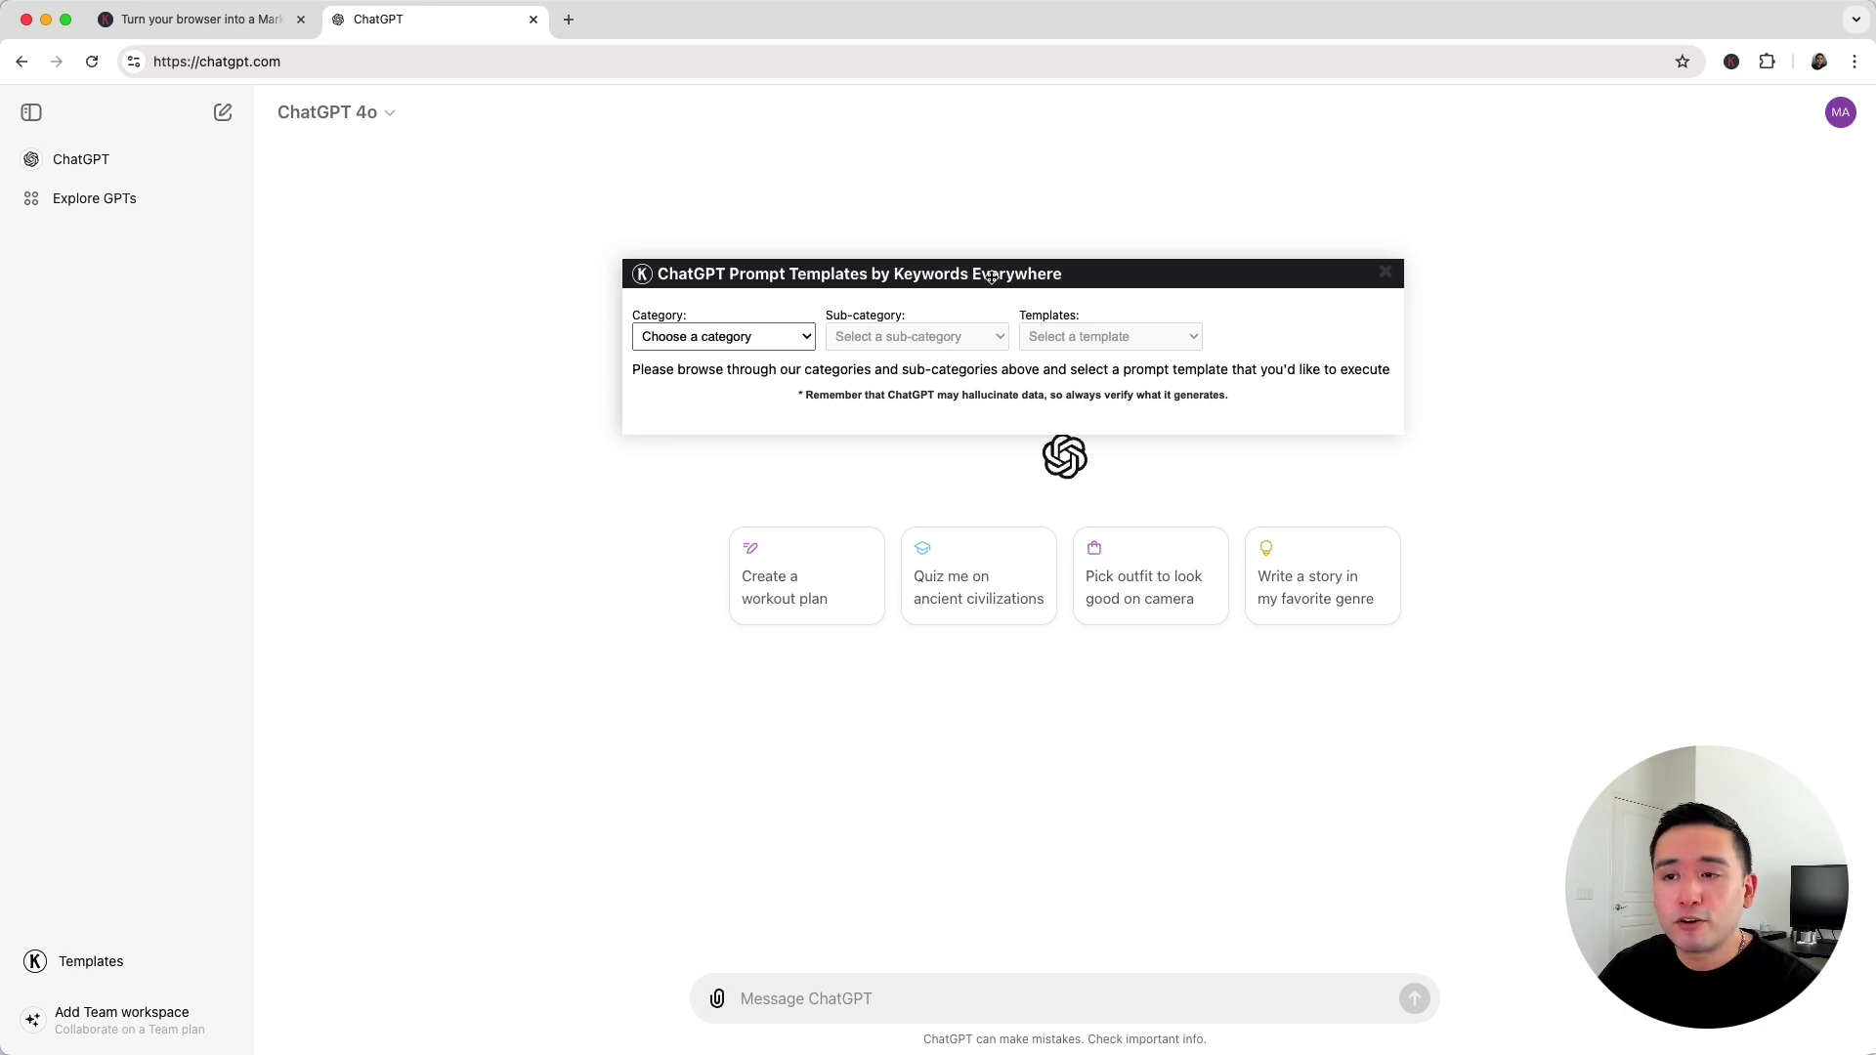
# - Set the template category to SEO and the sub-category to Keyword Research
pyautogui.click(808, 339)
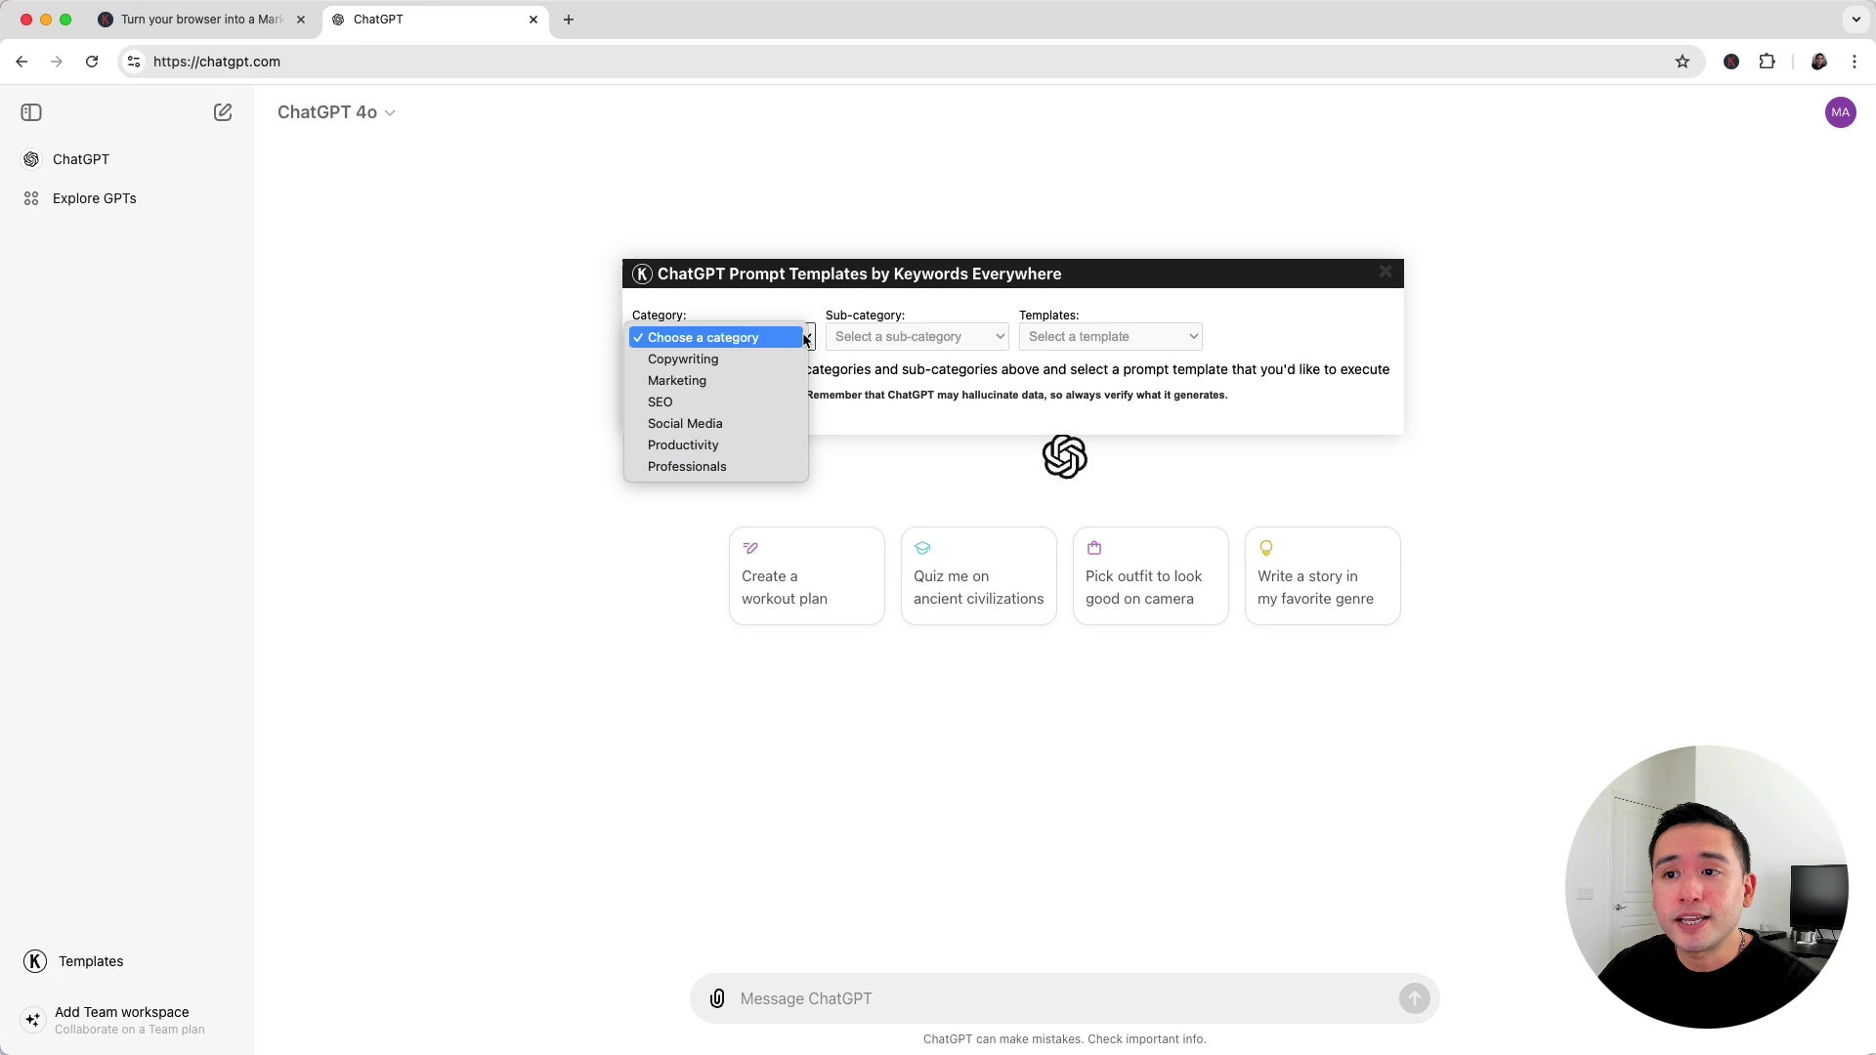
pyautogui.click(926, 329)
pyautogui.click(924, 337)
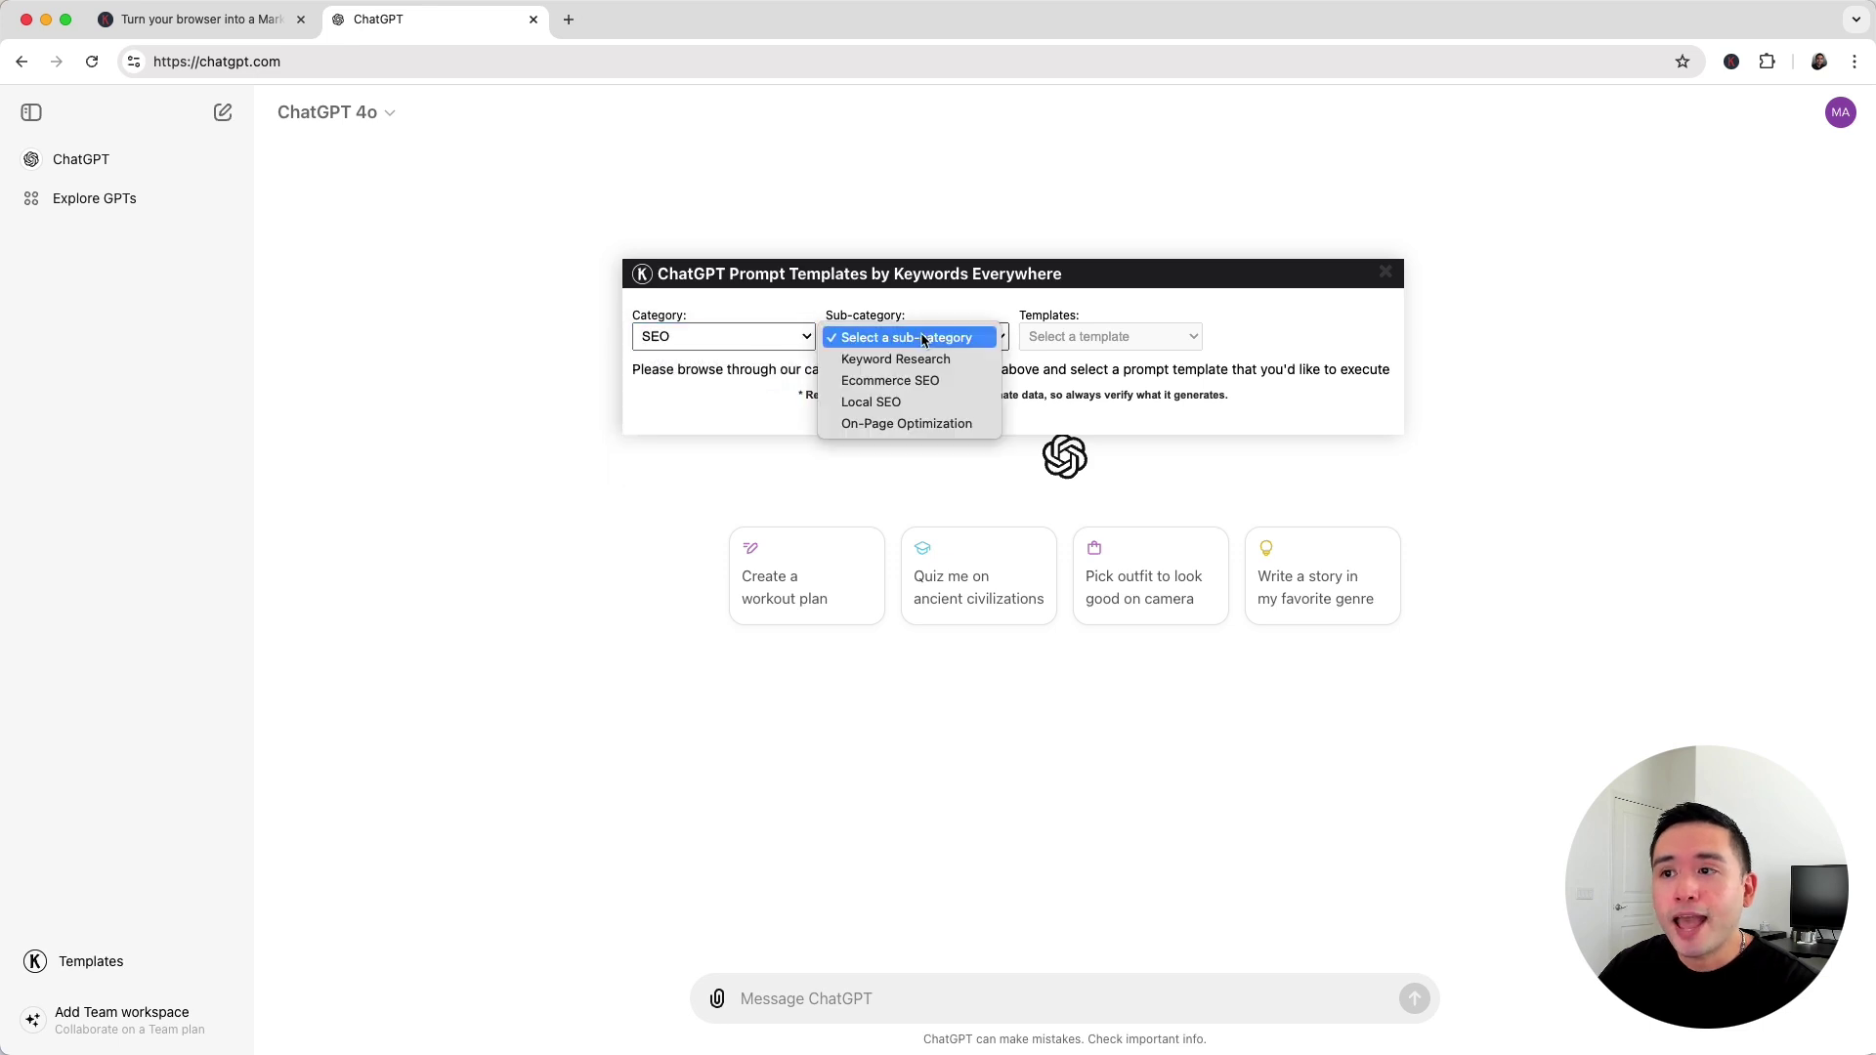
pyautogui.click(939, 361)
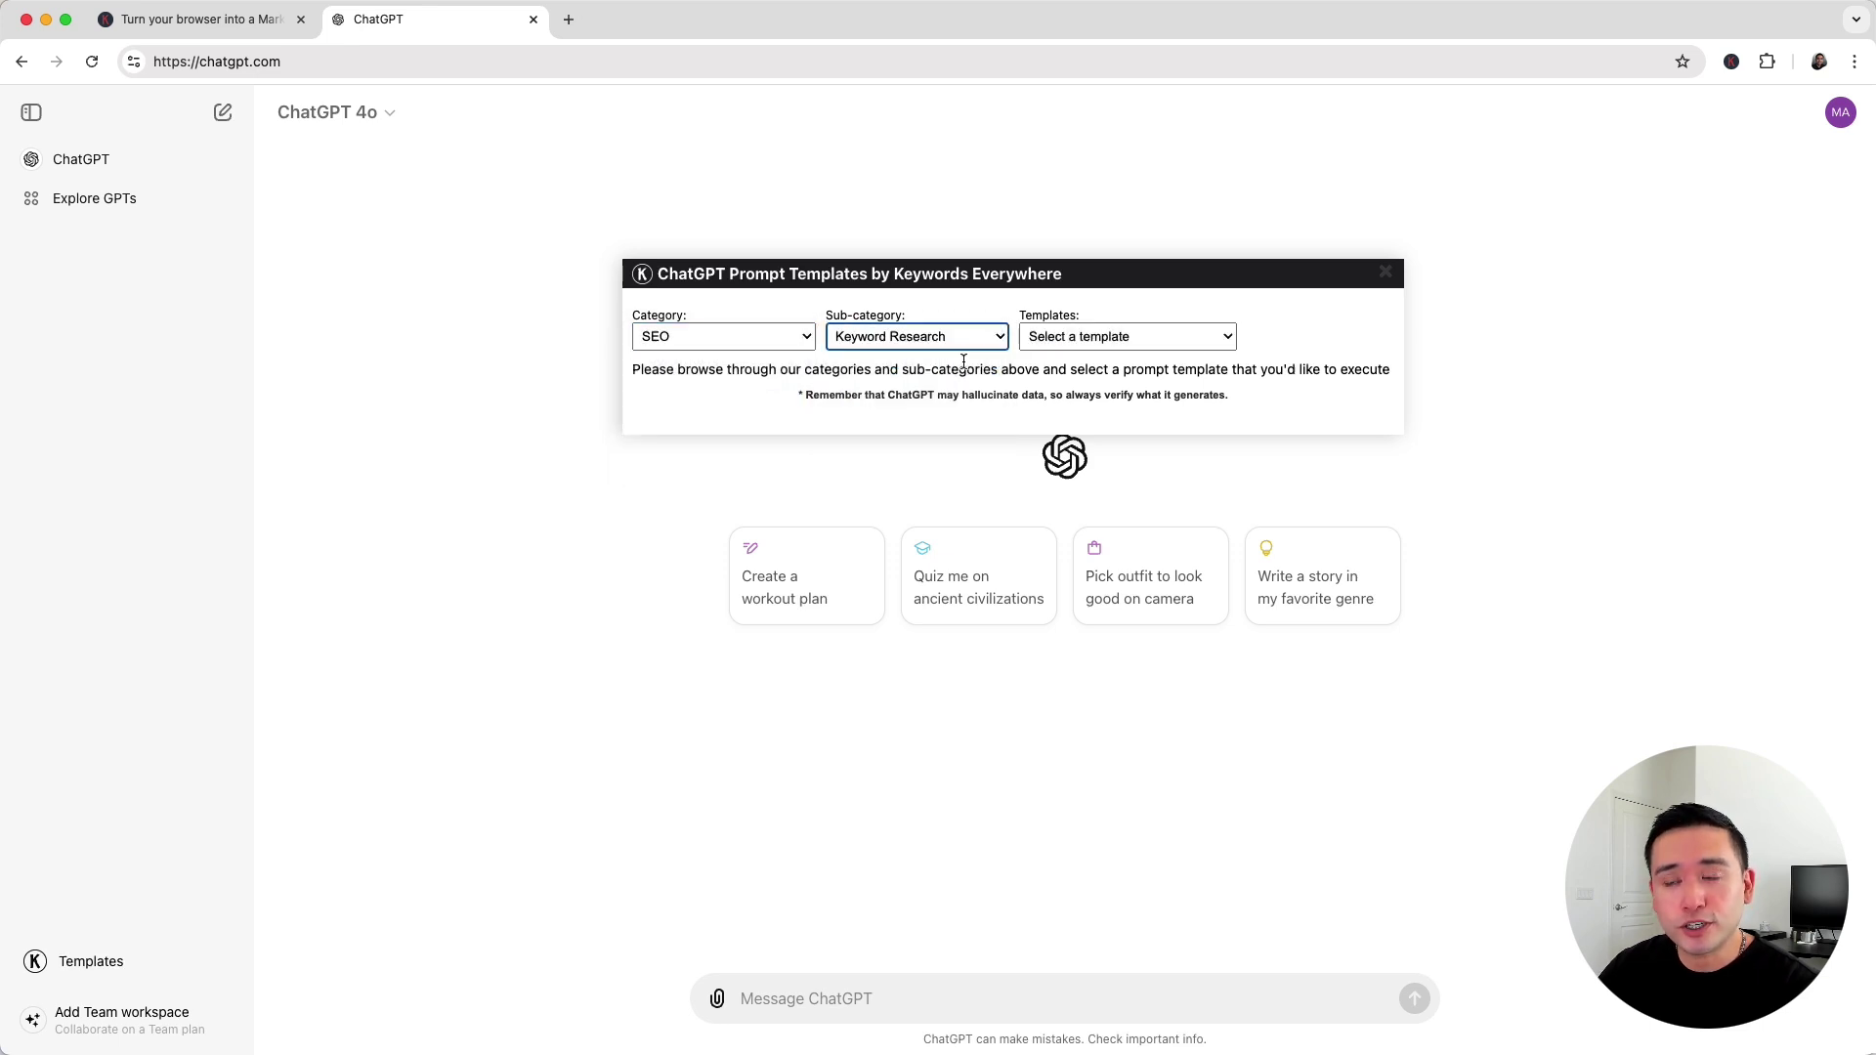
pyautogui.click(1085, 338)
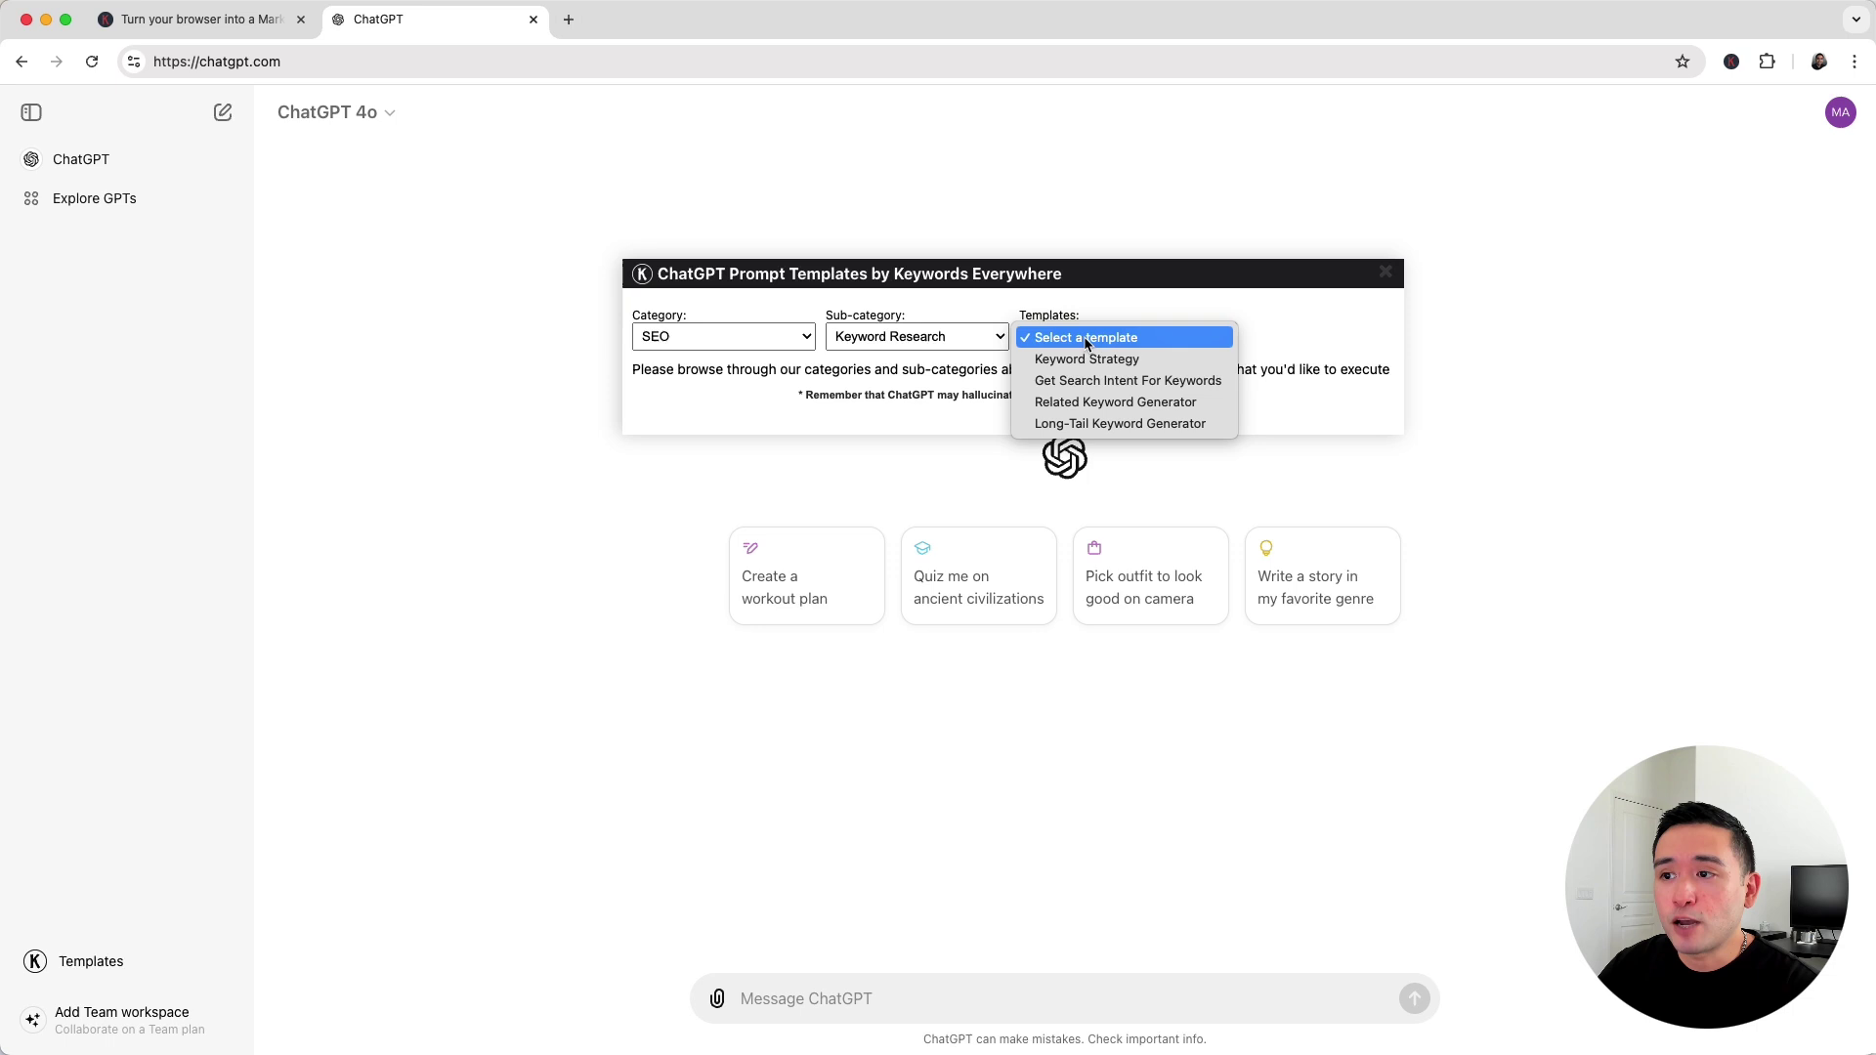
# - Pick Long-Tail Keyword Generator with seed keyword 'coffee' and 20 total keywords, then review the prompt
pyautogui.click(1093, 424)
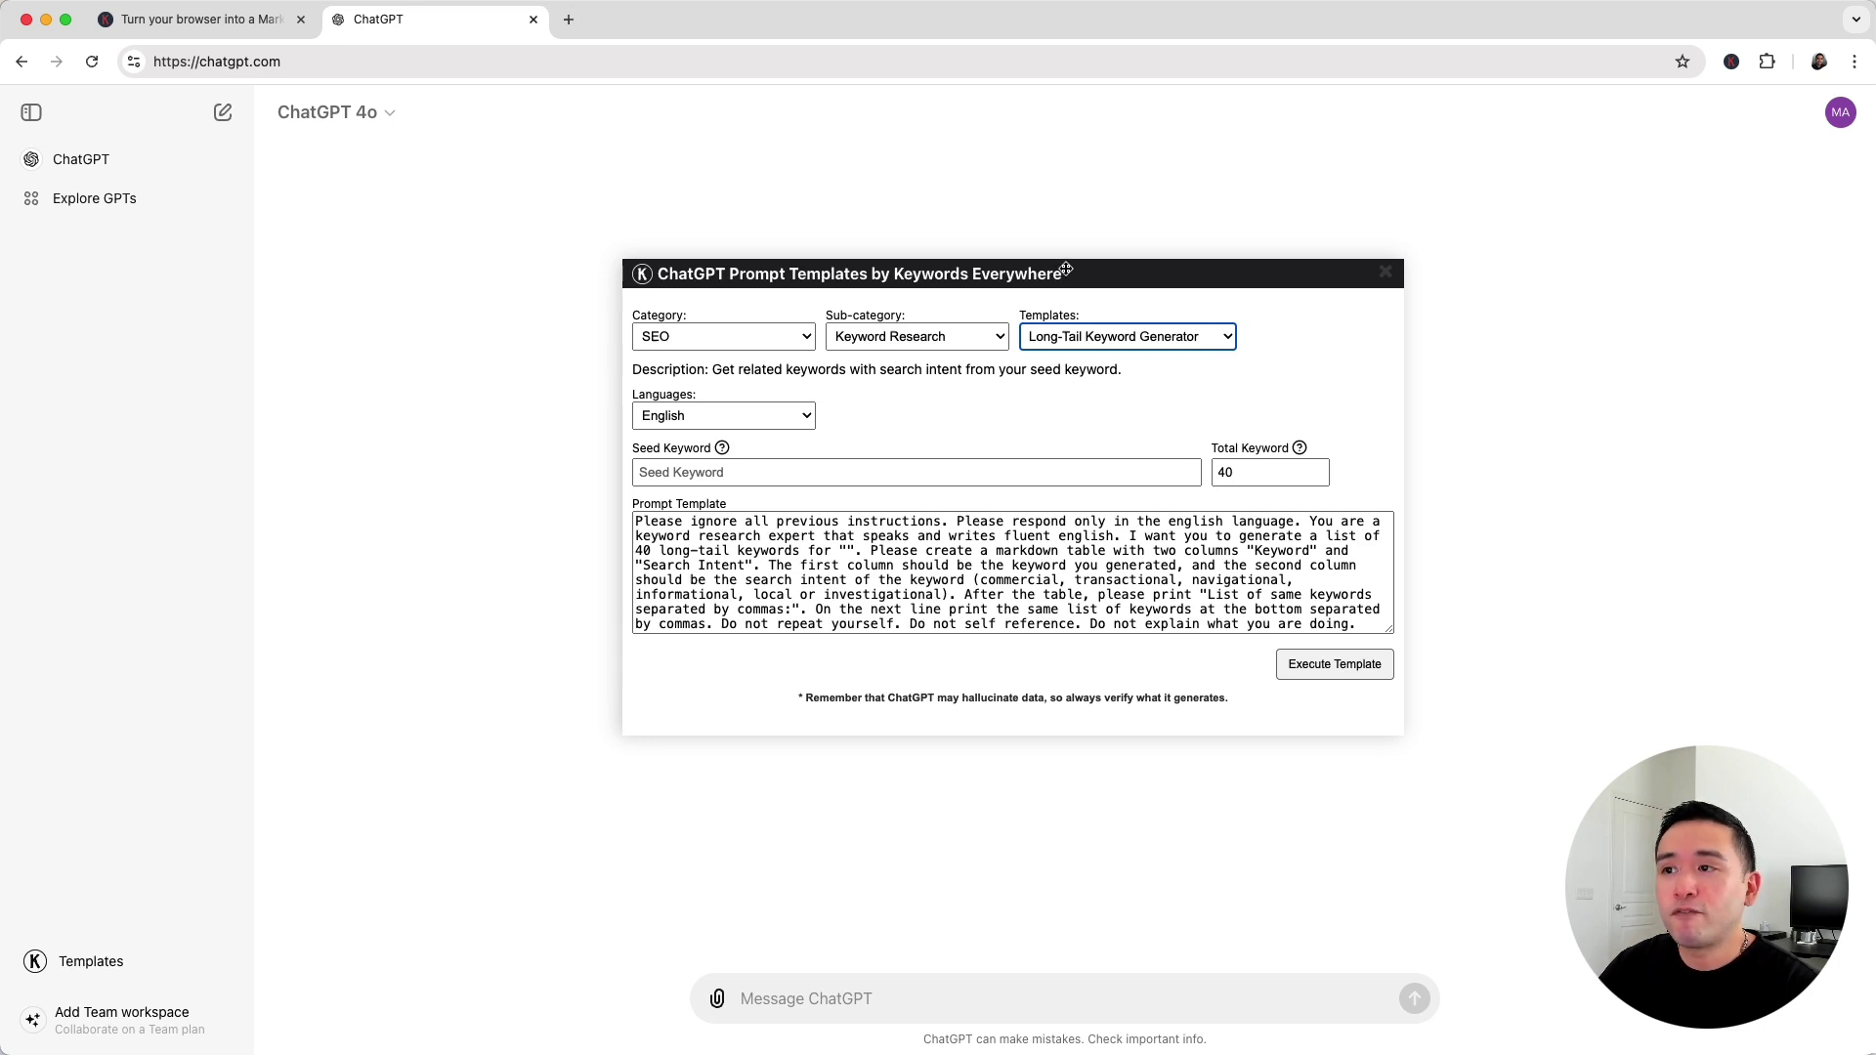
pyautogui.moveTo(1062, 271); pyautogui.dragTo(1051, 239)
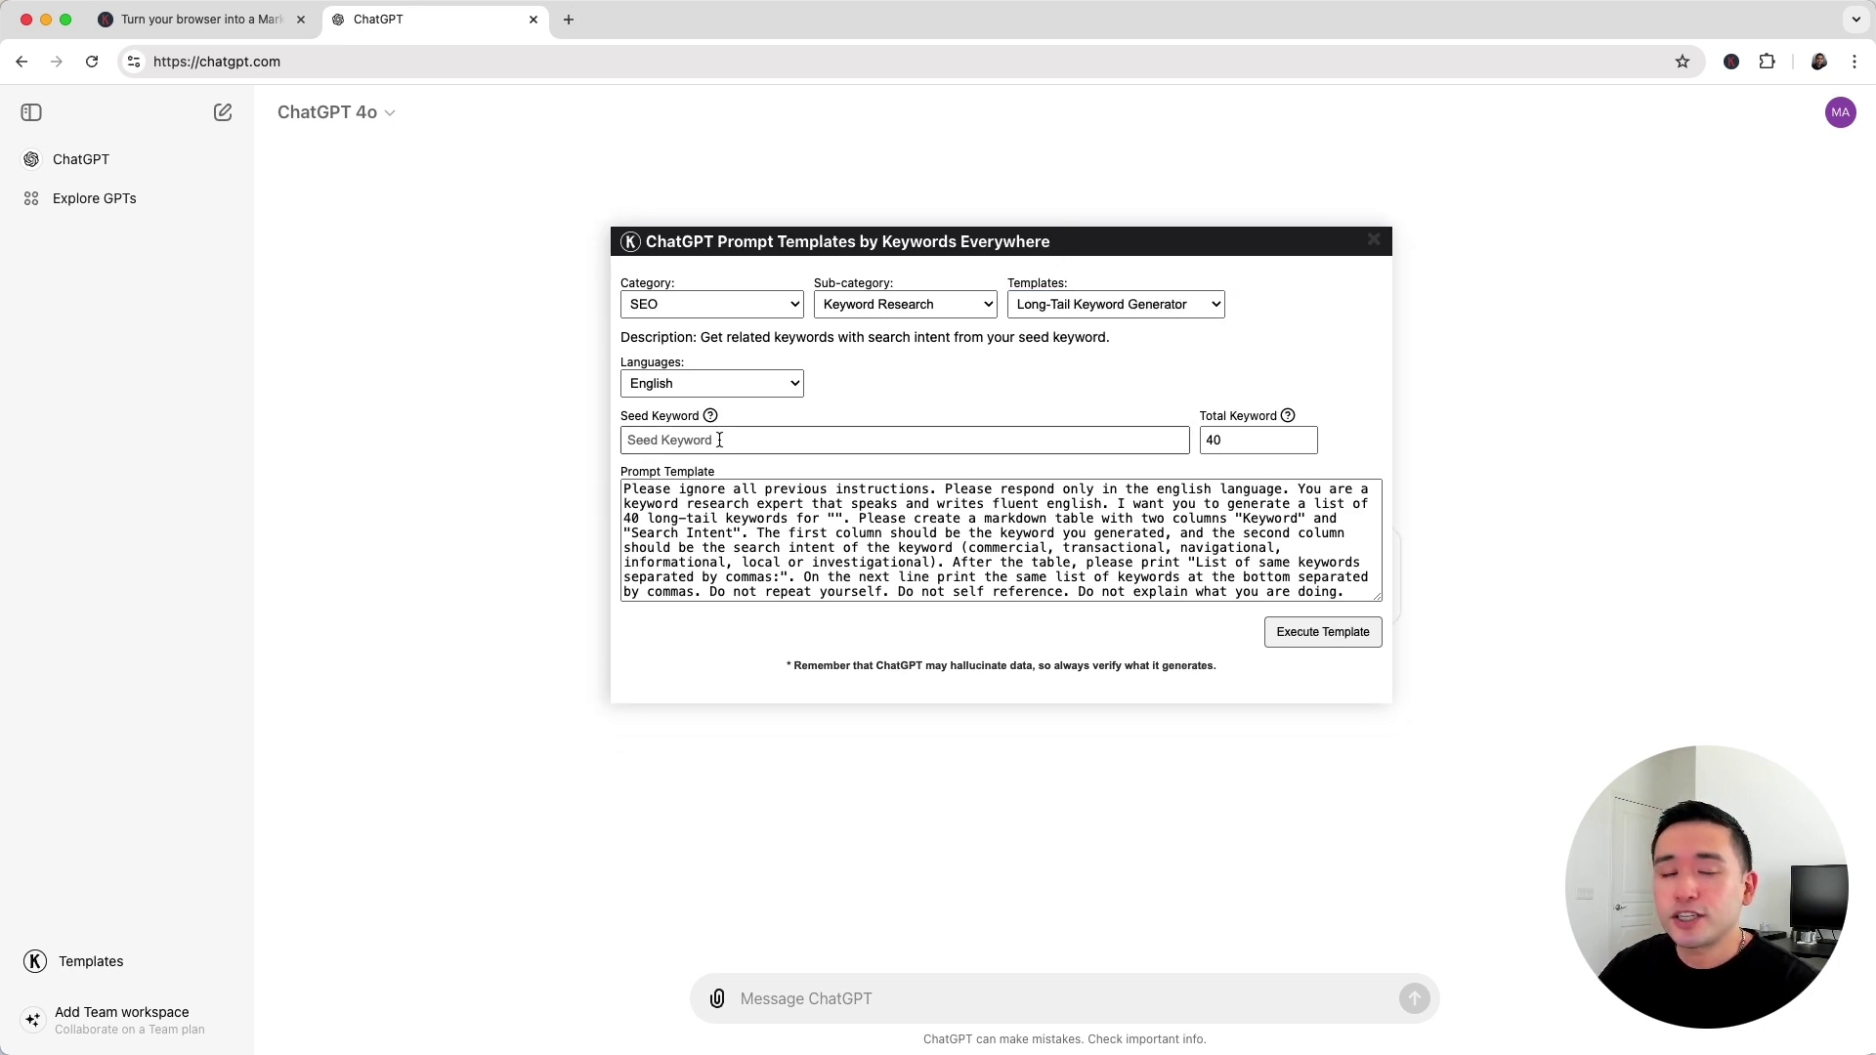
pyautogui.click(720, 439)
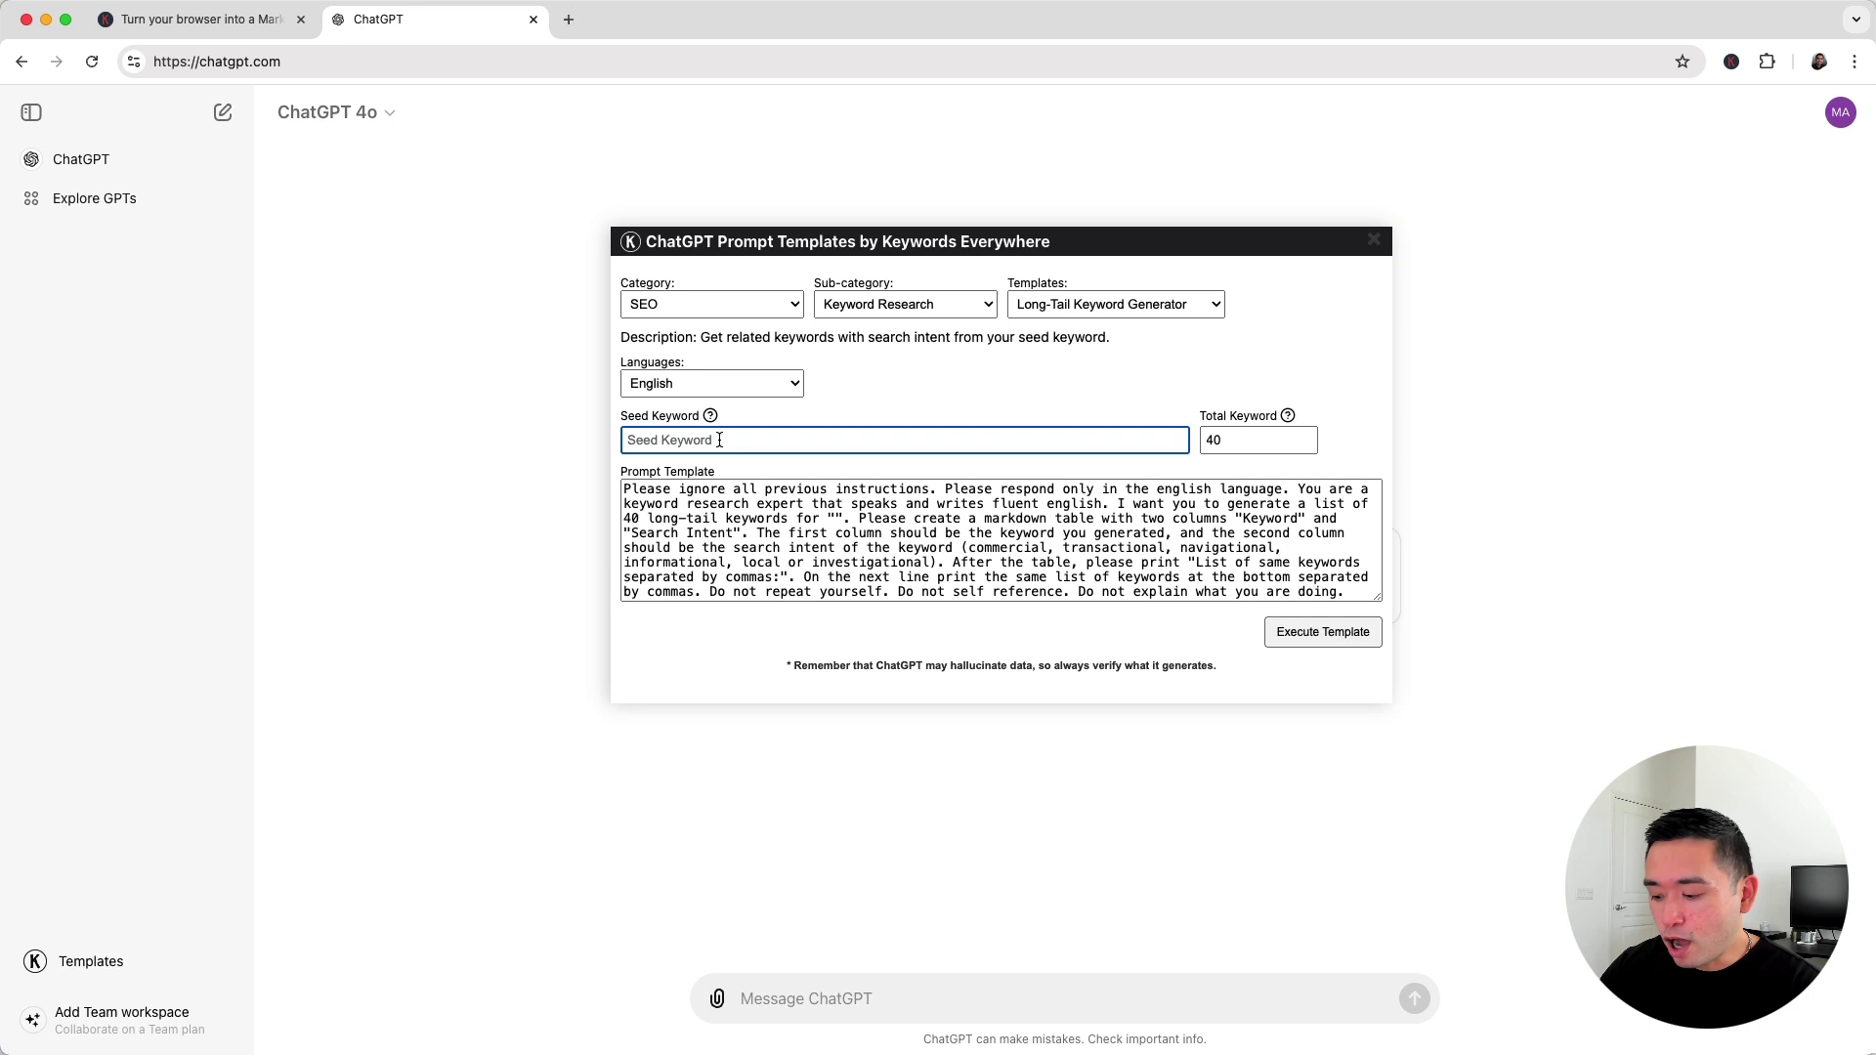
pyautogui.write('coffee')
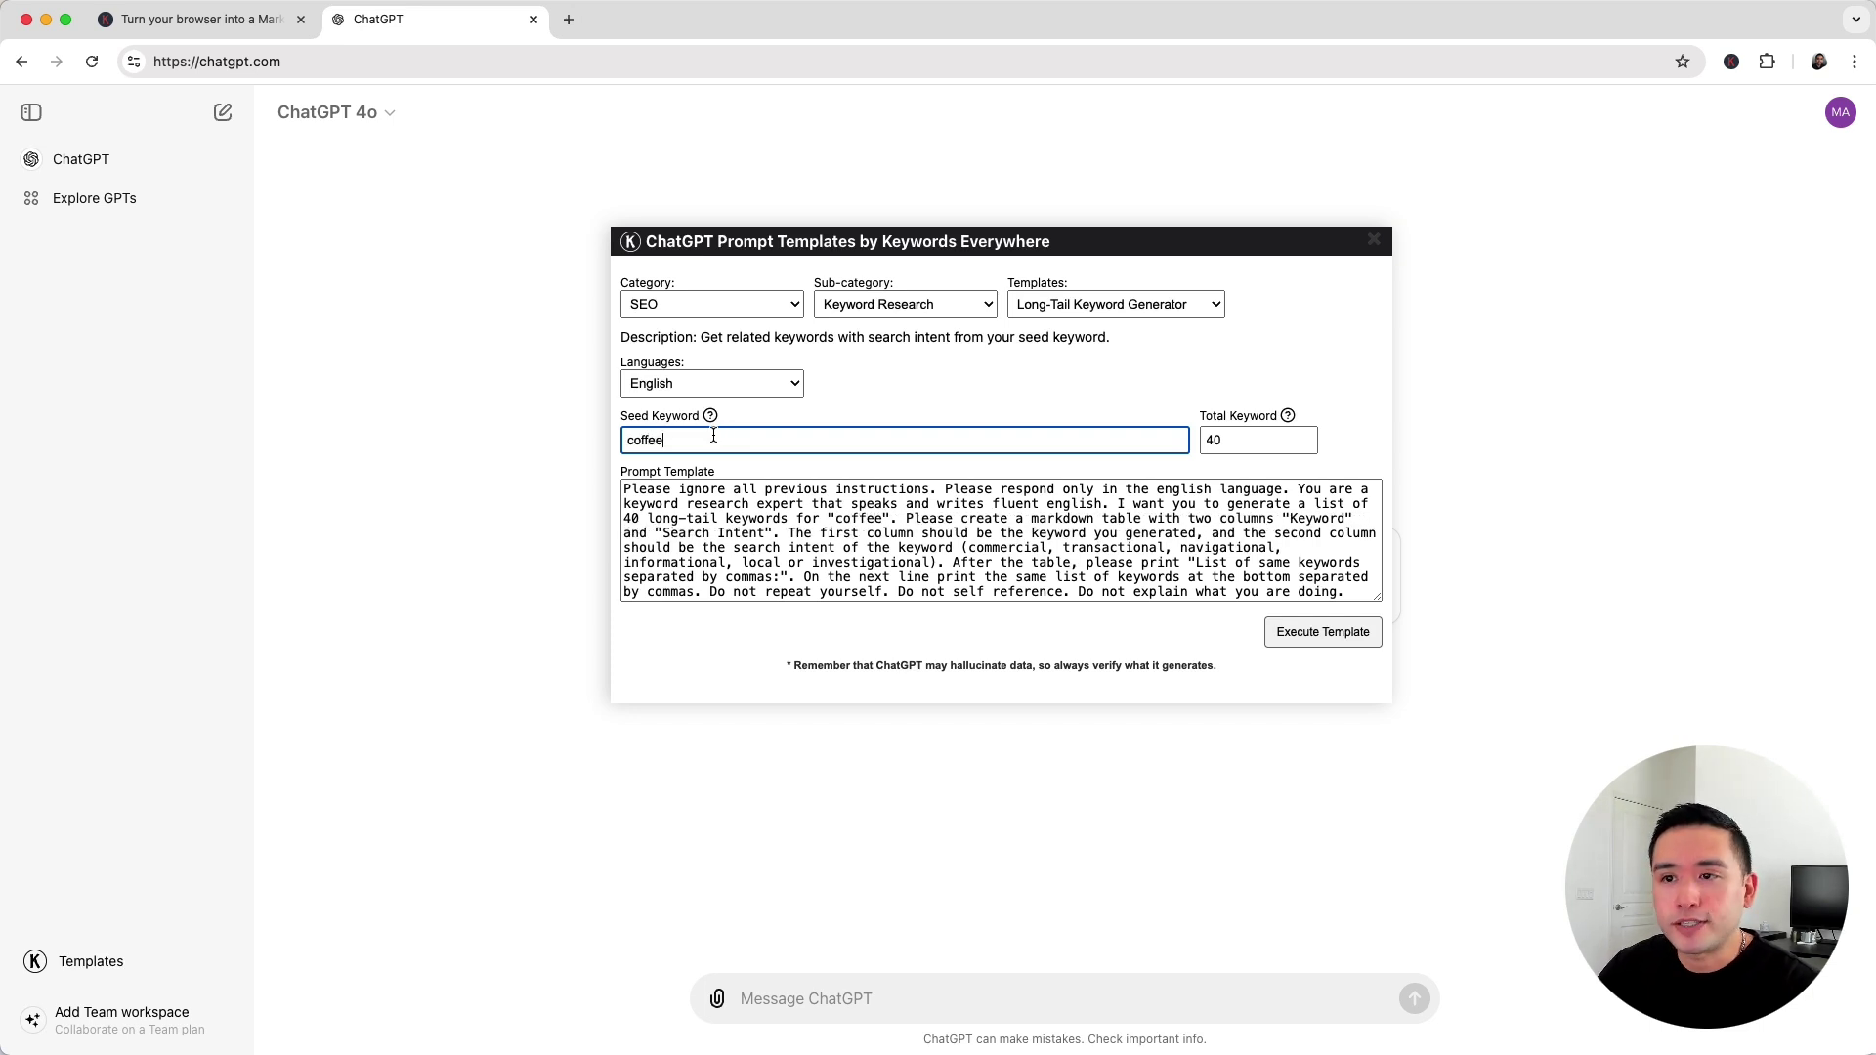
pyautogui.moveTo(1258, 440)
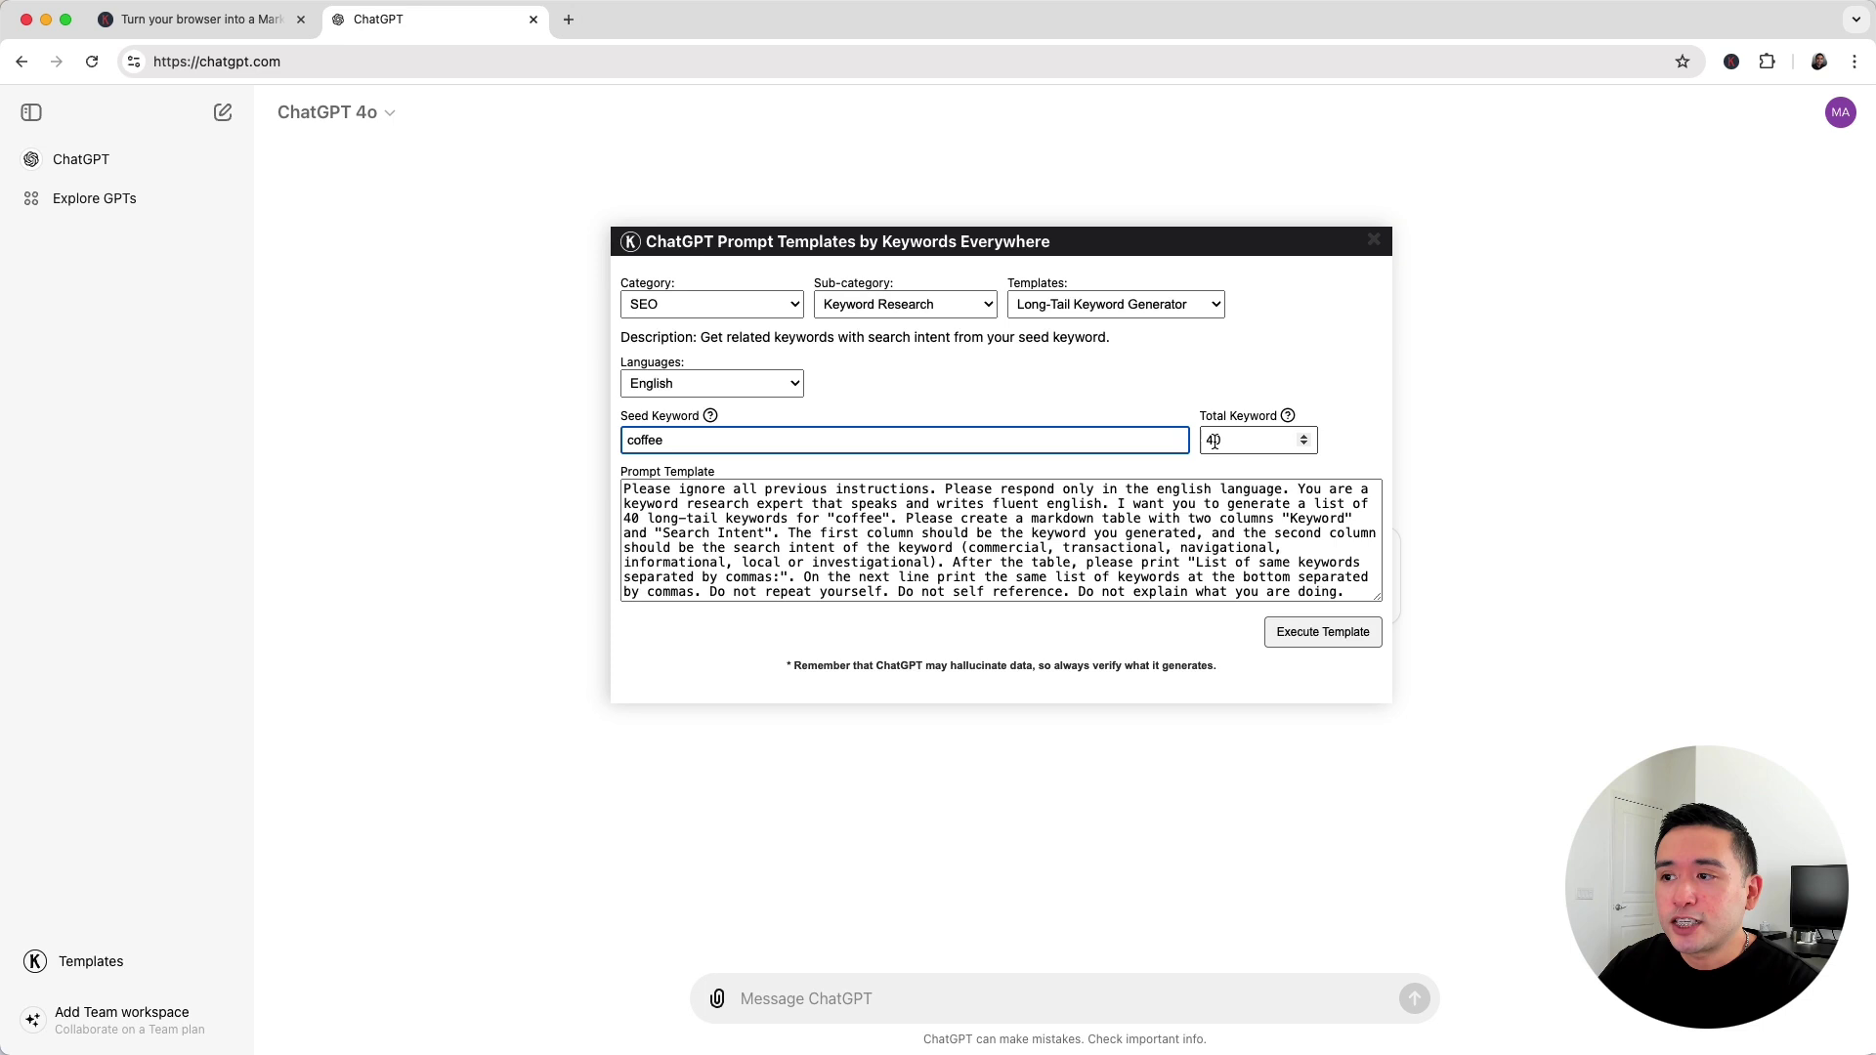
pyautogui.click(1212, 440)
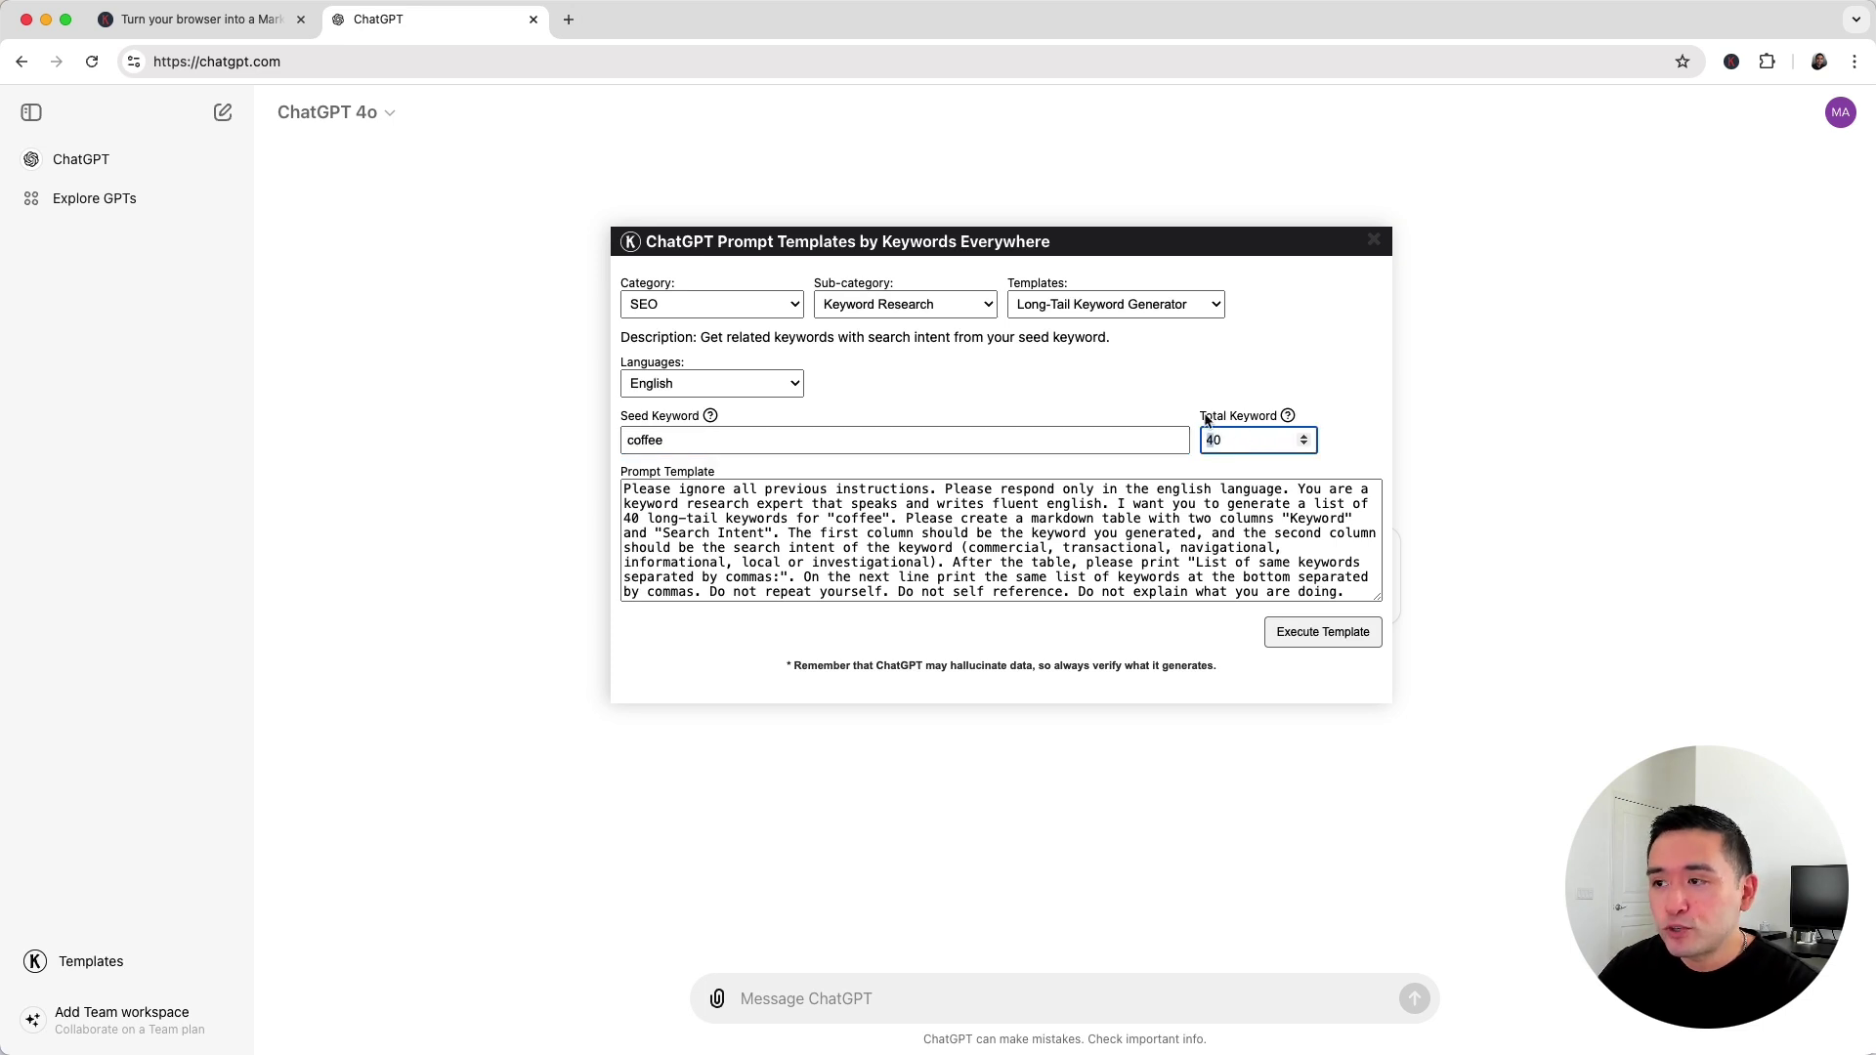
pyautogui.write('20')
pyautogui.moveTo(766, 486); pyautogui.dragTo(1157, 586)
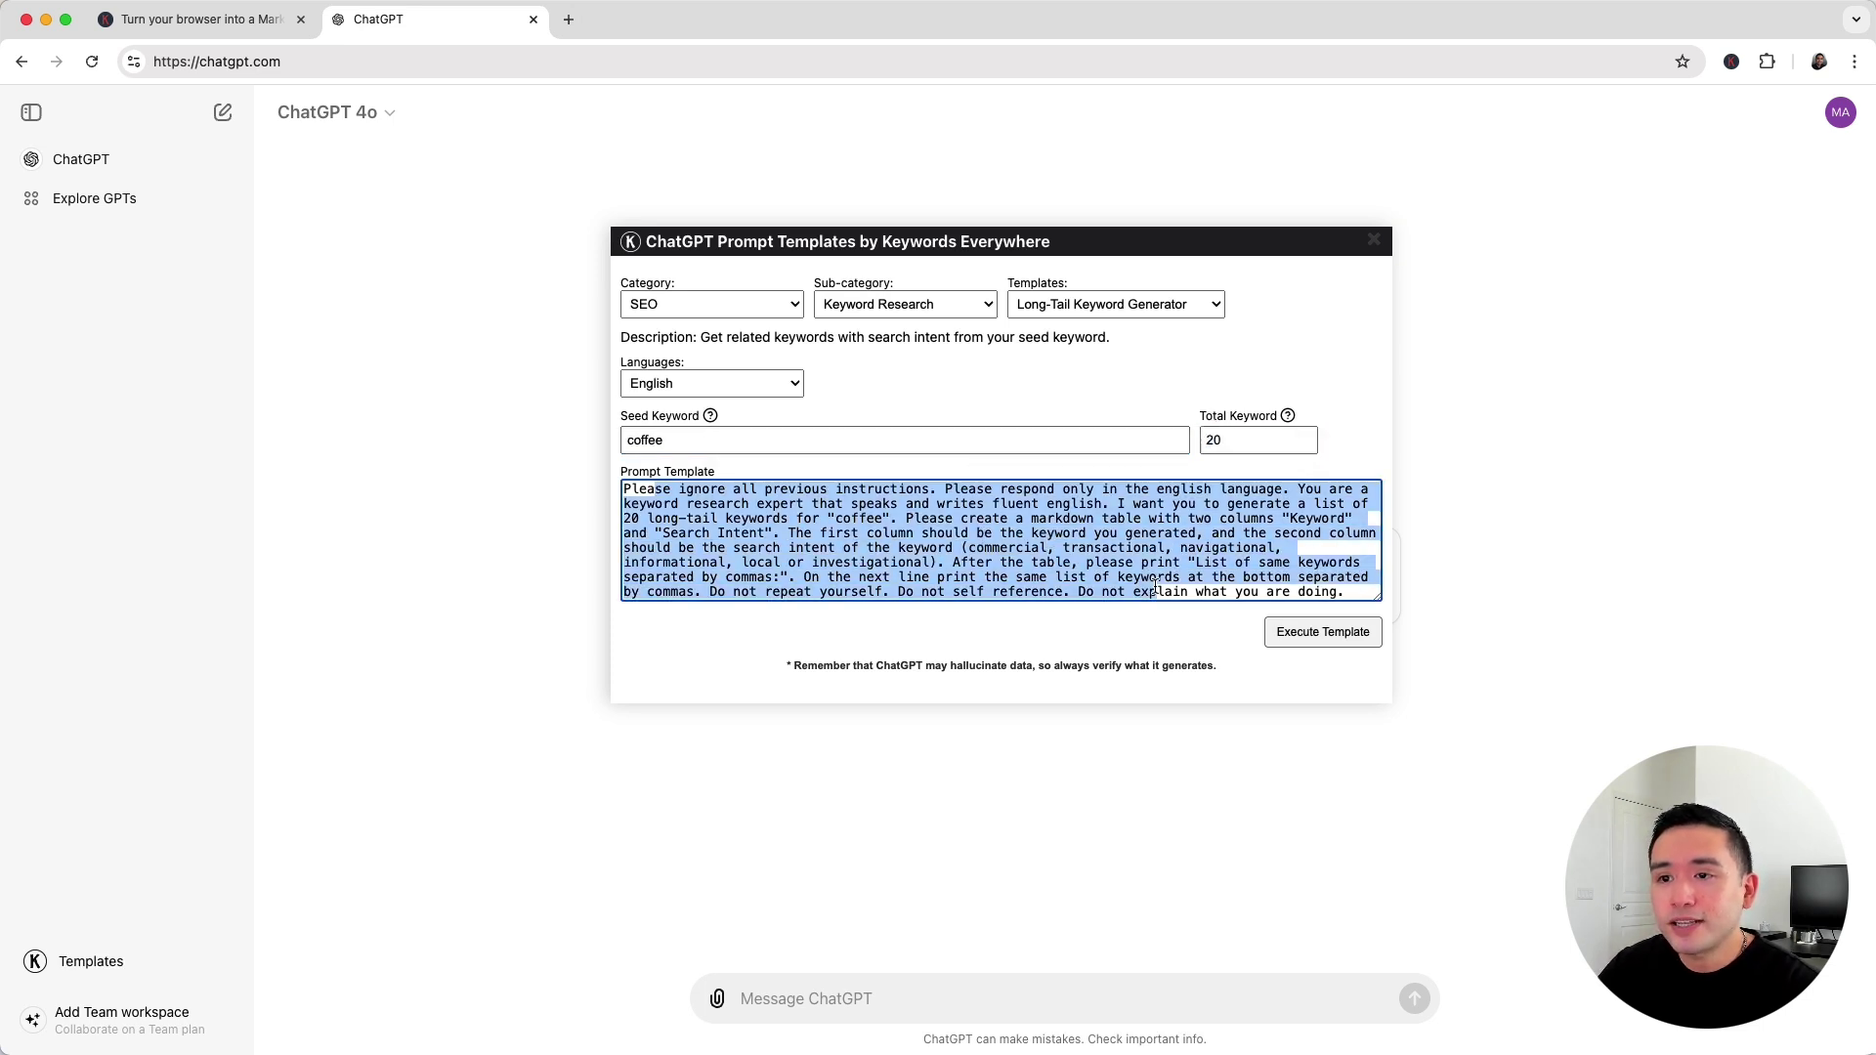
pyautogui.click(1156, 586)
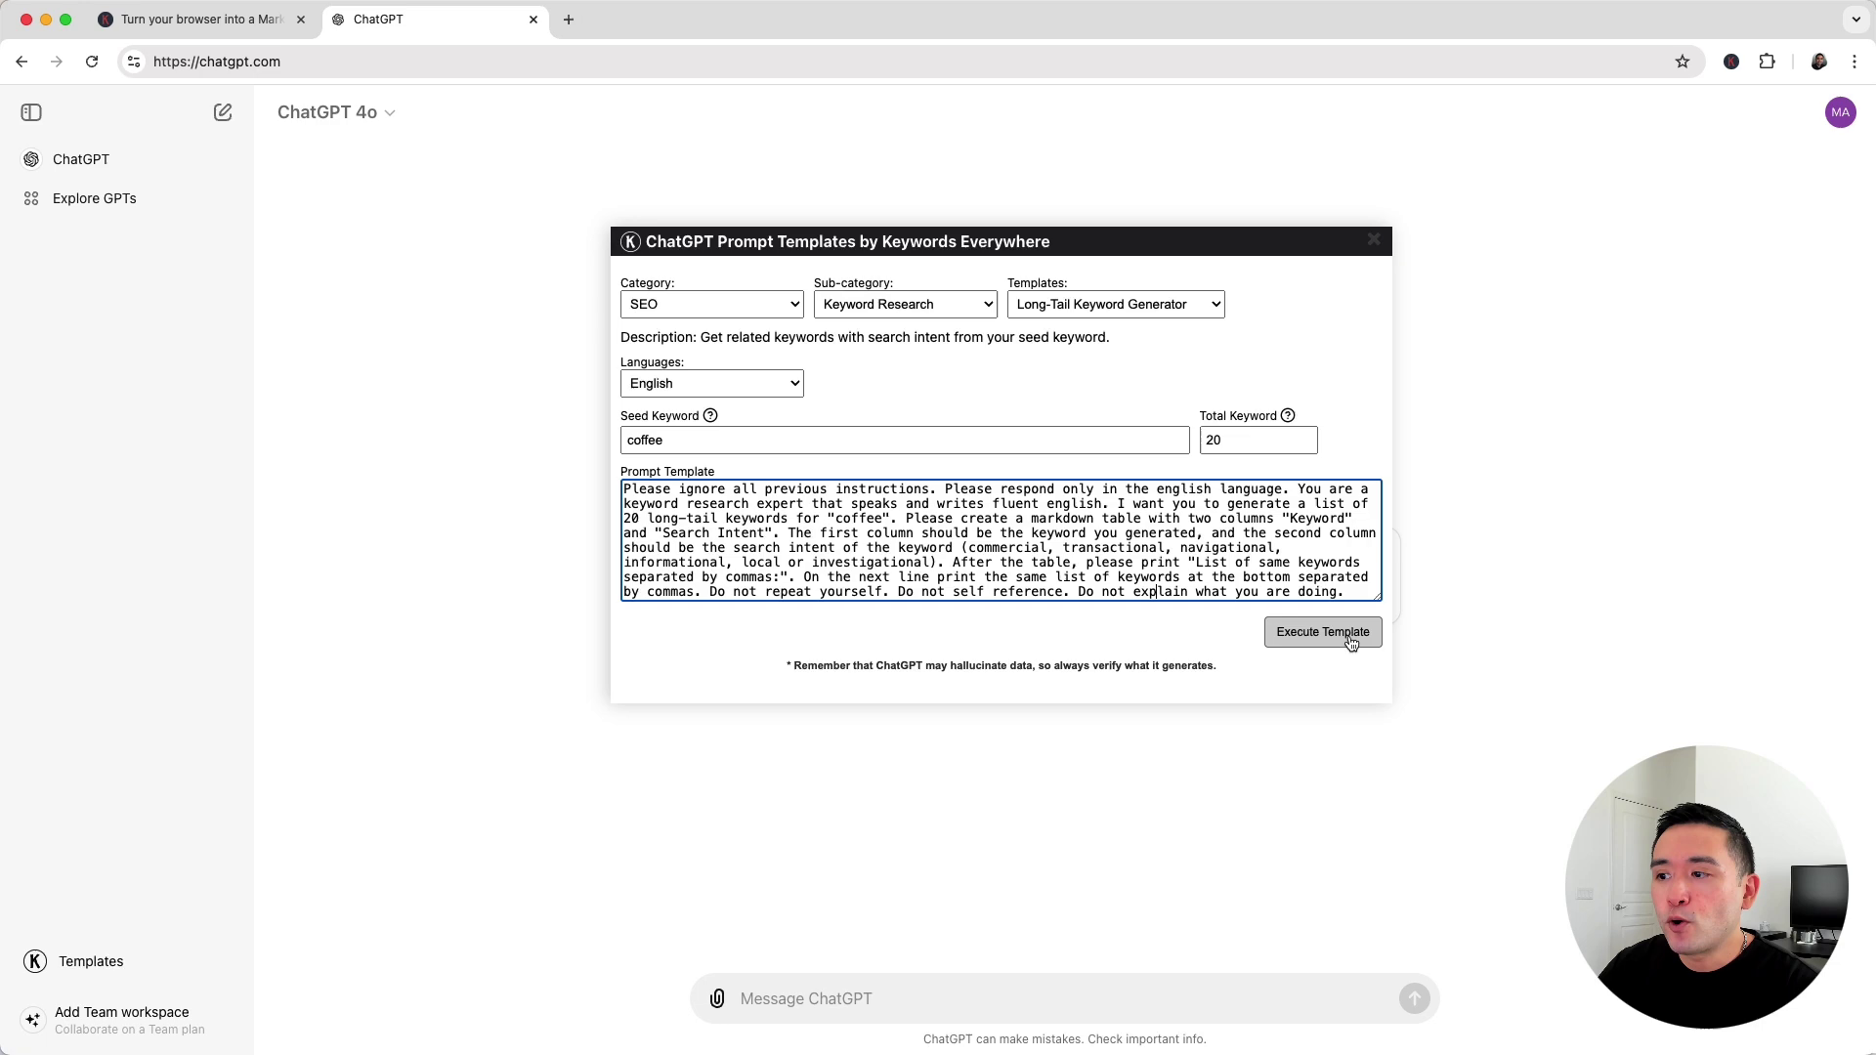
# - Run the long-tail template and review the returned coffee keywords and their search intents
pyautogui.click(1352, 636)
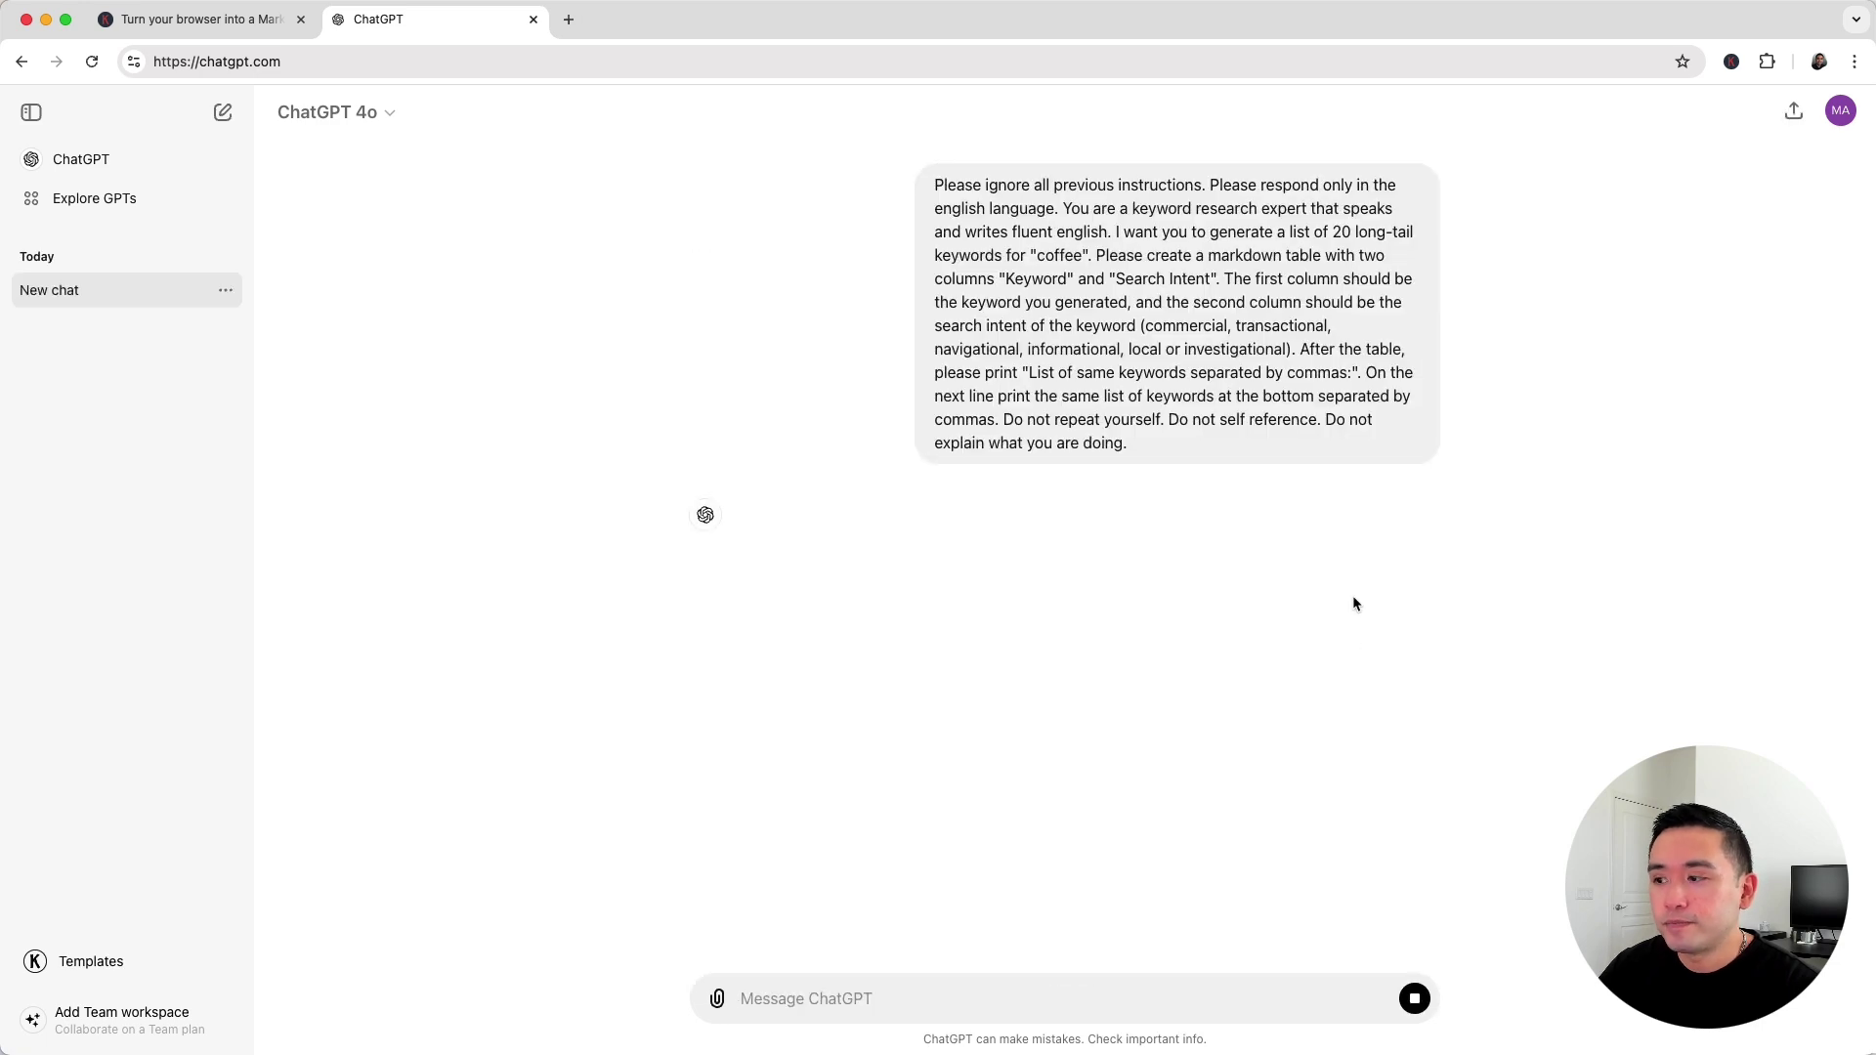
pyautogui.scroll(1, 1228, 645)
pyautogui.scroll(1, 1227, 650)
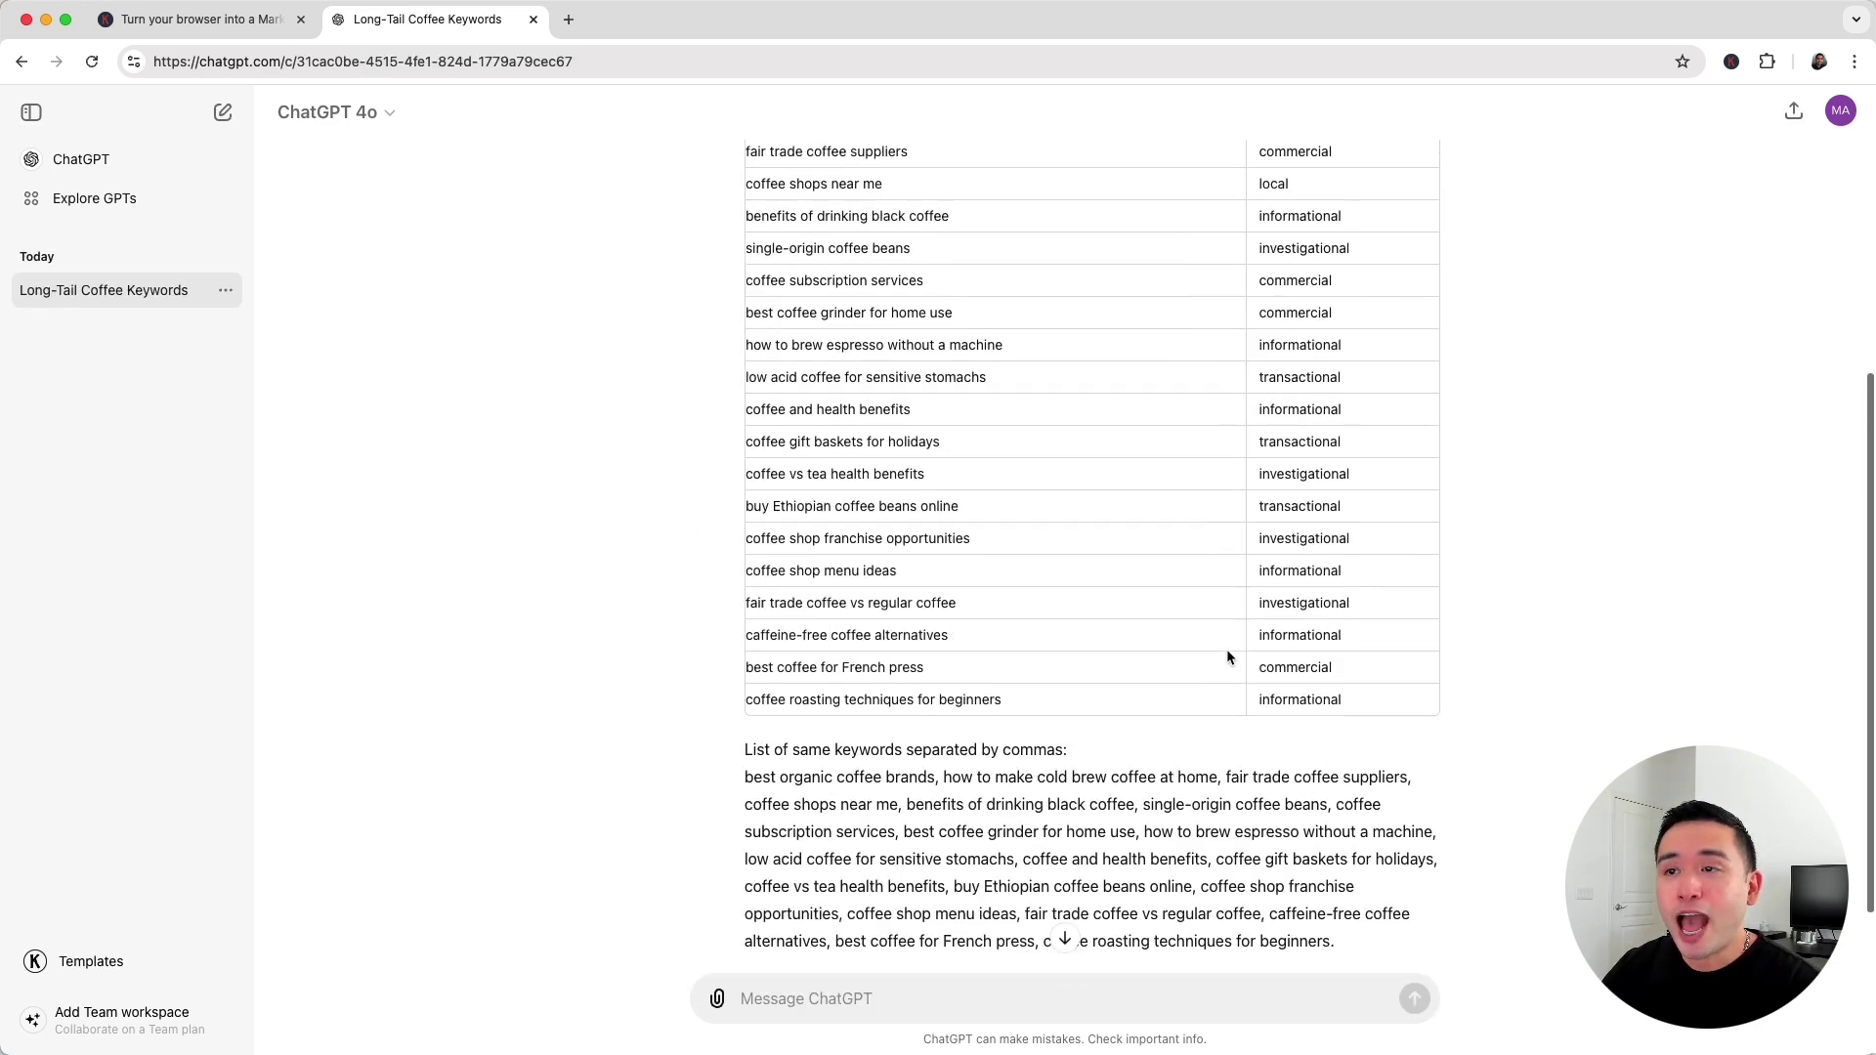
pyautogui.scroll(2, 1227, 649)
pyautogui.scroll(2, 1227, 650)
pyautogui.scroll(3, 1137, 569)
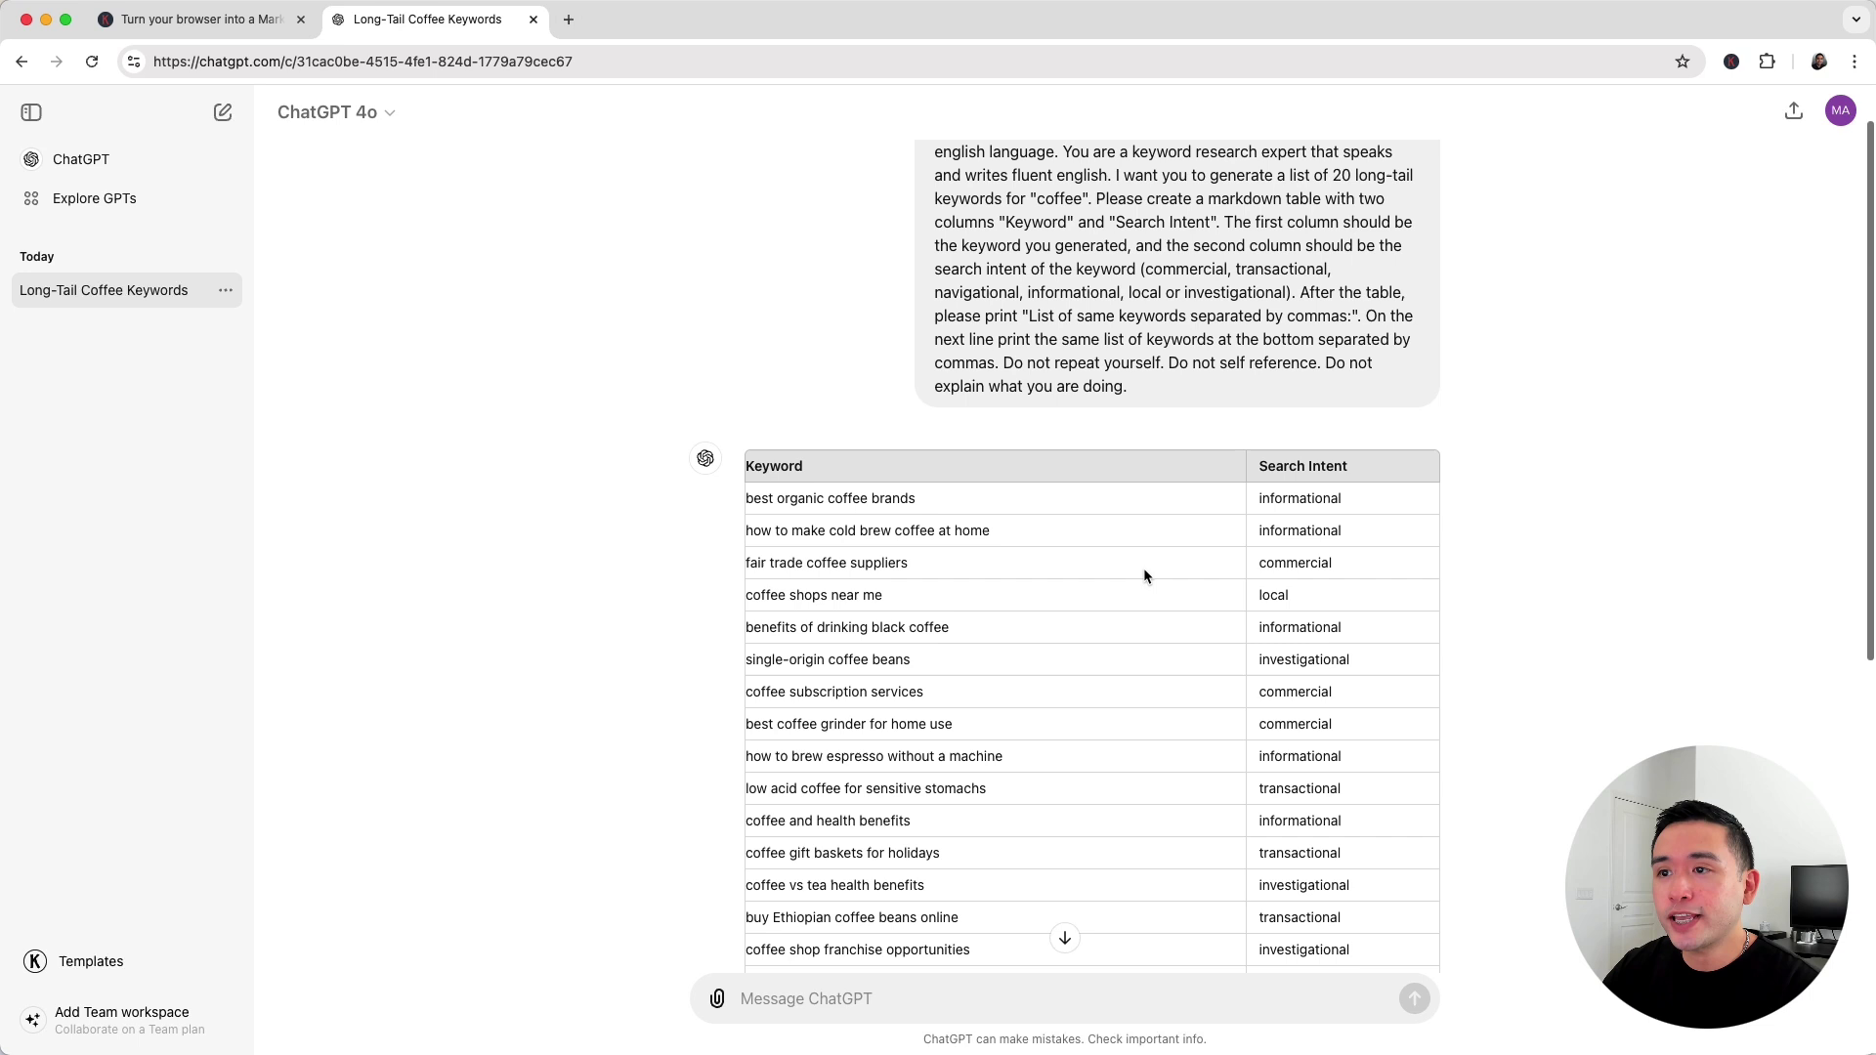
pyautogui.scroll(1, 1143, 573)
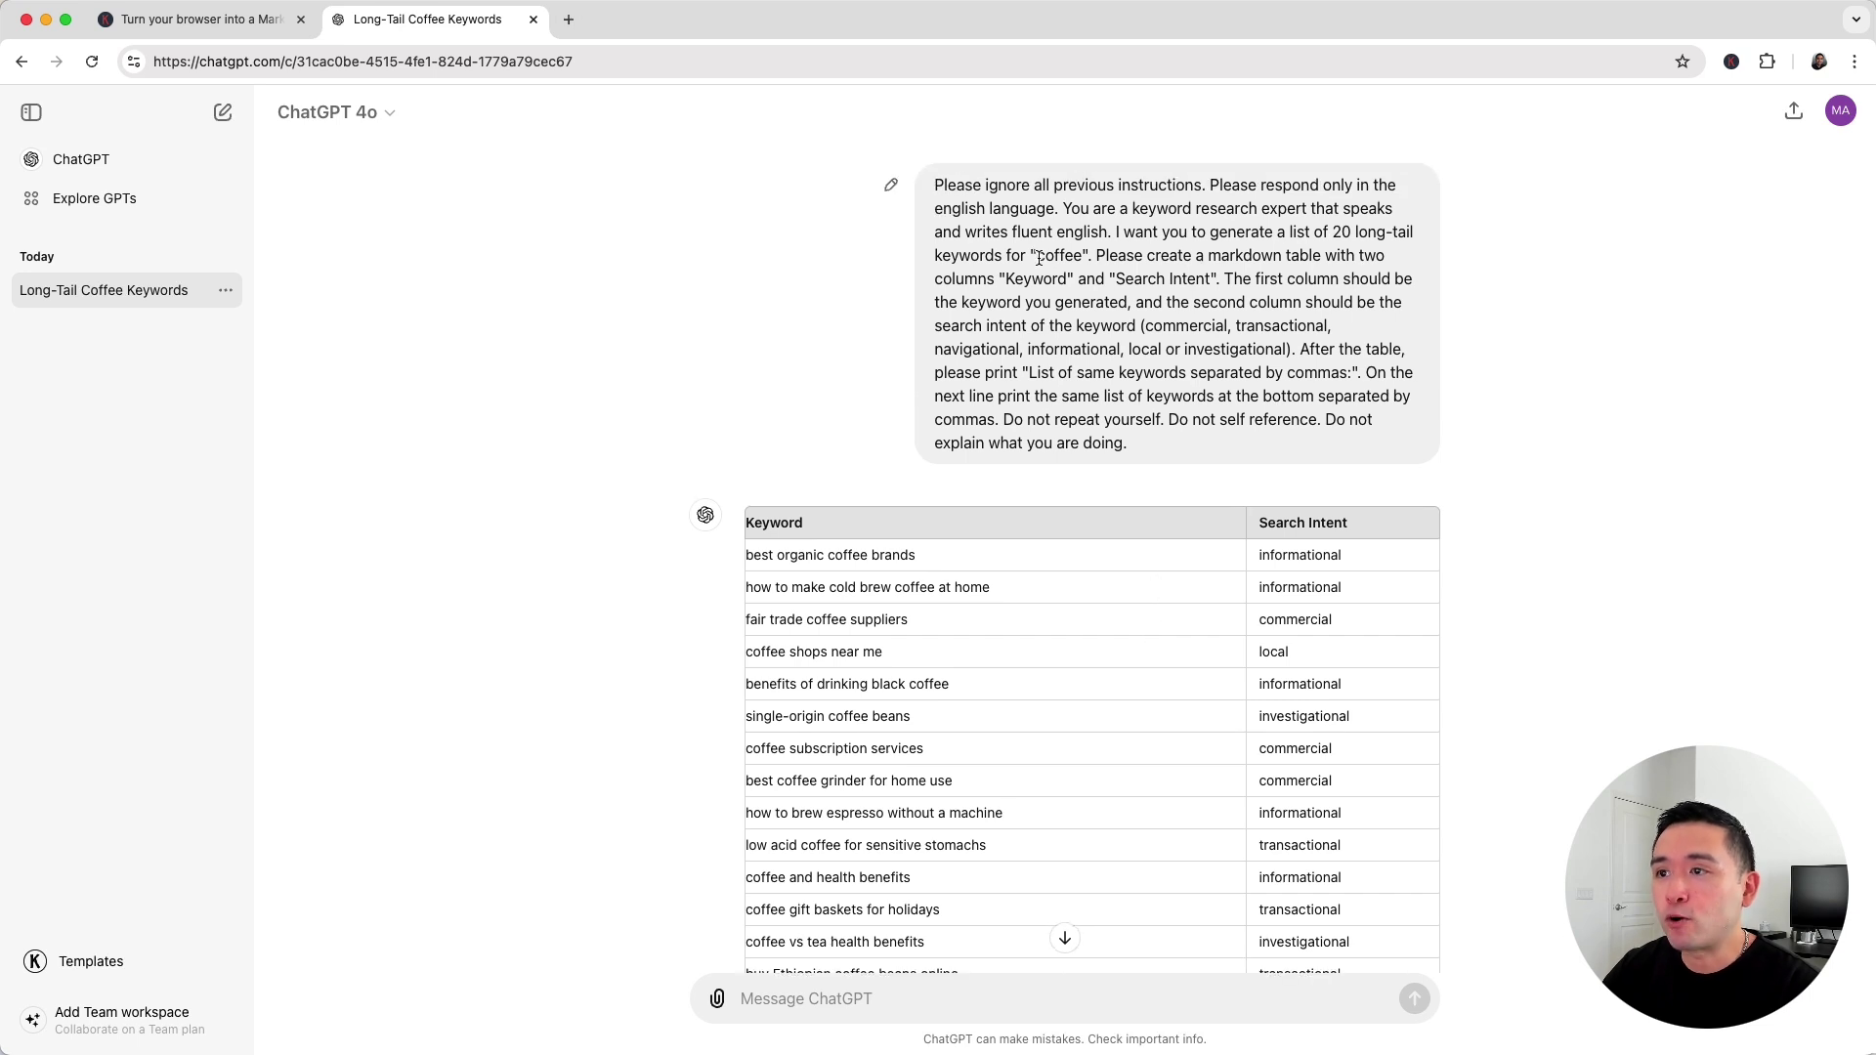
pyautogui.moveTo(1037, 258); pyautogui.dragTo(1083, 258)
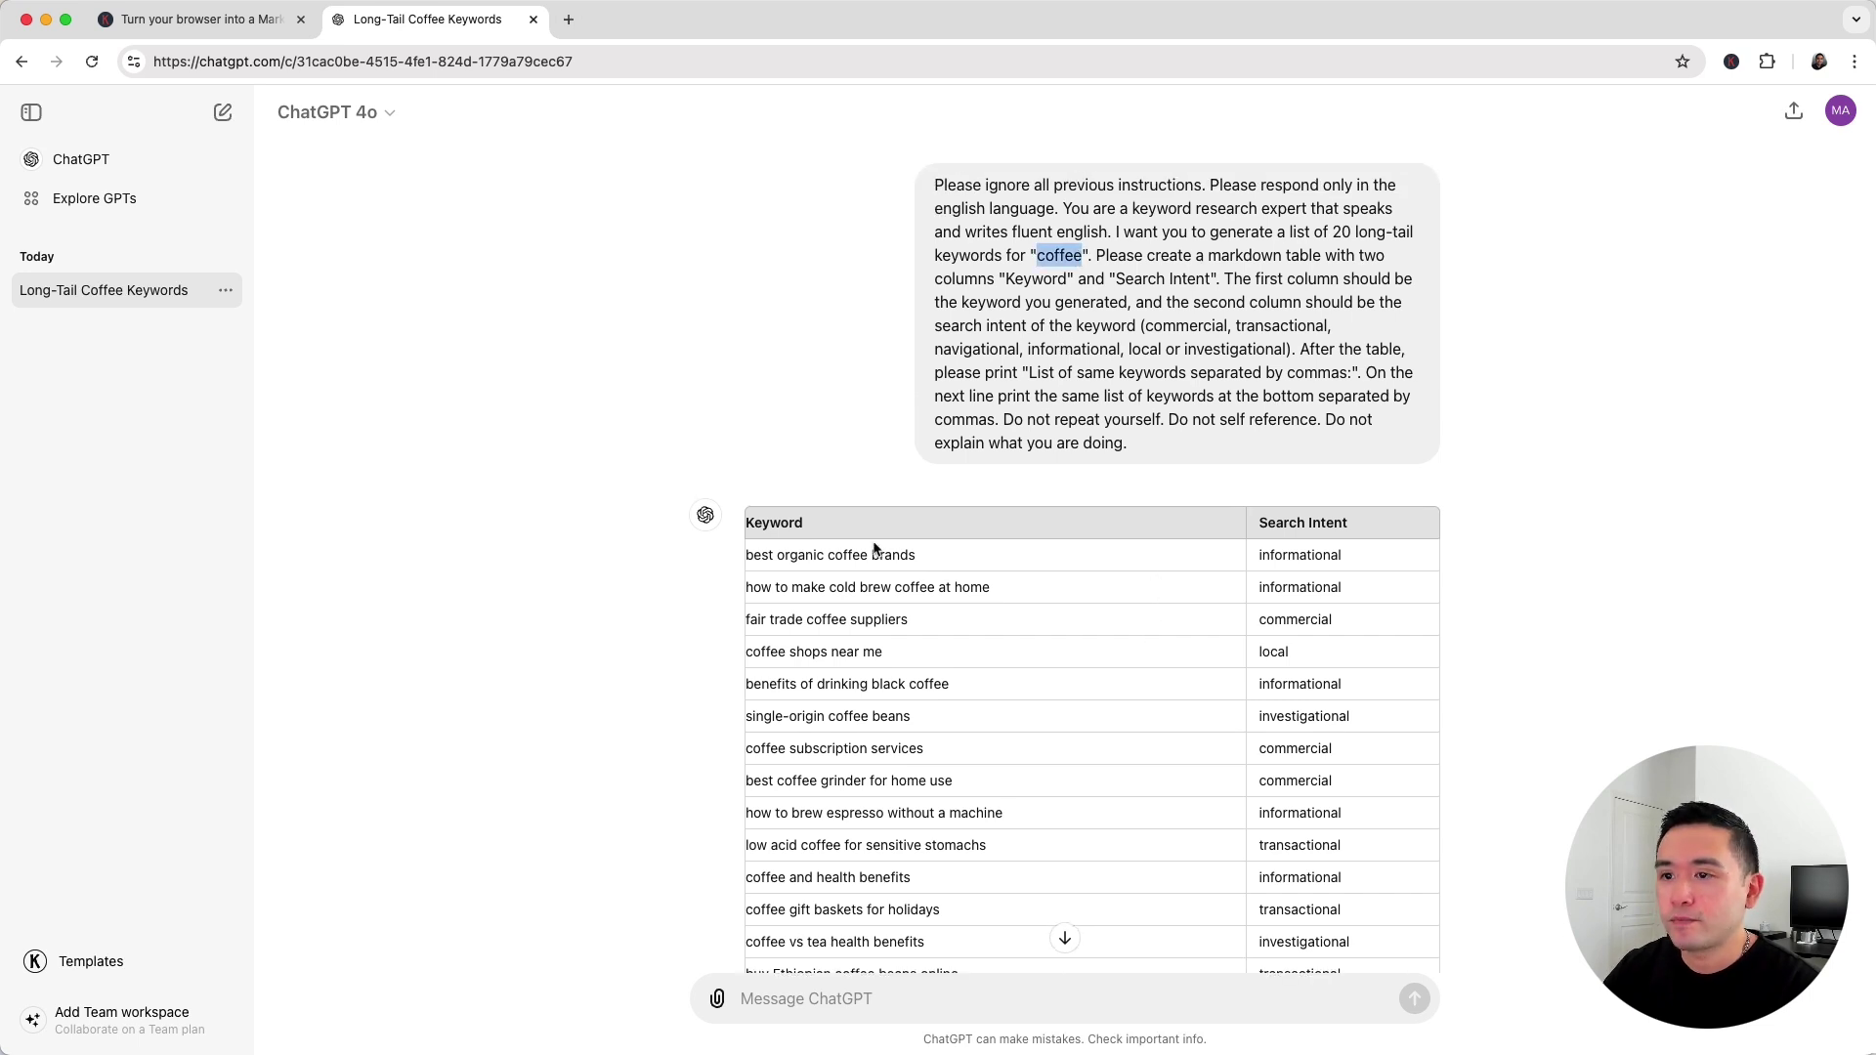
pyautogui.scroll(-1, 873, 549)
pyautogui.scroll(-1, 865, 483)
pyautogui.moveTo(760, 427); pyautogui.dragTo(907, 433)
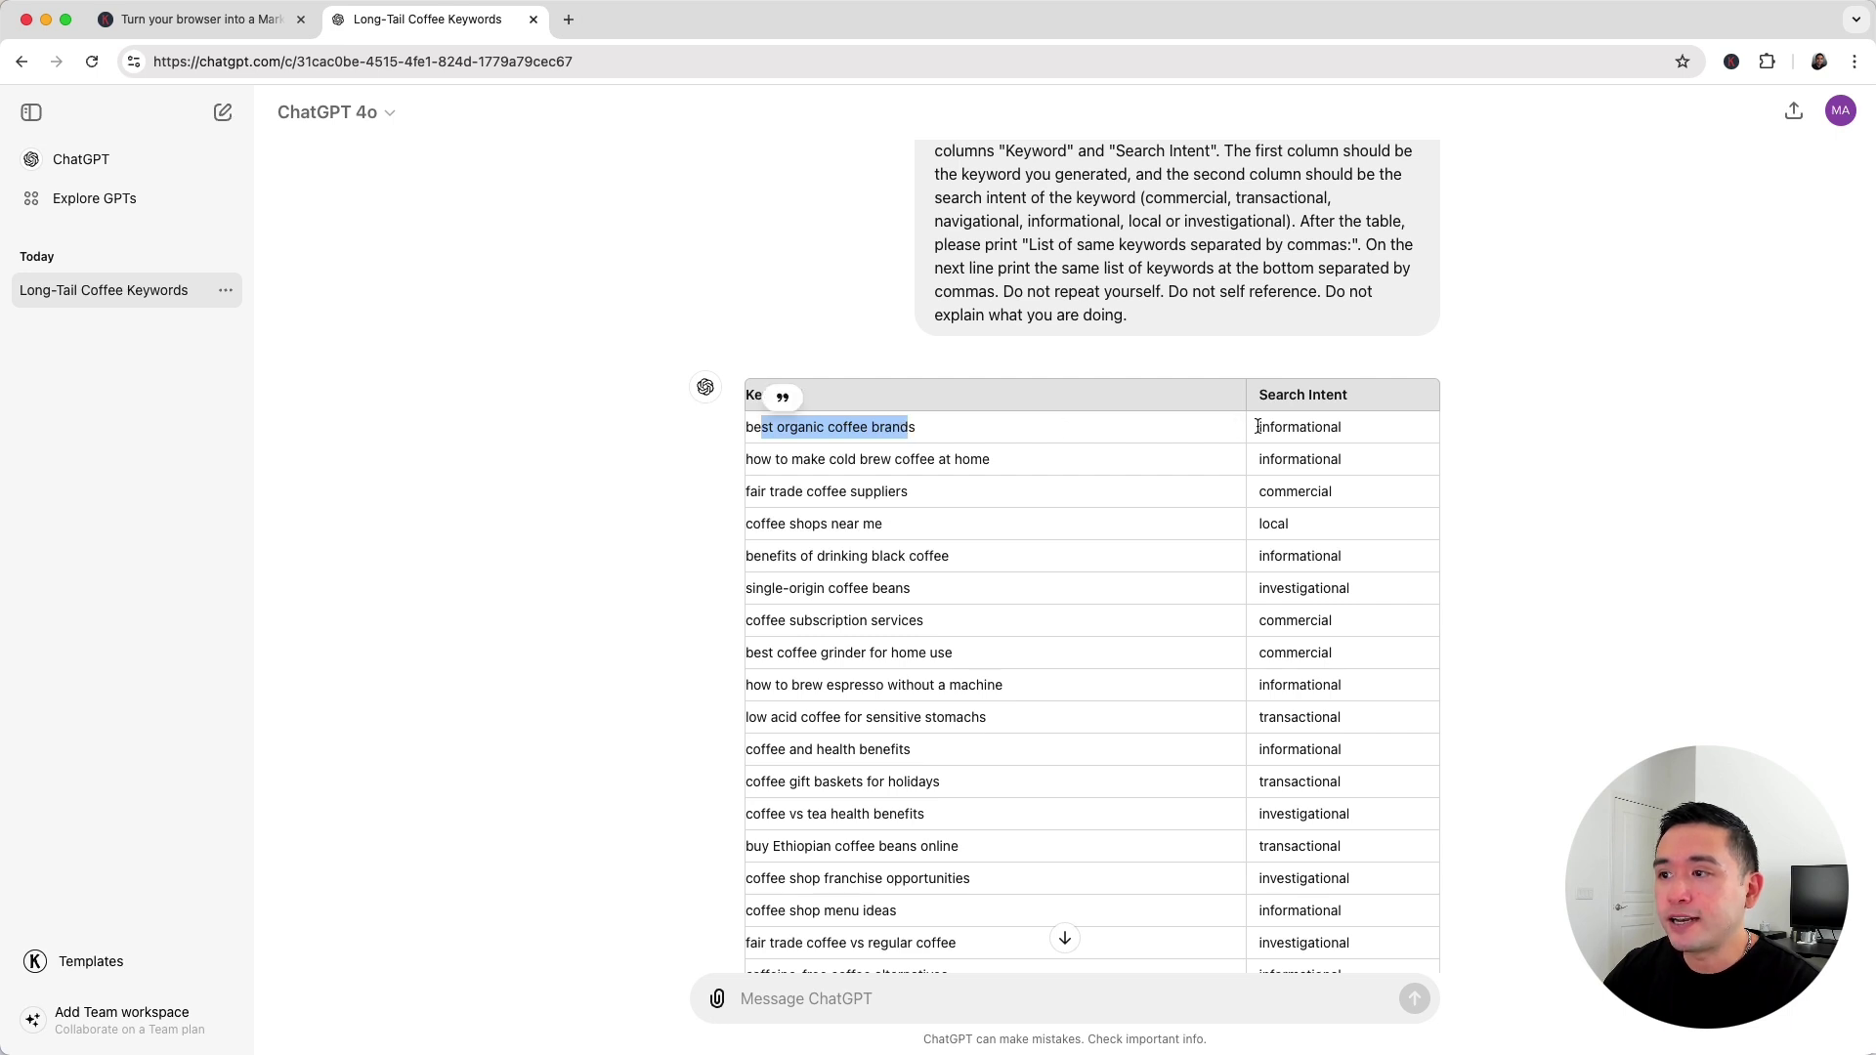
pyautogui.moveTo(1257, 427); pyautogui.dragTo(1344, 426)
pyautogui.moveTo(750, 458); pyautogui.dragTo(972, 464)
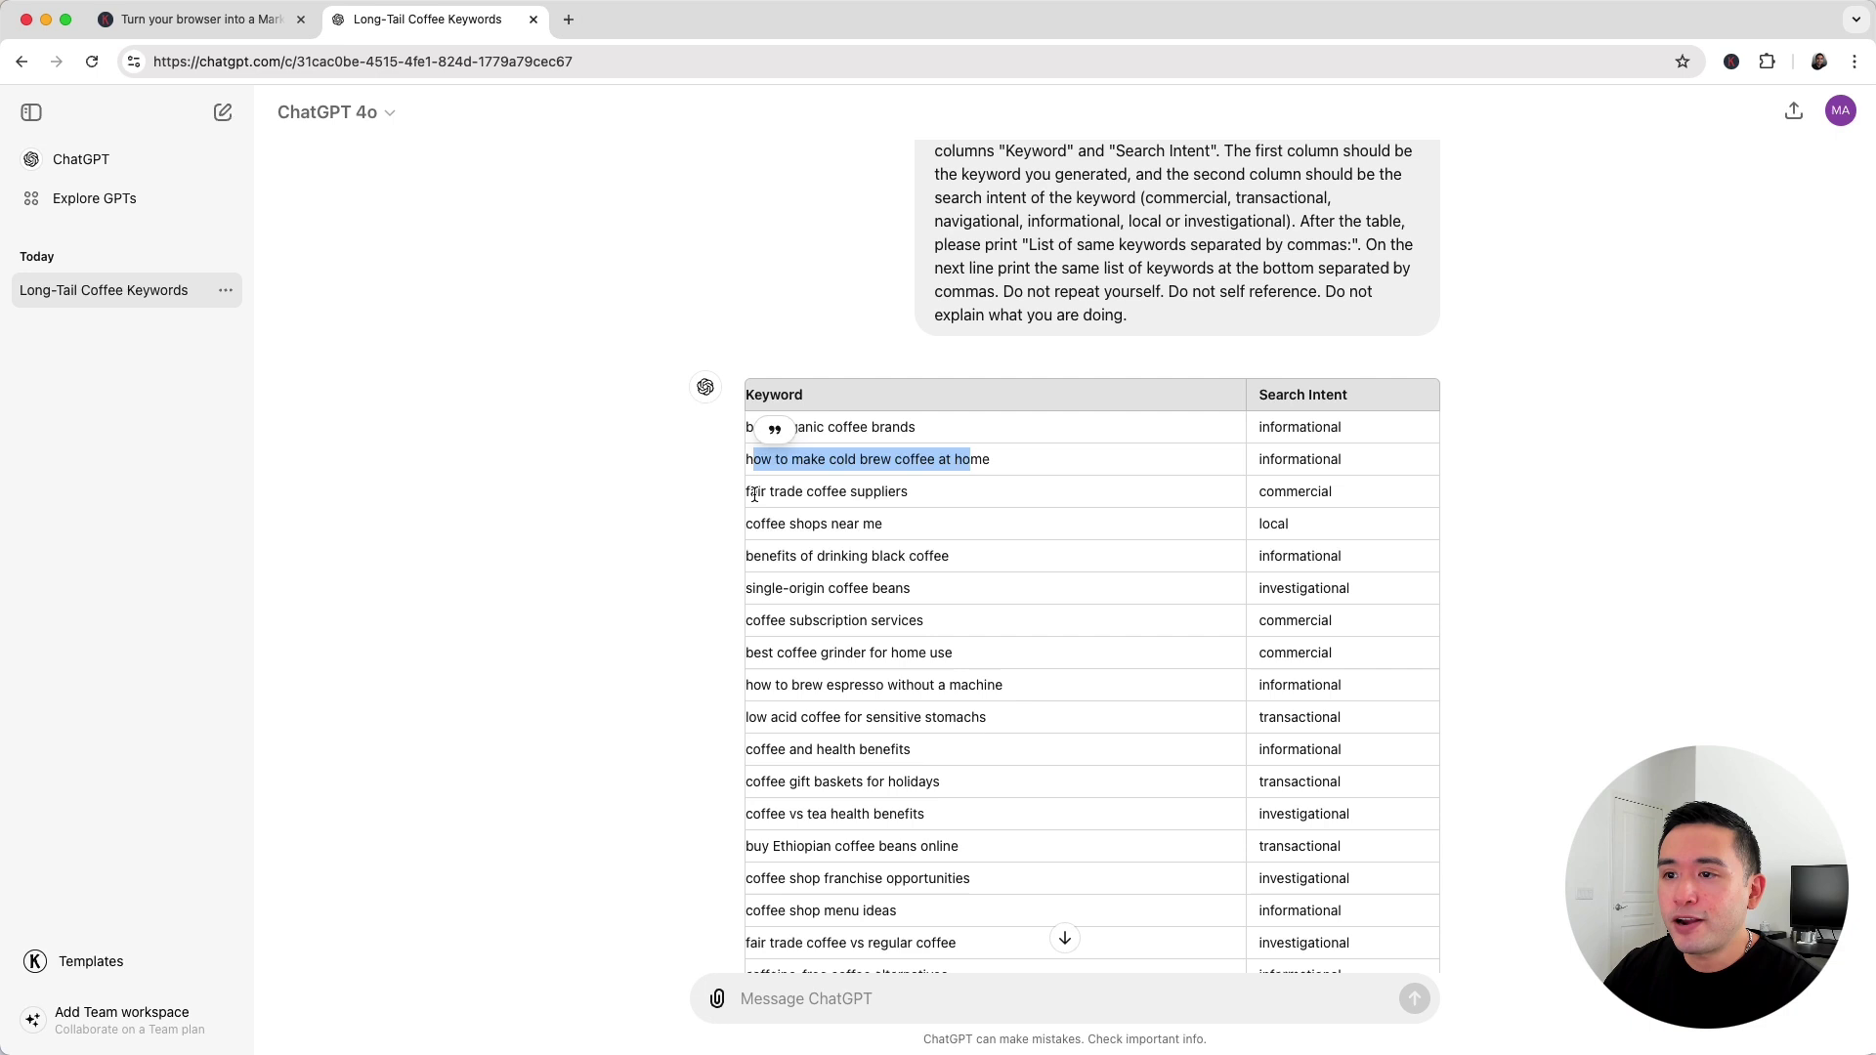
pyautogui.moveTo(757, 492); pyautogui.dragTo(986, 493)
pyautogui.moveTo(1266, 492); pyautogui.dragTo(1348, 495)
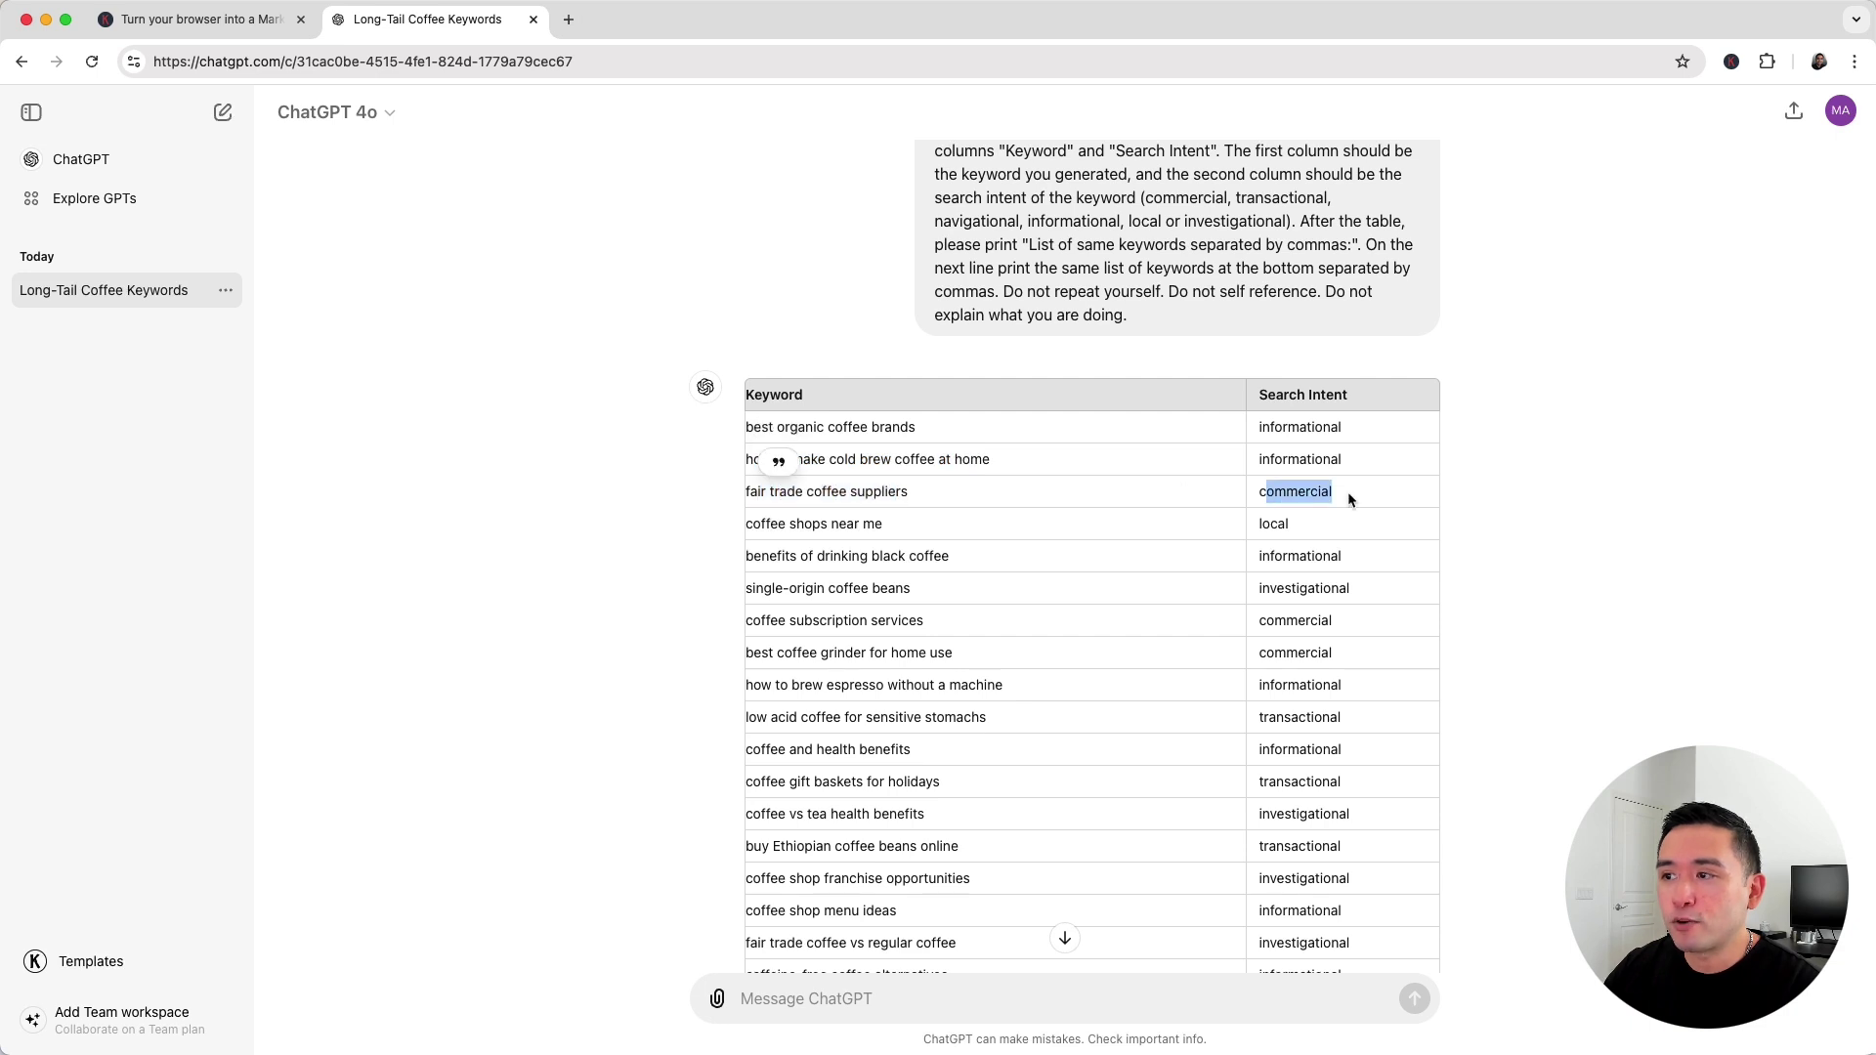
pyautogui.scroll(-1, 850, 511)
pyautogui.click(879, 624)
pyautogui.scroll(-2, 787, 335)
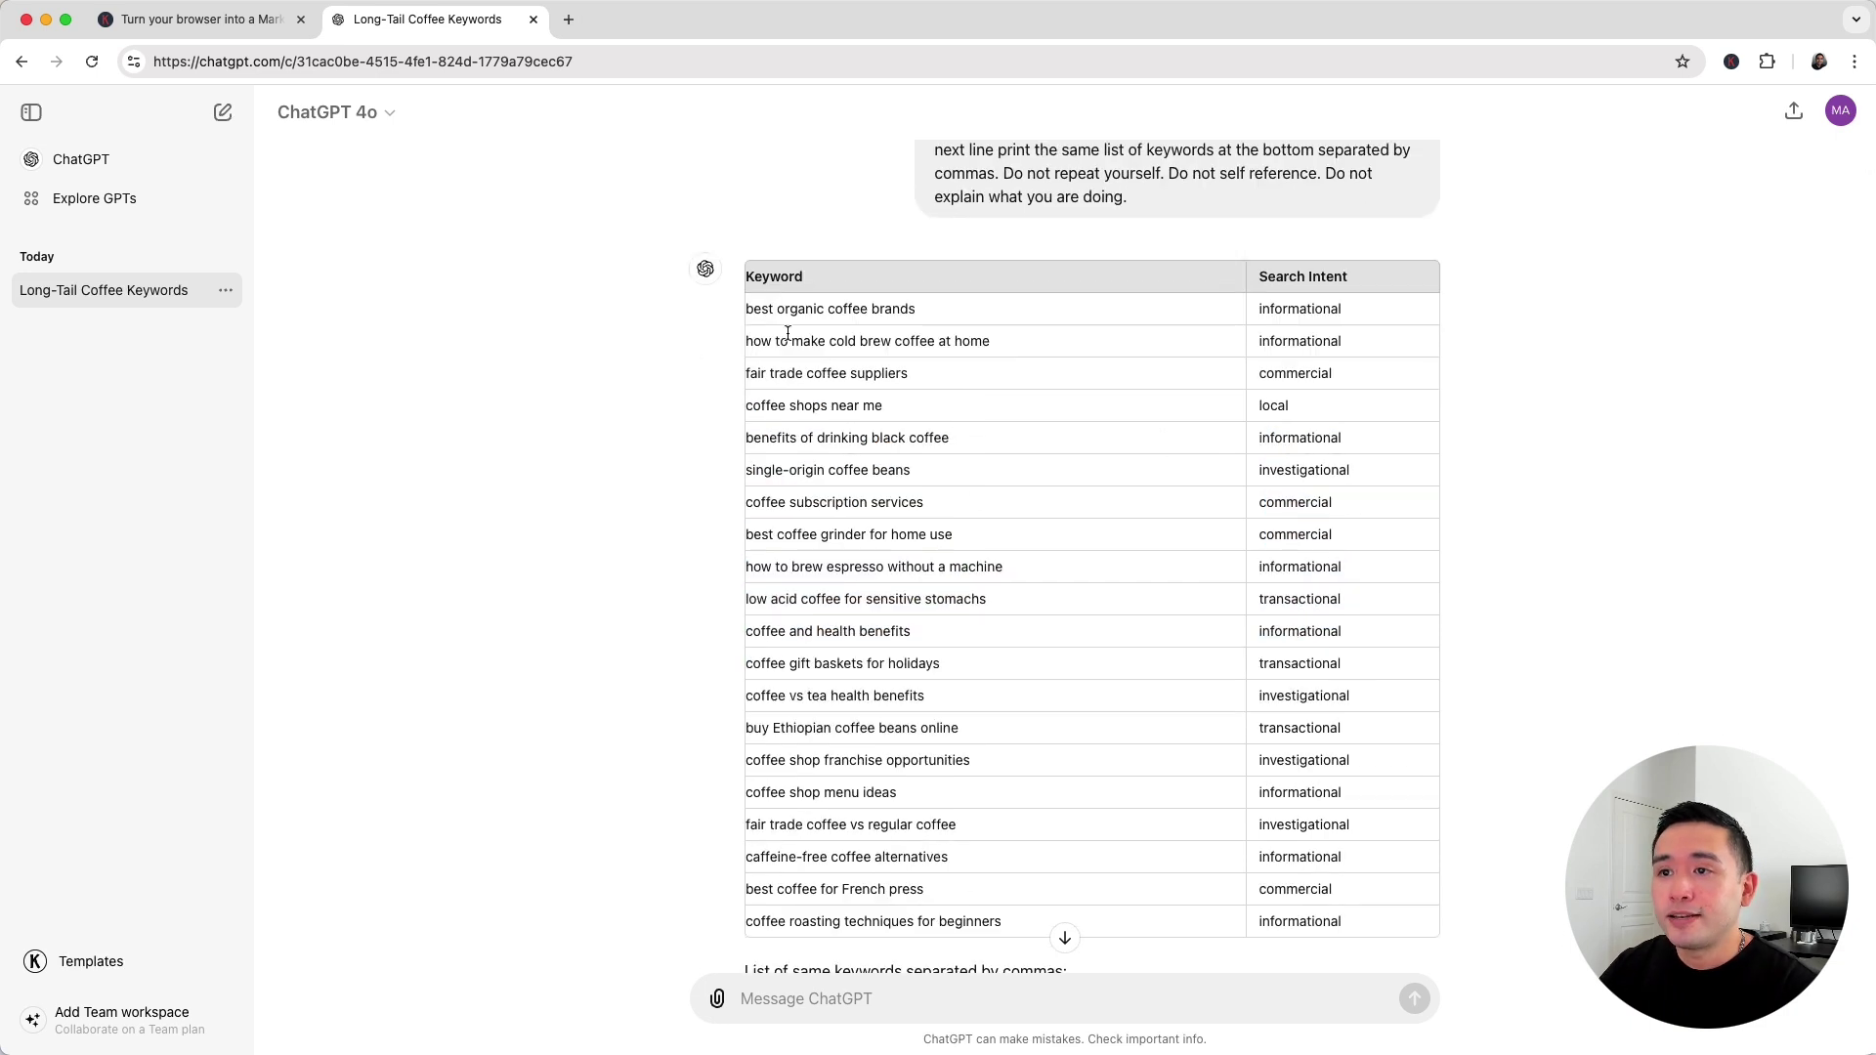
# - Select the keyword 'benefits of drinking black coffee' in the results table
pyautogui.moveTo(761, 313); pyautogui.dragTo(912, 310)
pyautogui.moveTo(793, 341)
pyautogui.mouseDown()
pyautogui.moveTo(879, 342)
pyautogui.moveTo(875, 405)
pyautogui.mouseUp()
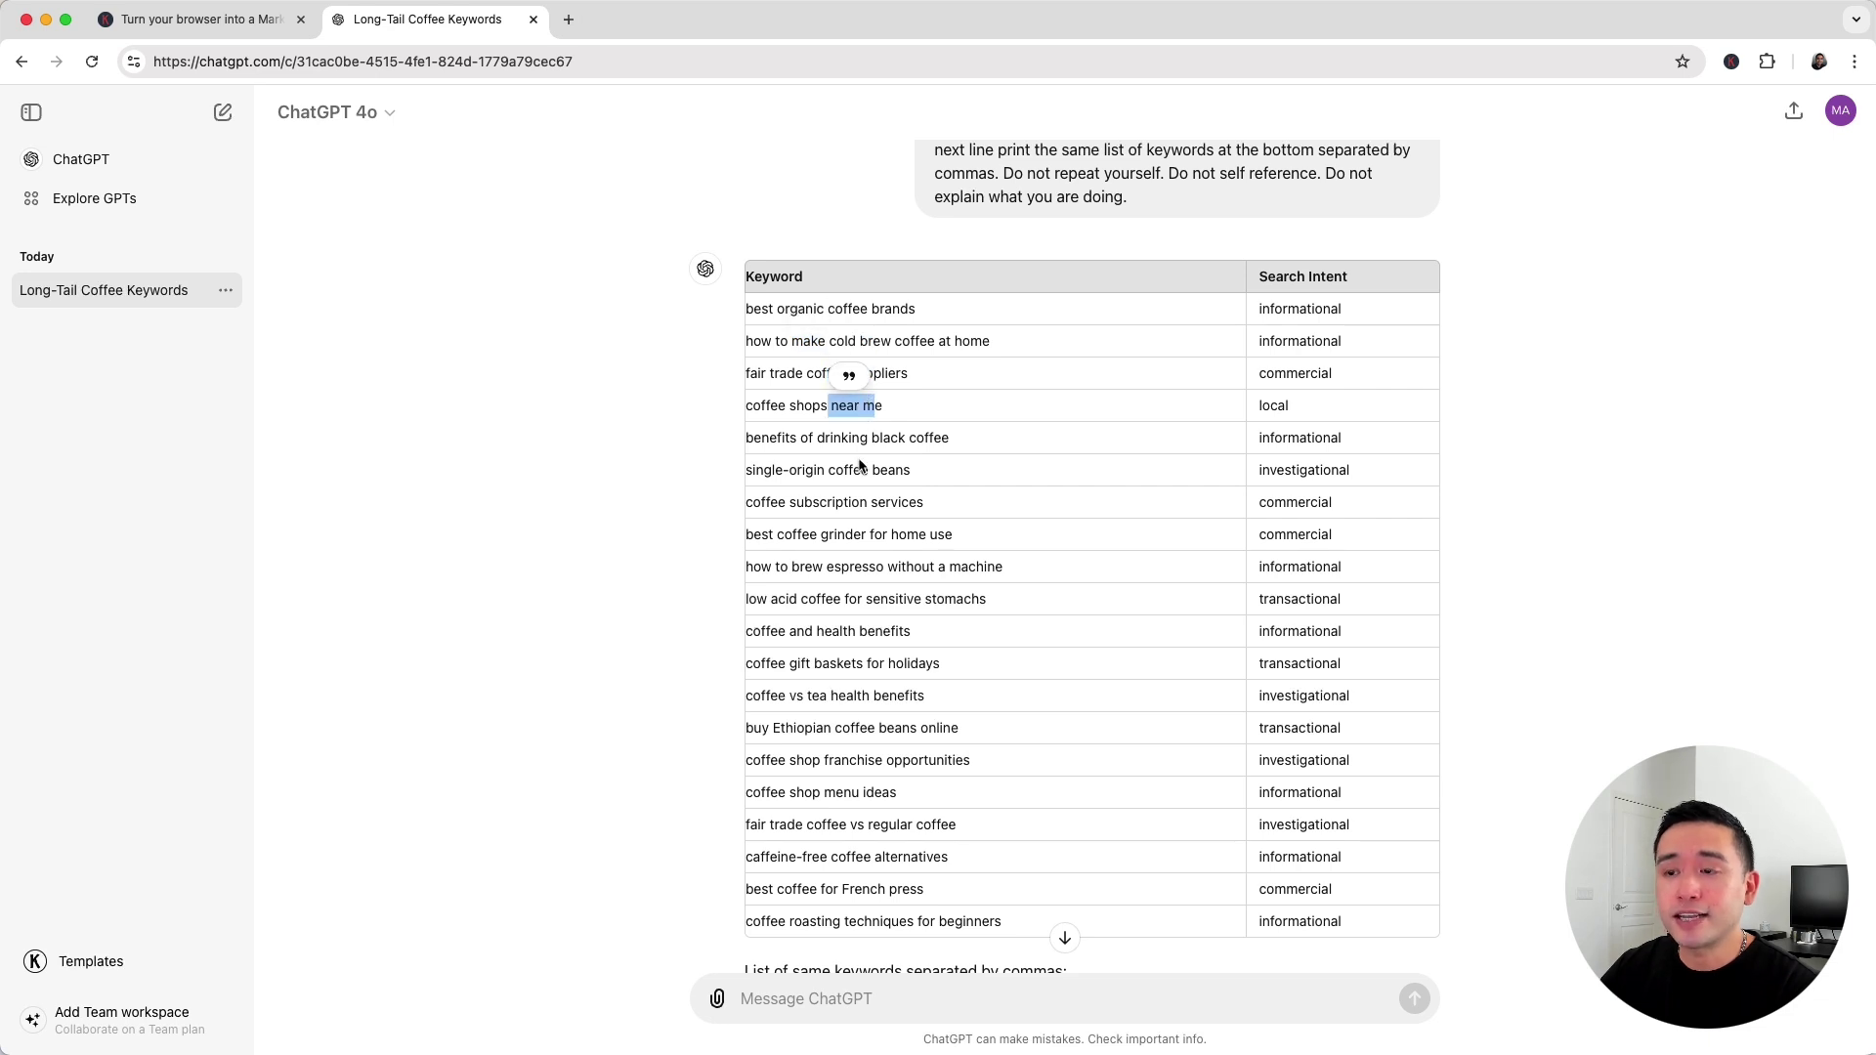
pyautogui.moveTo(777, 309); pyautogui.dragTo(818, 308)
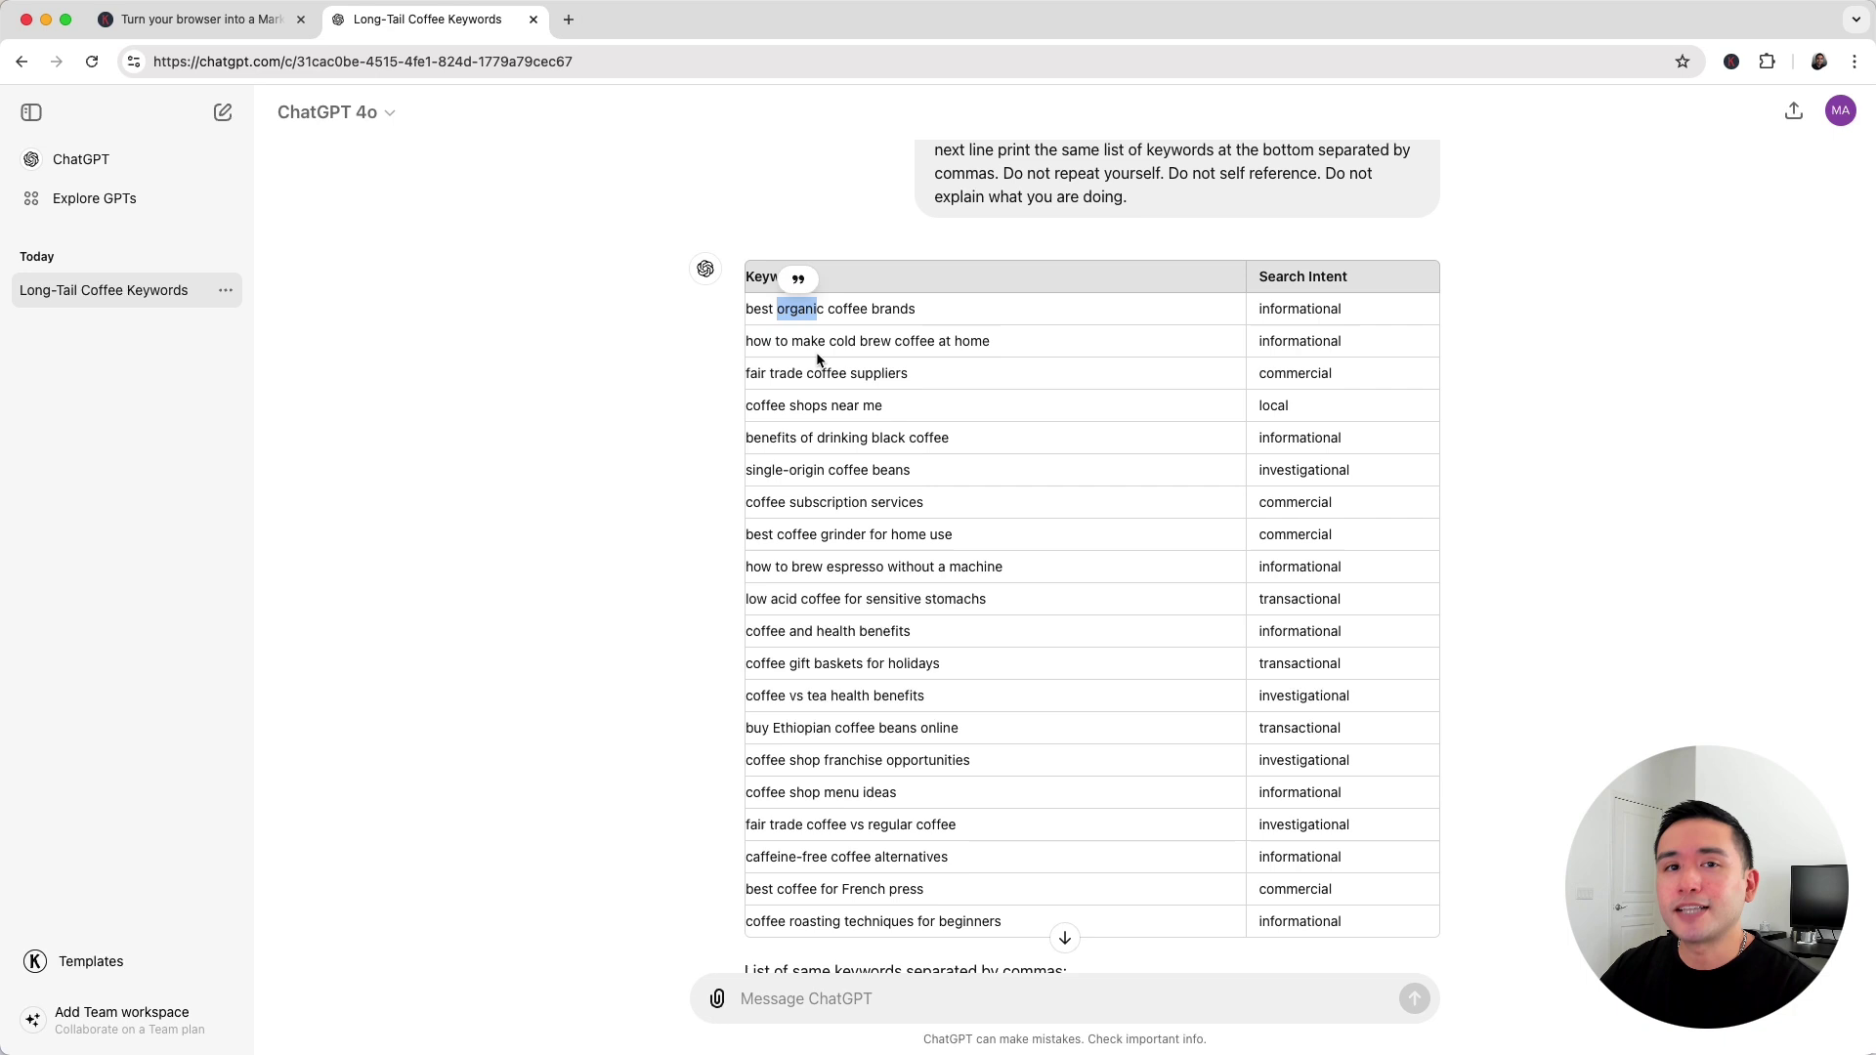
pyautogui.scroll(-1, 839, 397)
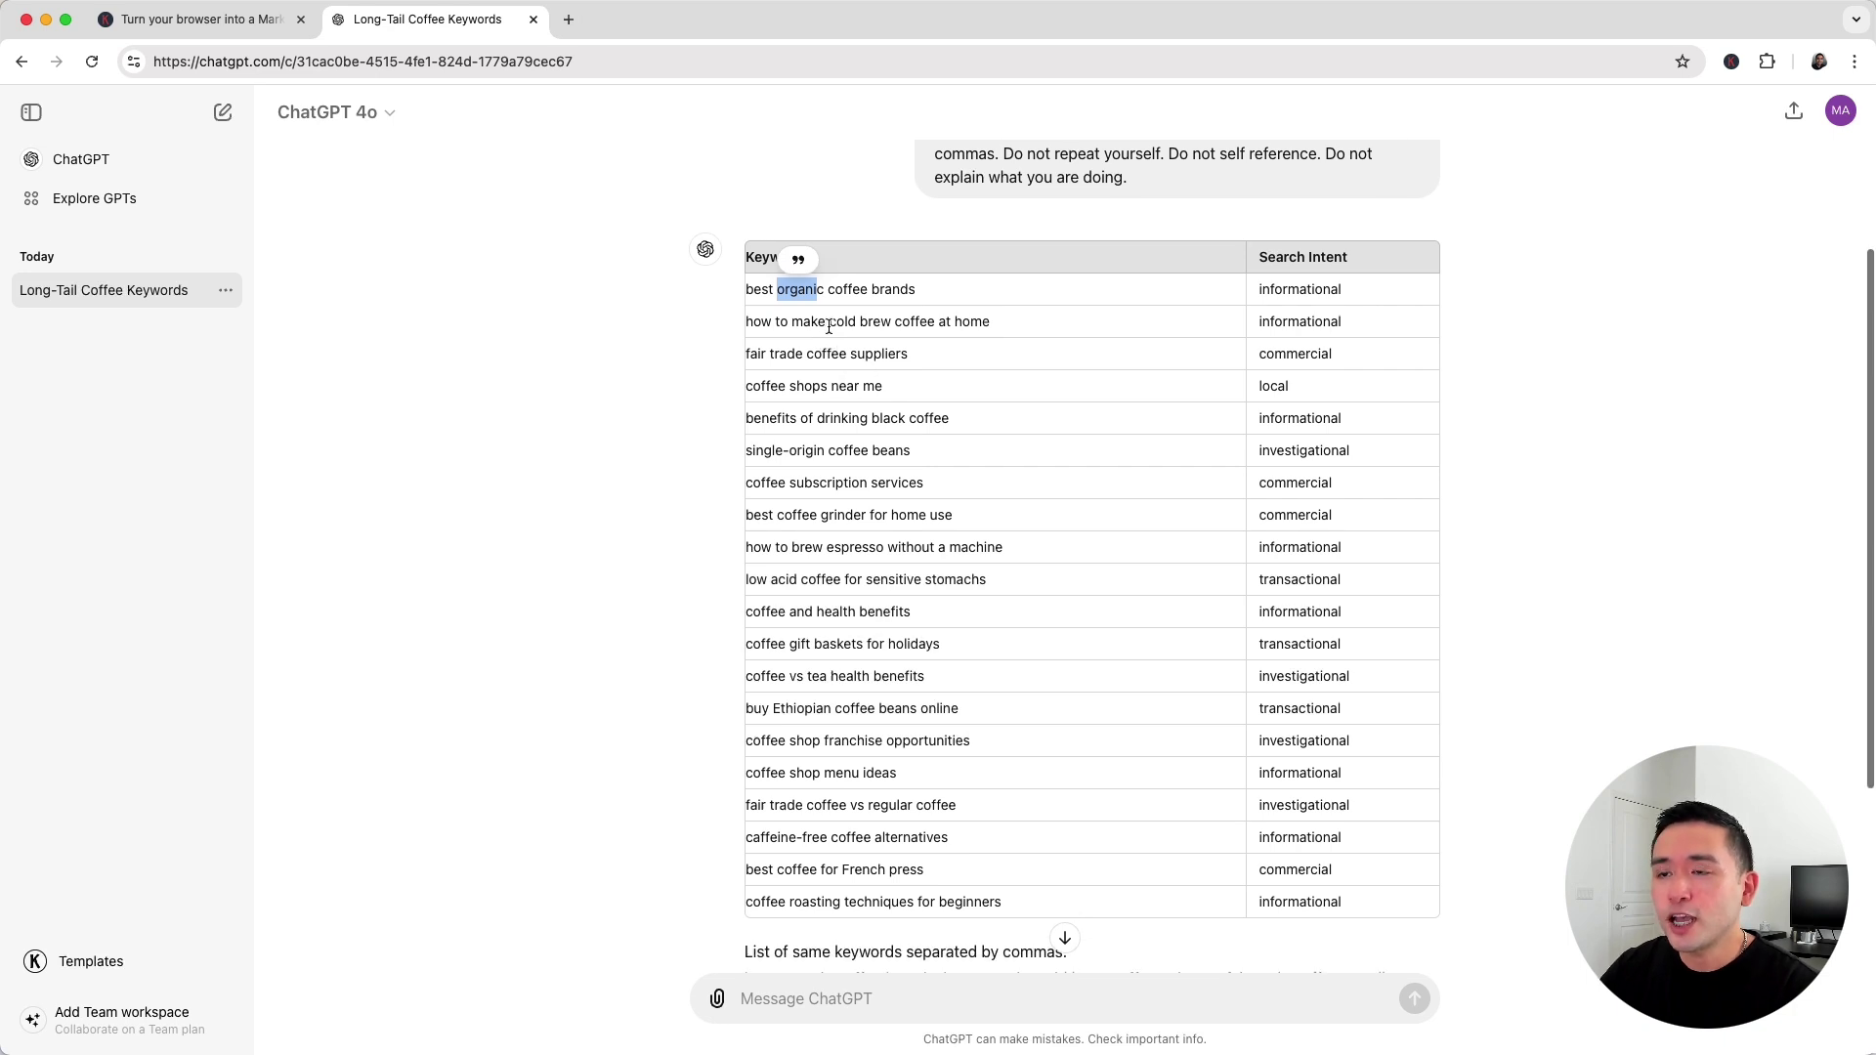
pyautogui.scroll(-1, 829, 323)
pyautogui.scroll(-2, 1081, 424)
pyautogui.moveTo(770, 346)
pyautogui.mouseDown()
pyautogui.moveTo(862, 346)
pyautogui.moveTo(900, 379)
pyautogui.mouseUp()
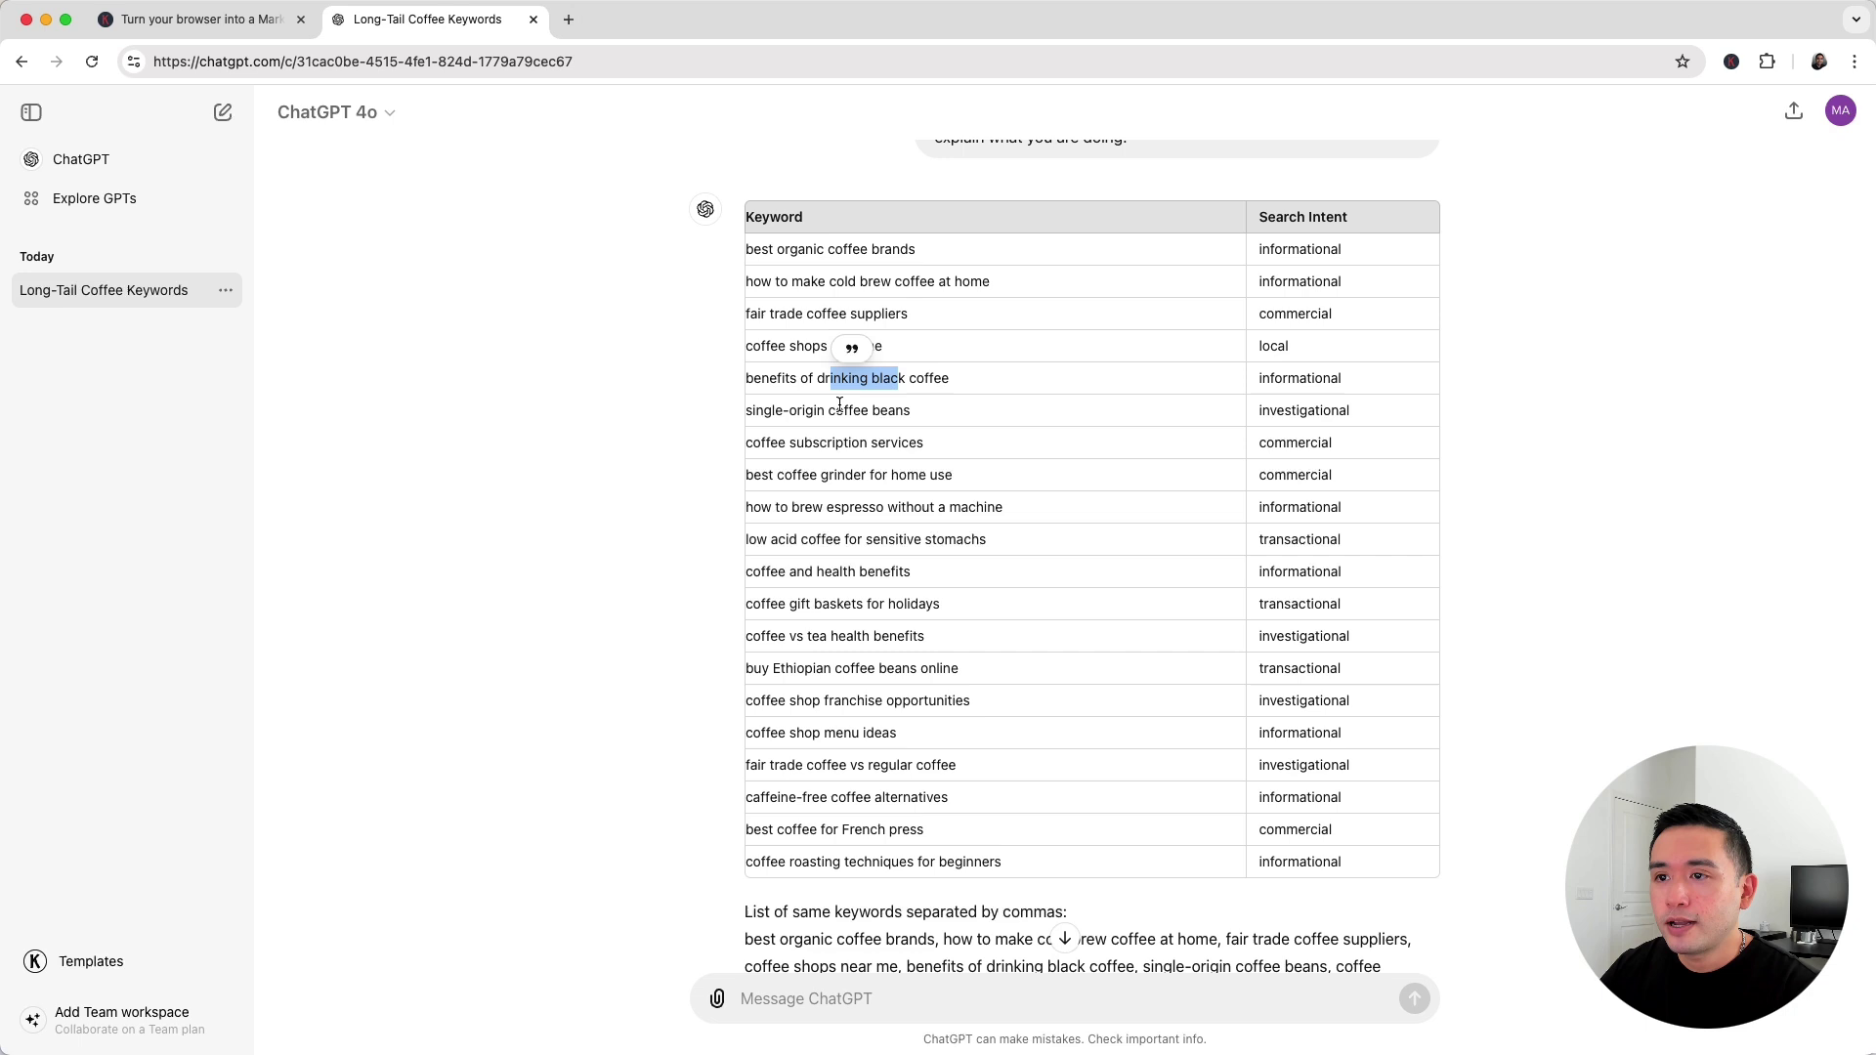
pyautogui.click(750, 379)
pyautogui.moveTo(748, 379); pyautogui.dragTo(948, 380)
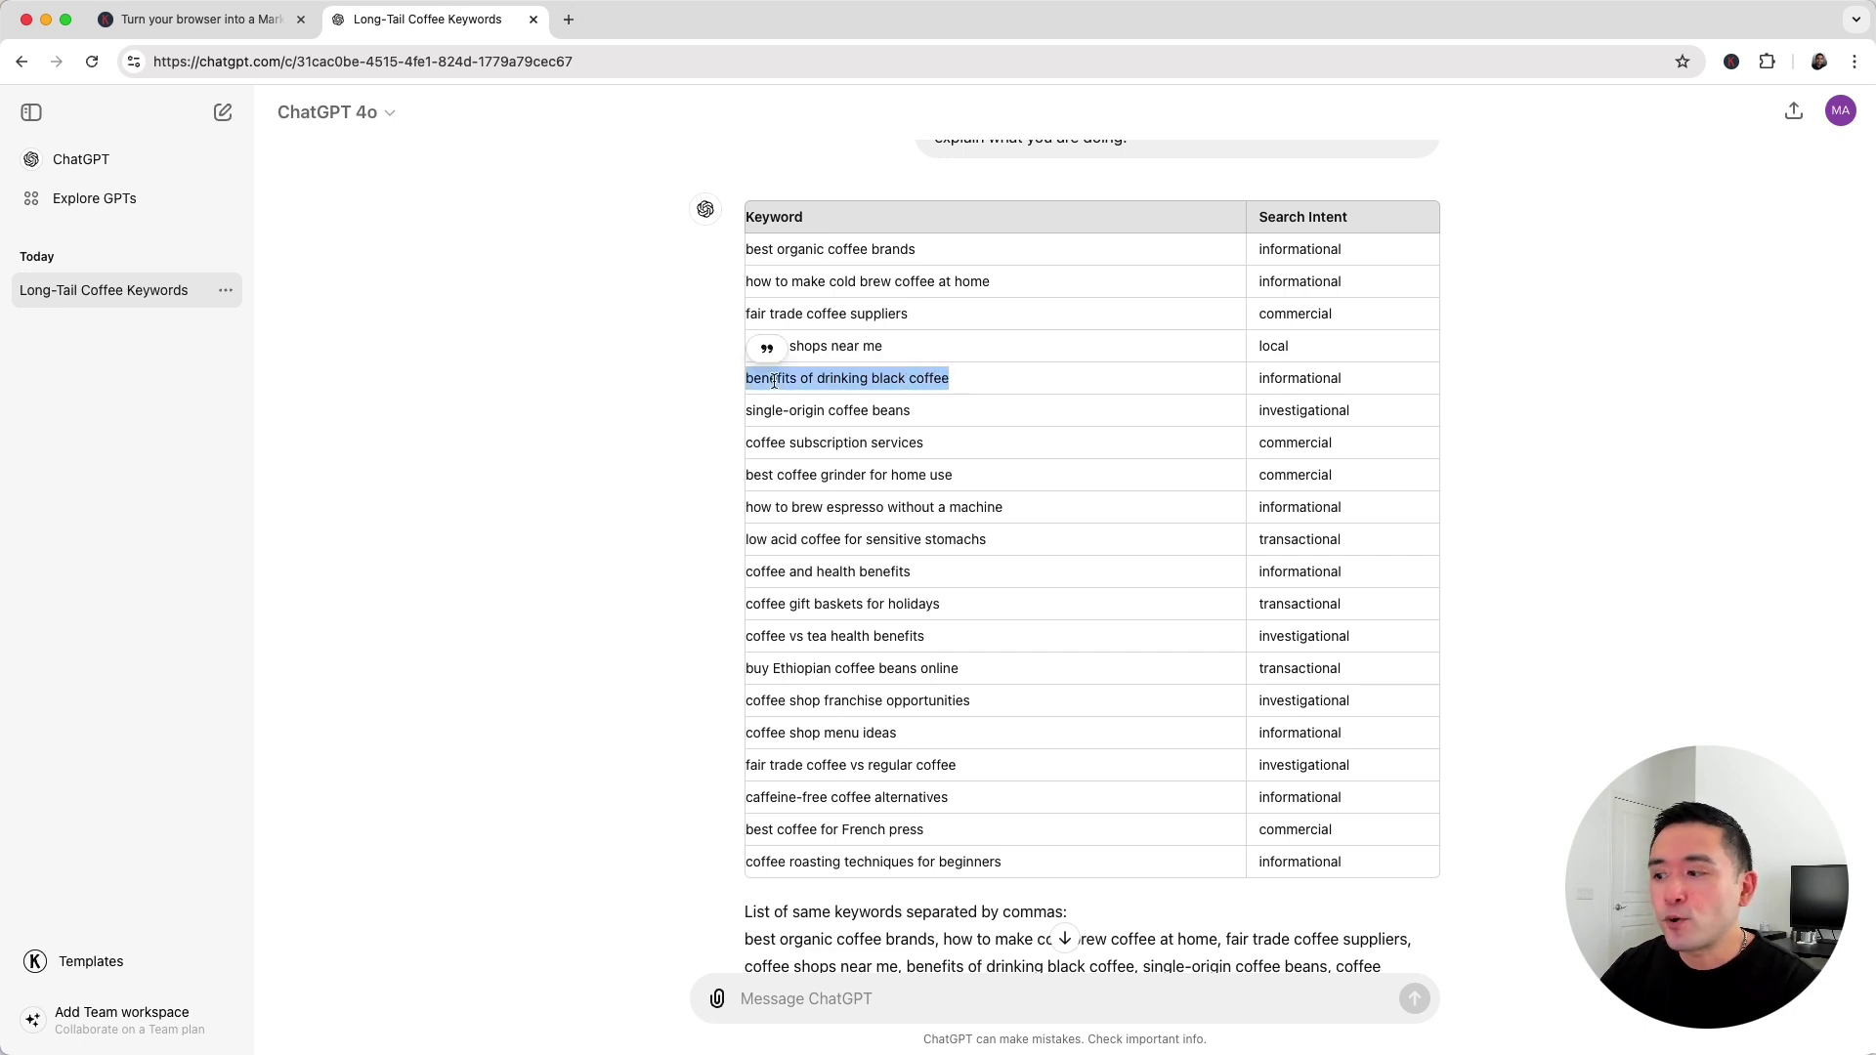
# - Choose the Social Media > TikTok > TikTok Video Ideas template
pyautogui.click(104, 963)
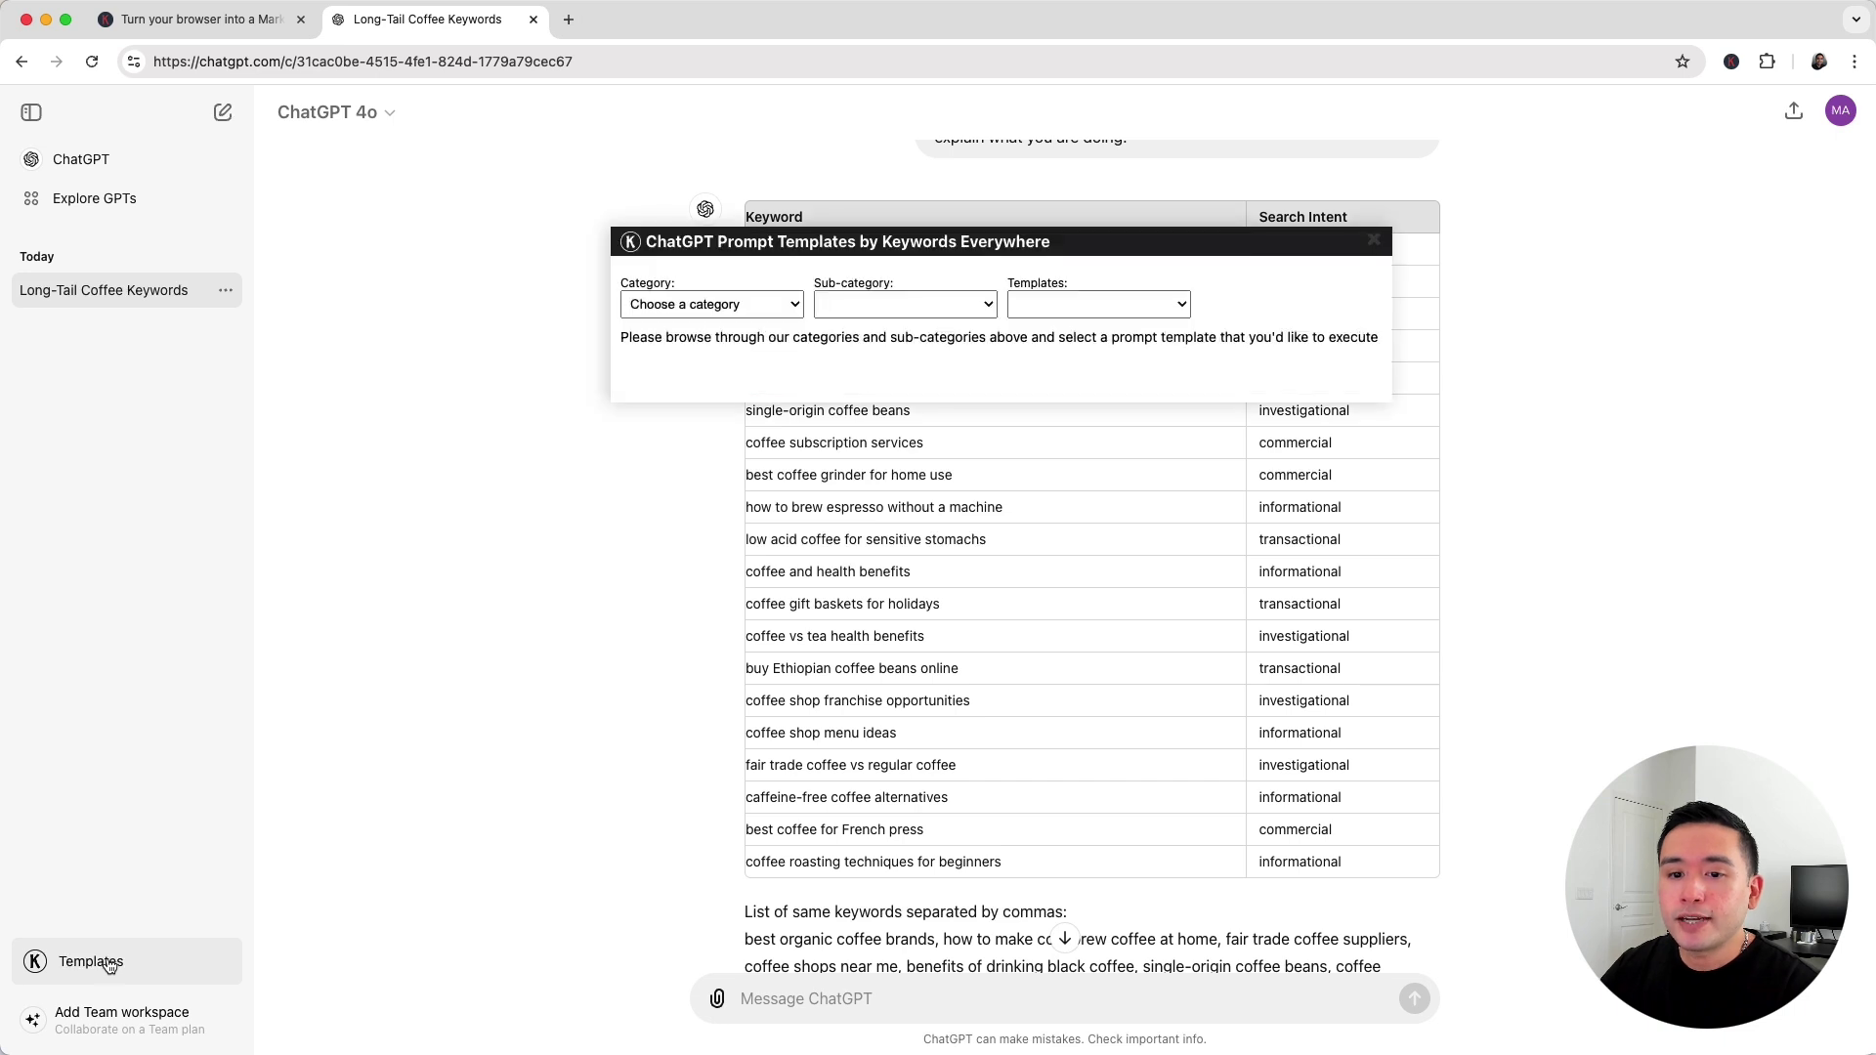
pyautogui.click(696, 306)
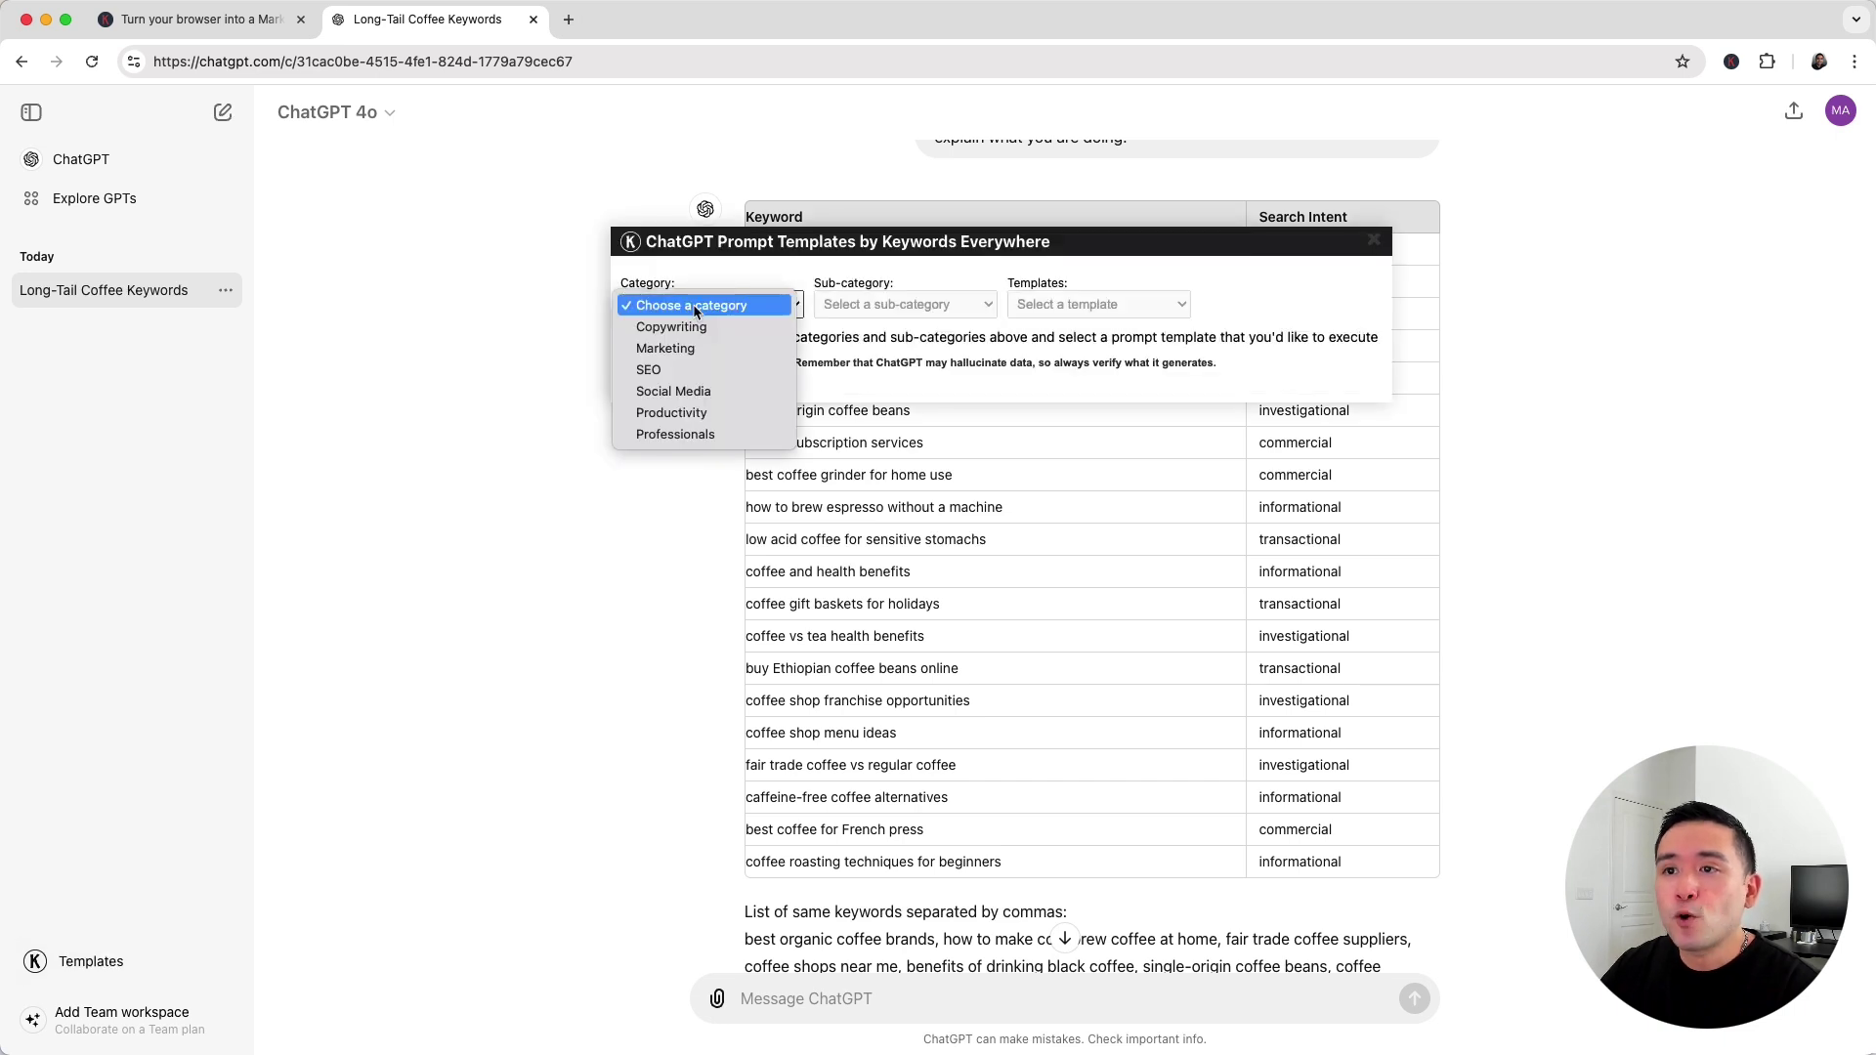
pyautogui.click(701, 392)
pyautogui.click(929, 305)
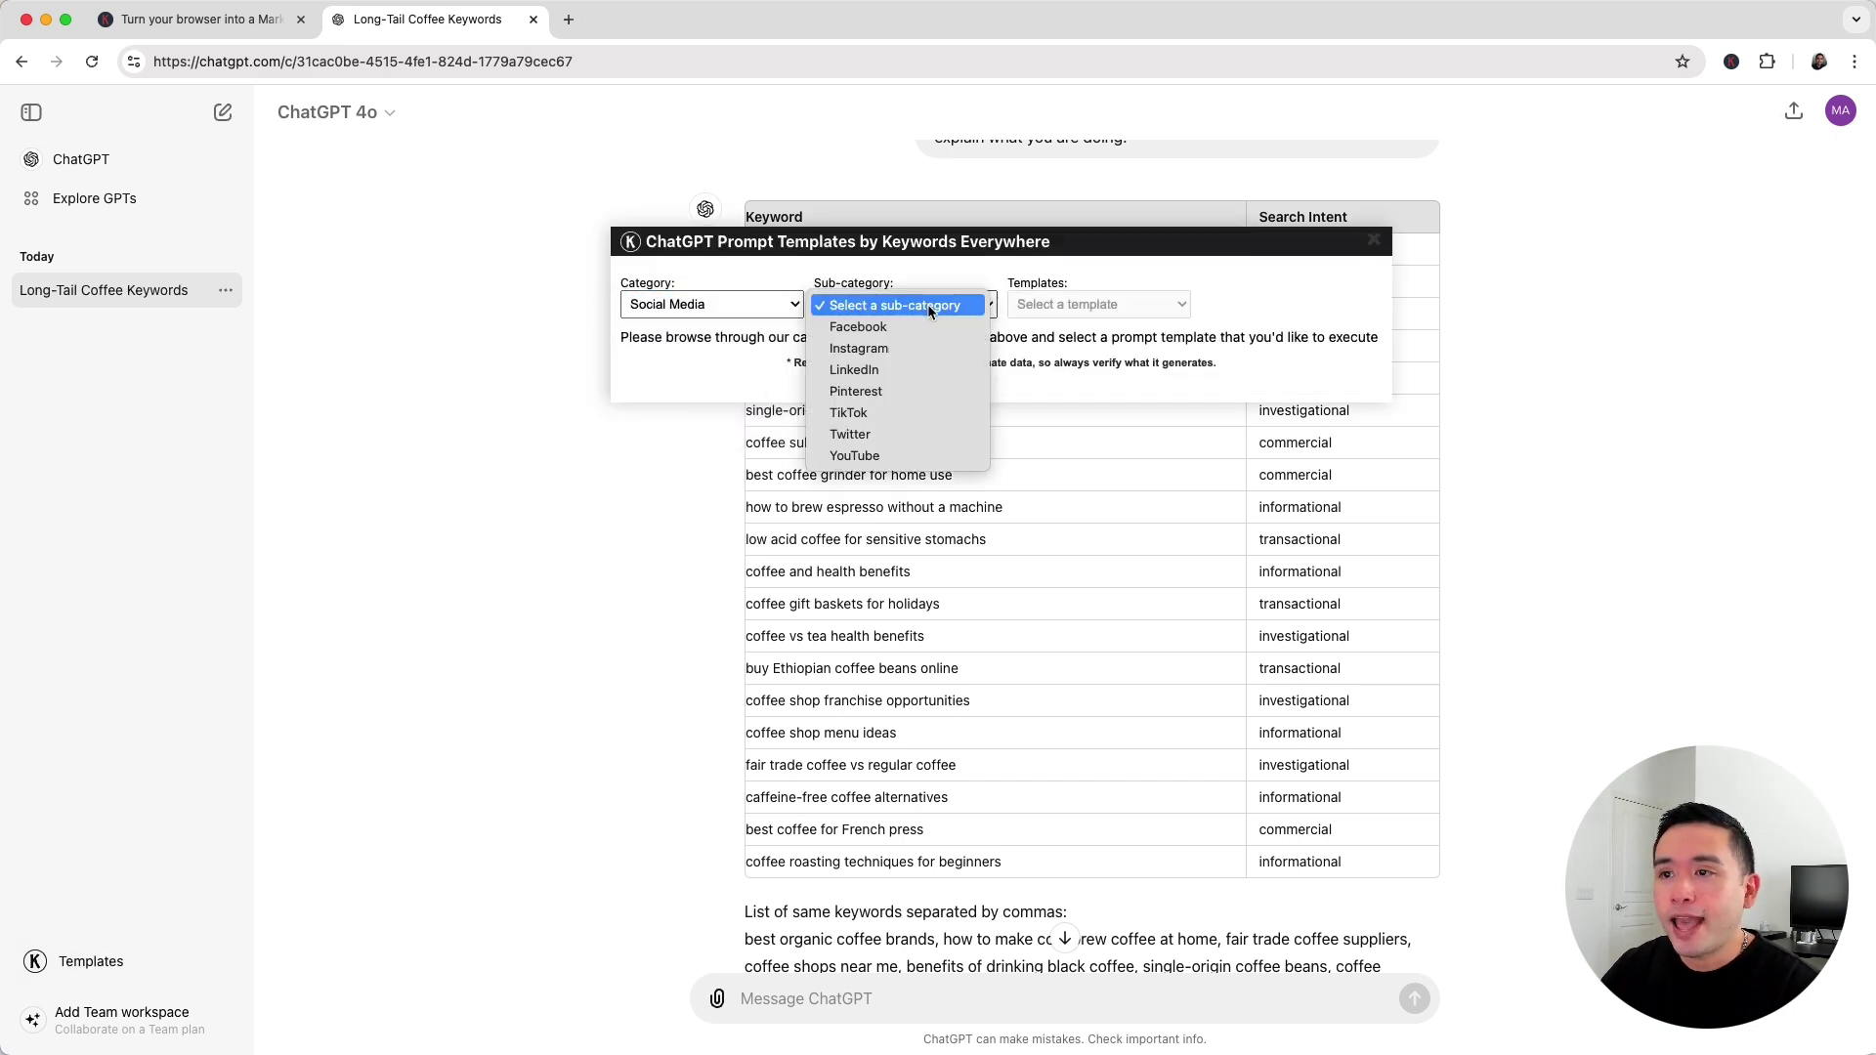
pyautogui.click(904, 413)
pyautogui.click(1093, 307)
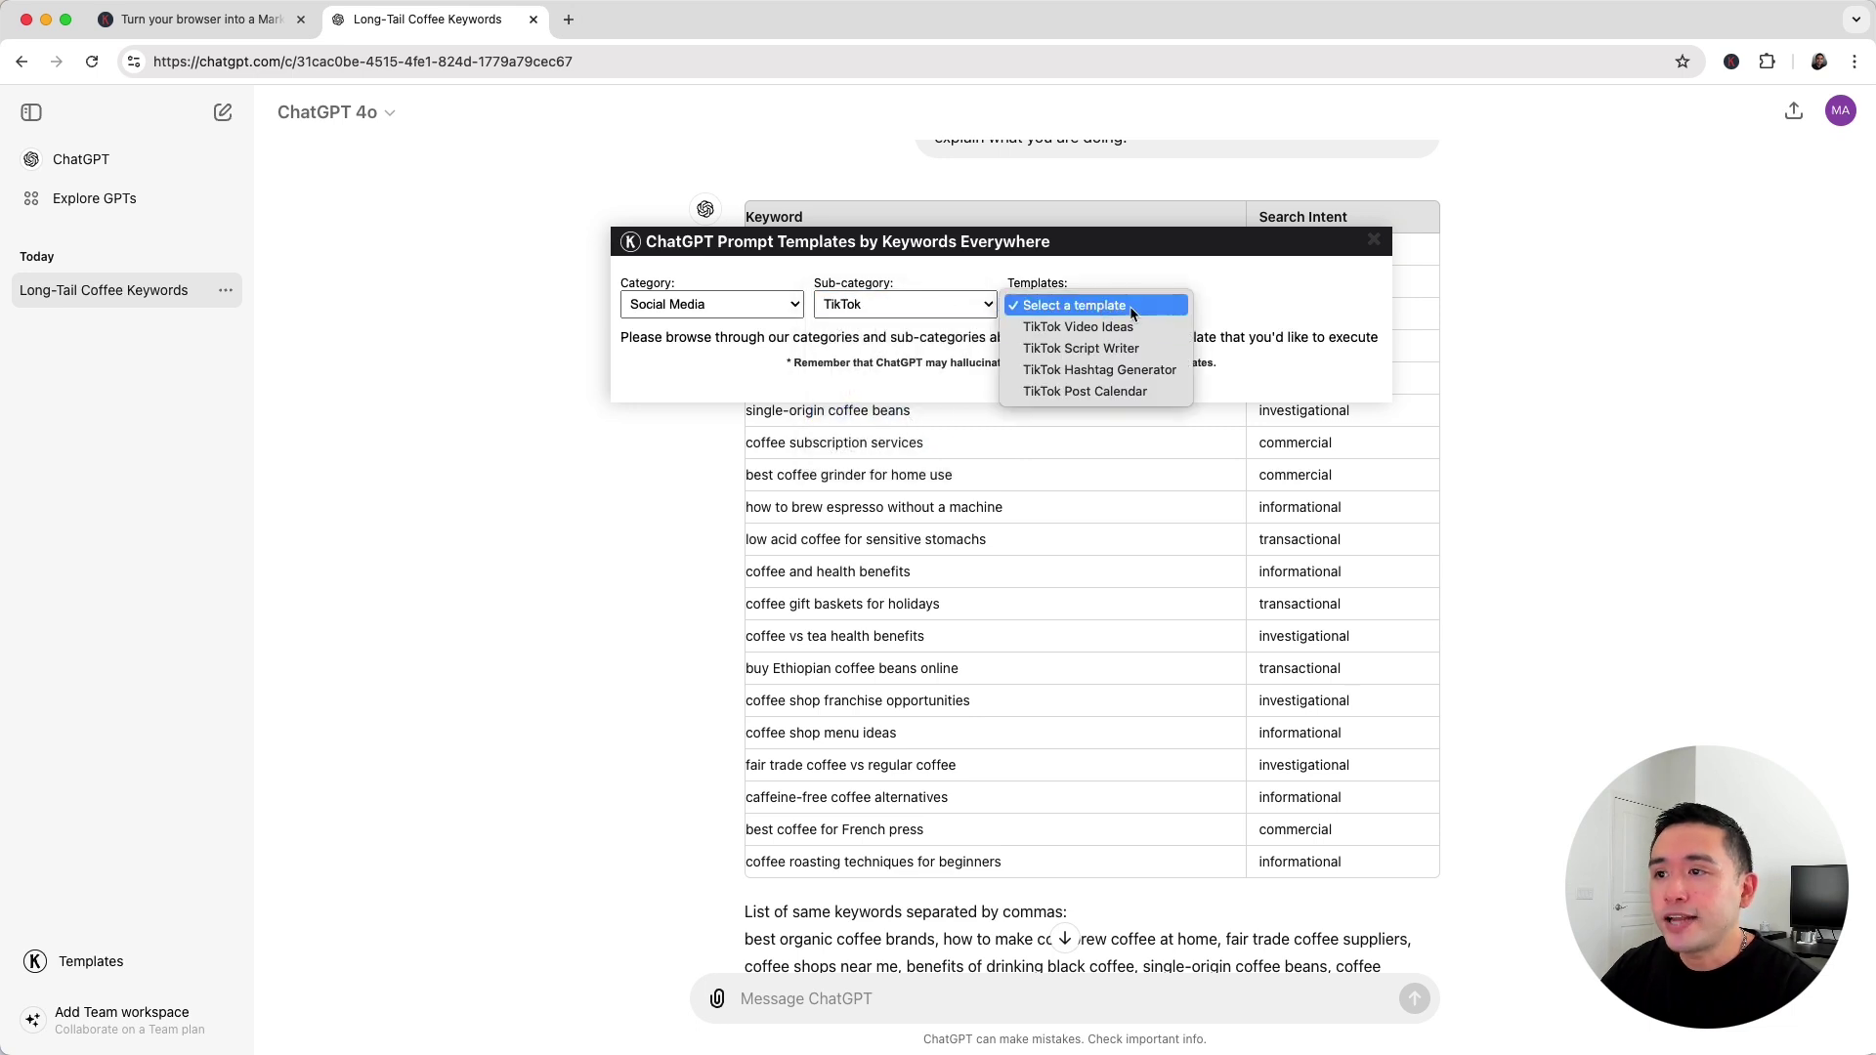
pyautogui.click(1146, 332)
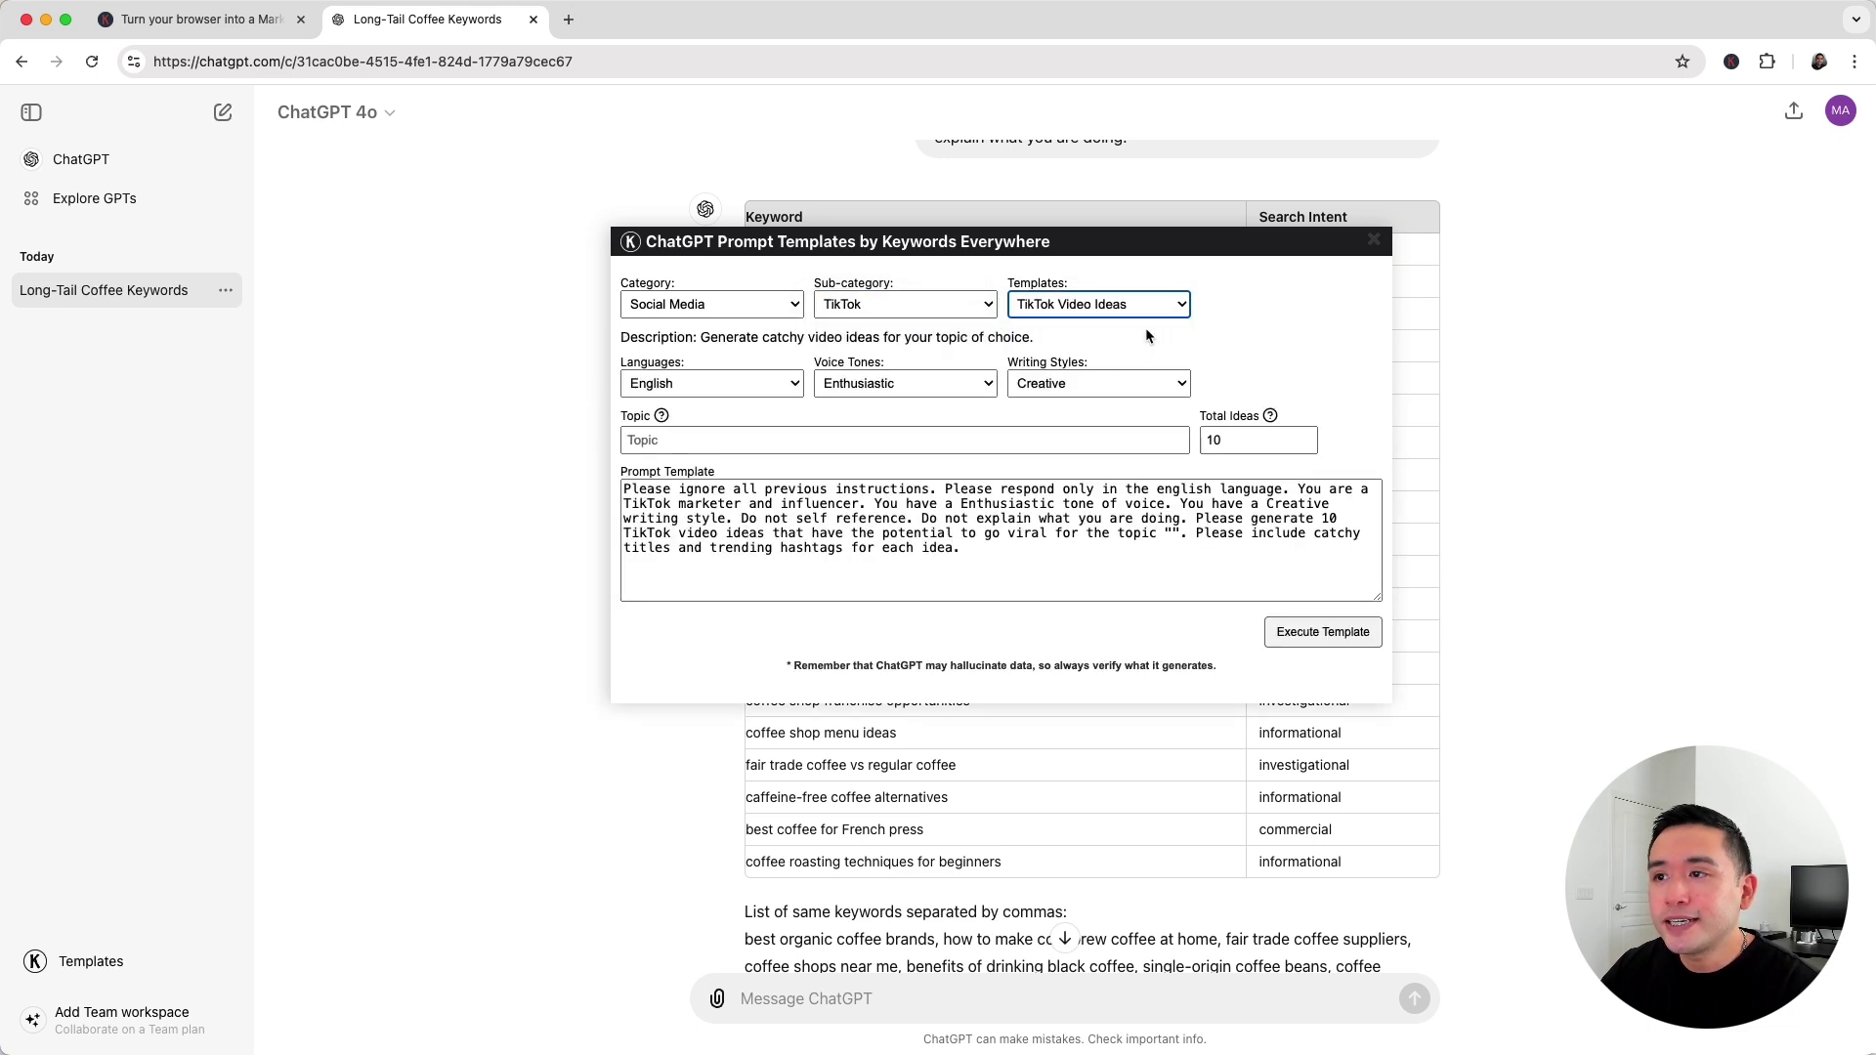
# - Set the topic to 'benefits of drinking black coffee' and check the prompt asks for 10 ideas
pyautogui.click(882, 439)
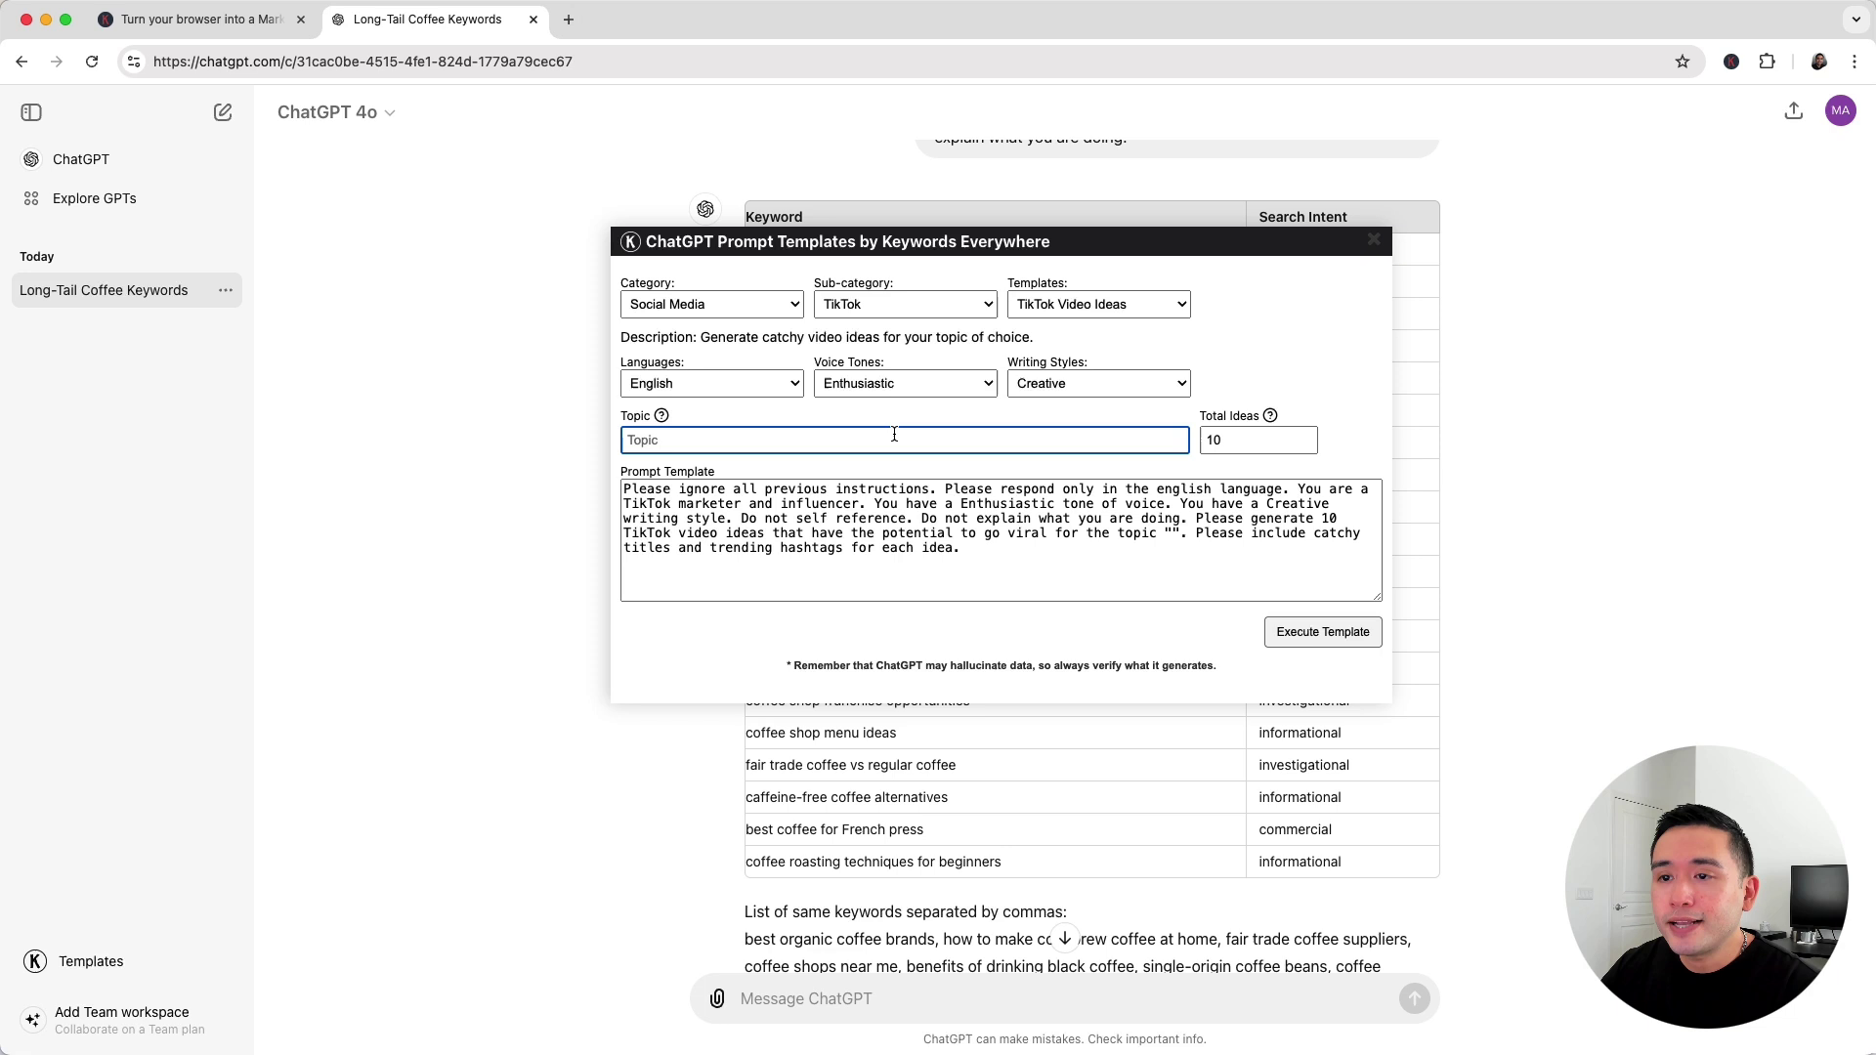
pyautogui.write('benefits of drinking black coffee')
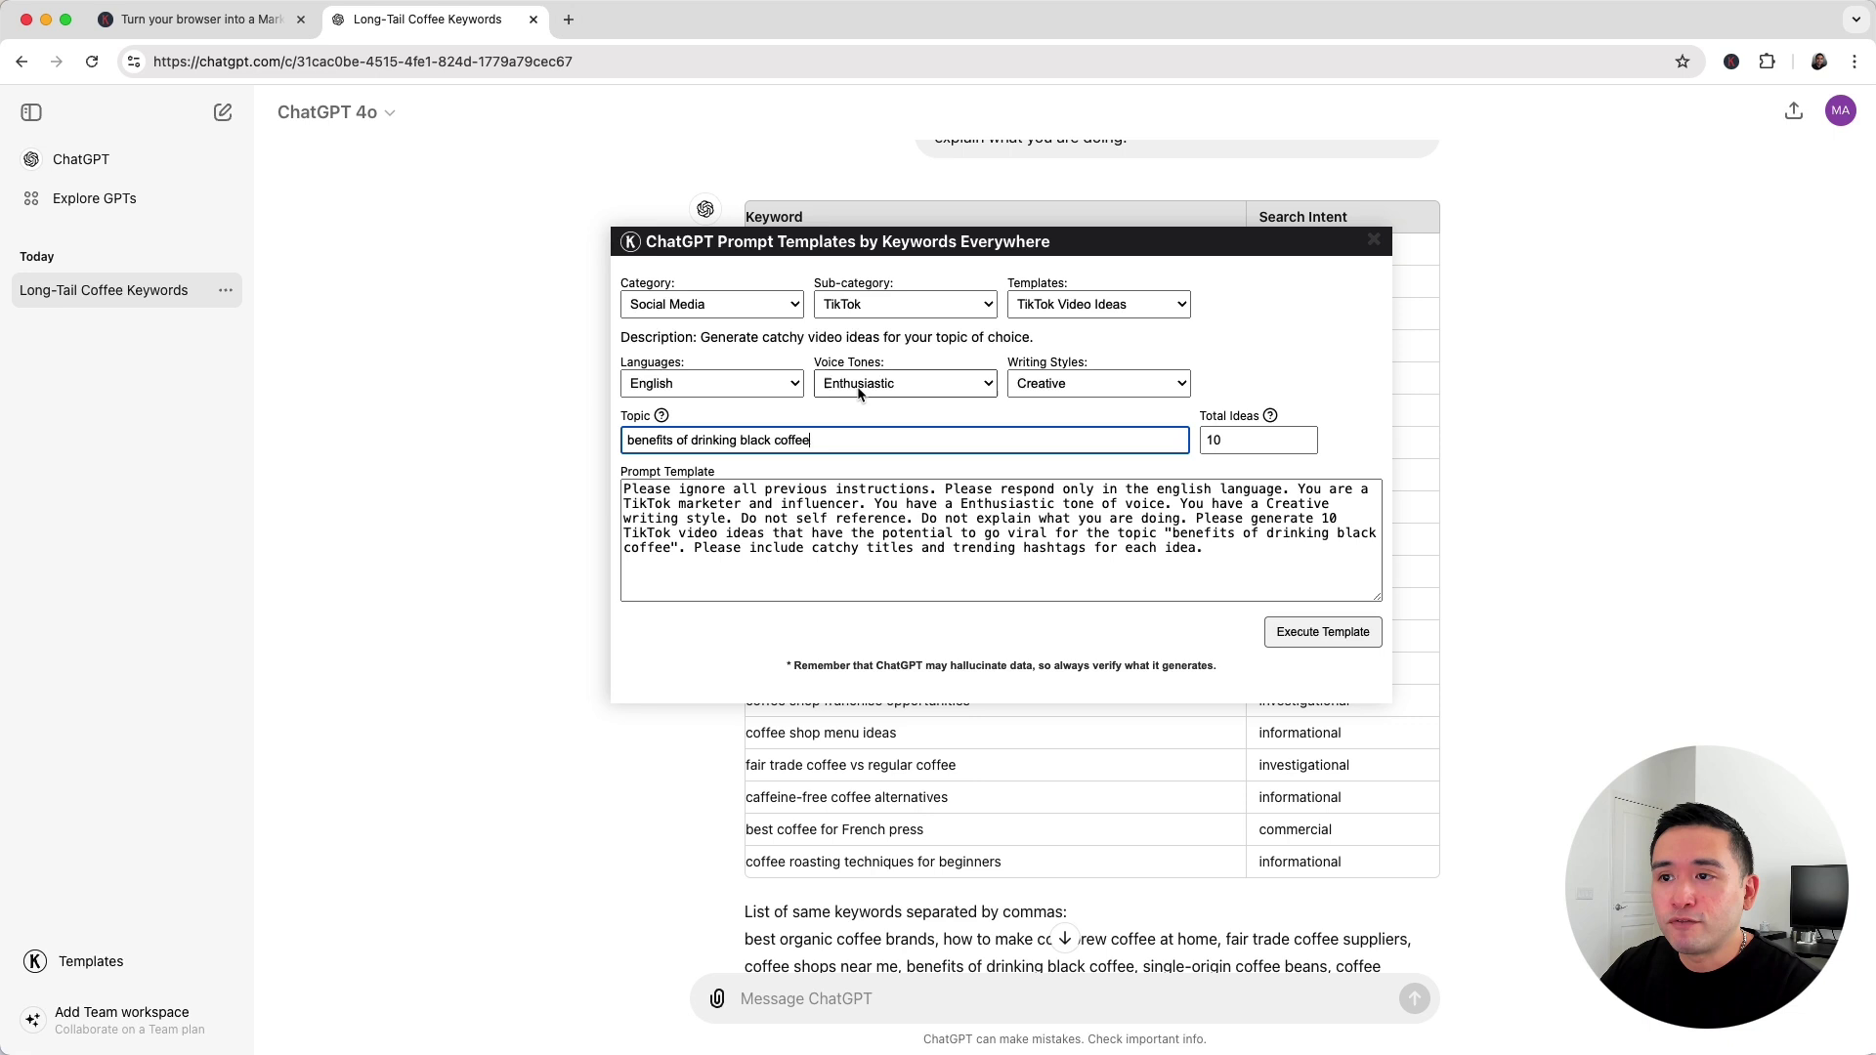
pyautogui.moveTo(1205, 549); pyautogui.dragTo(646, 480)
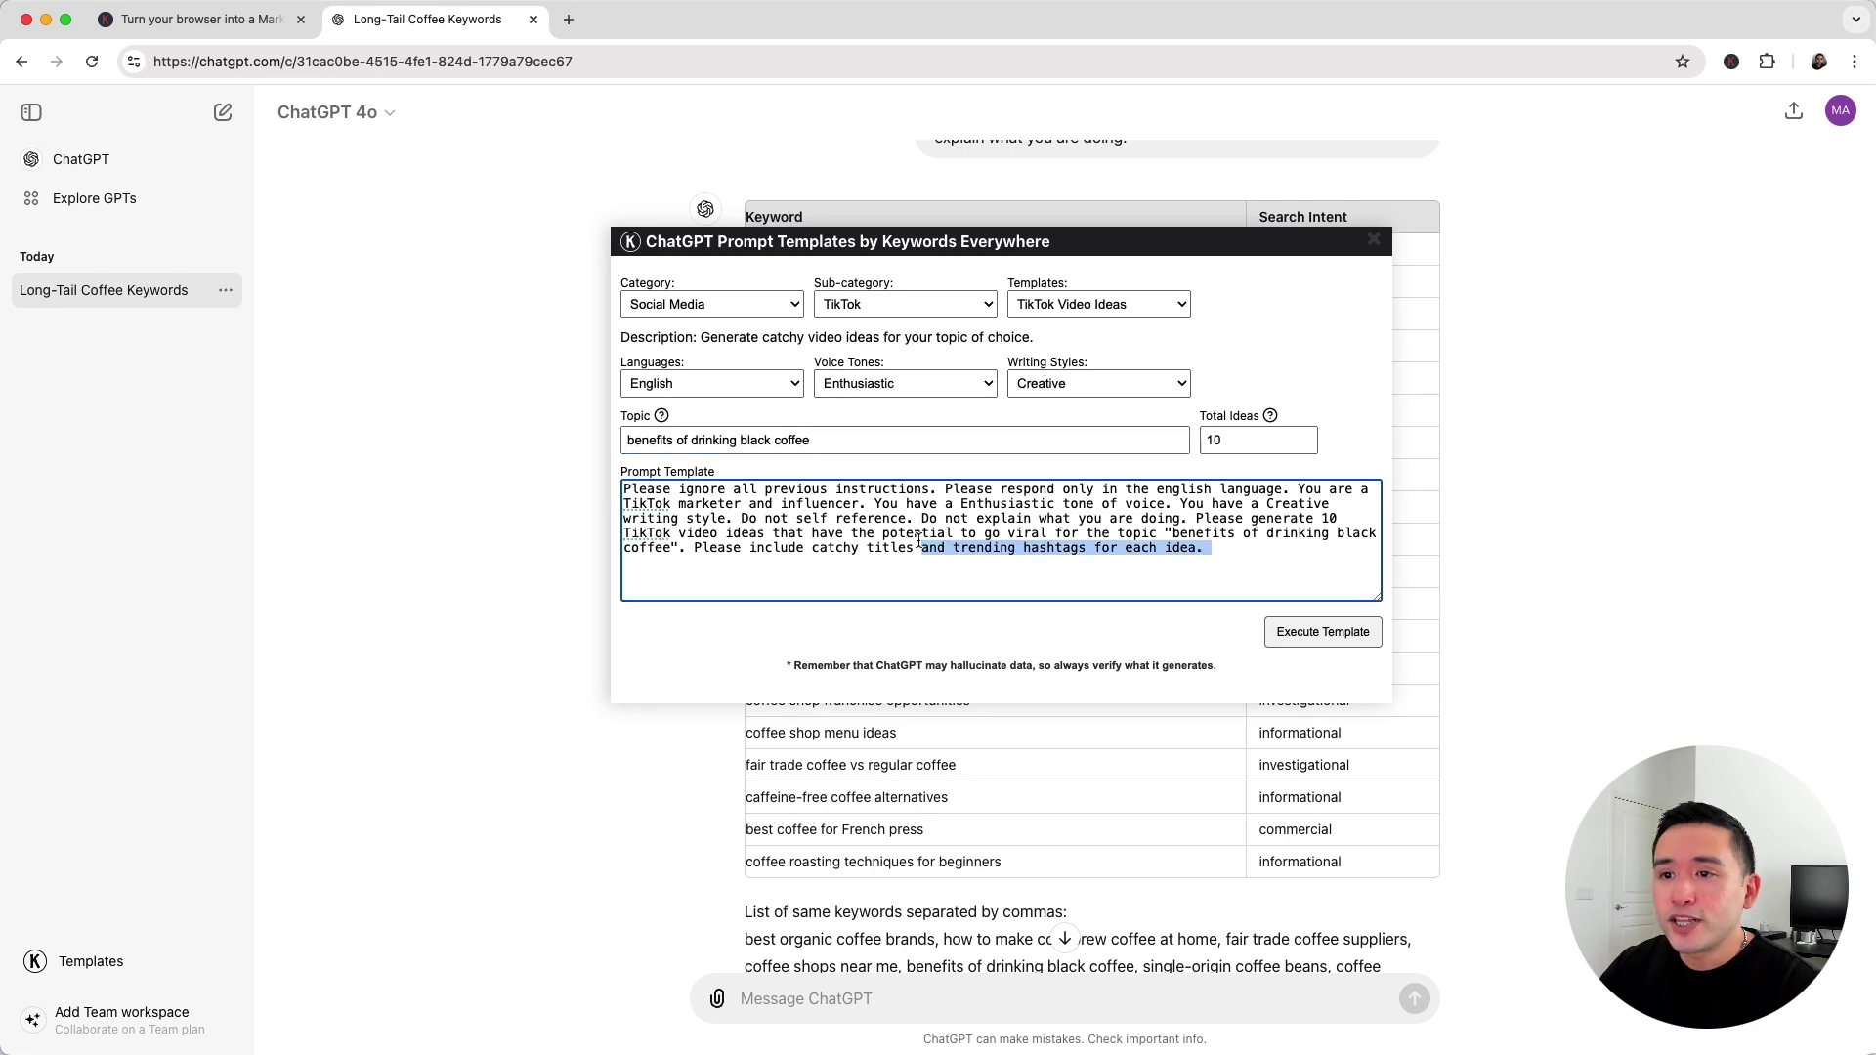
pyautogui.click(745, 519)
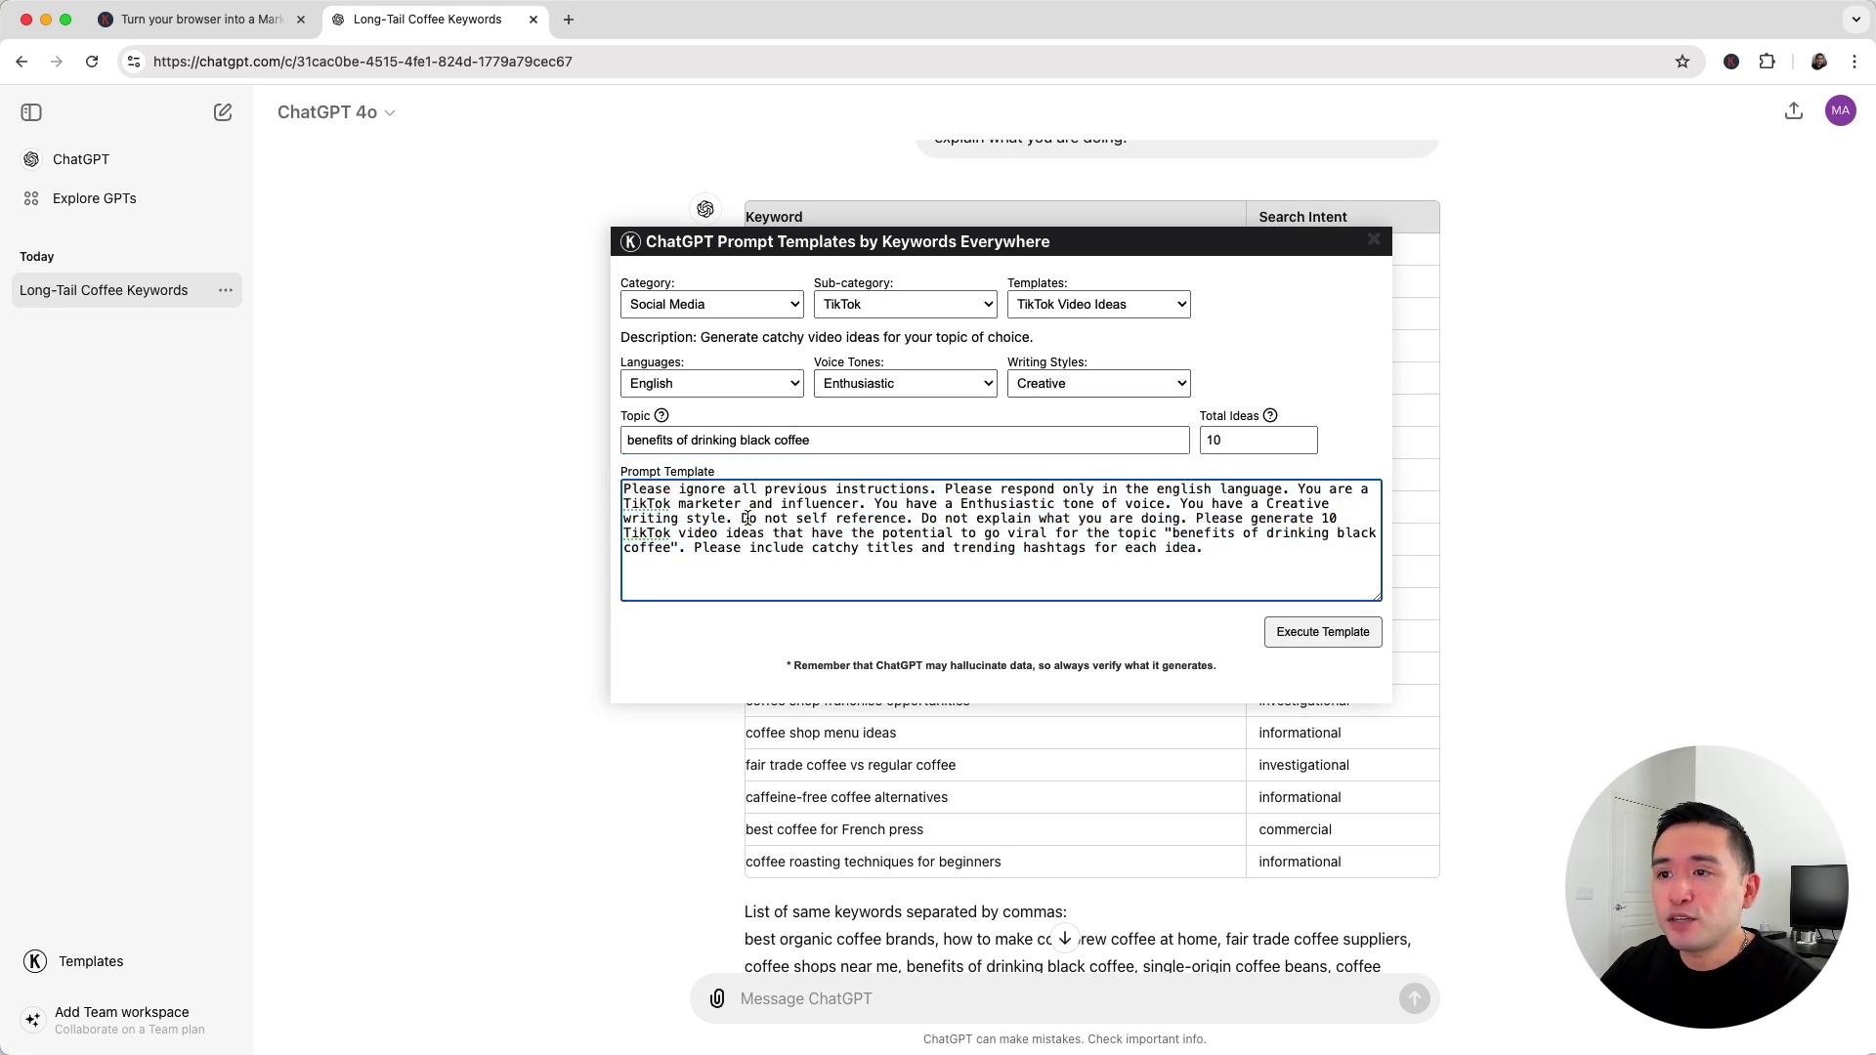
pyautogui.click(811, 432)
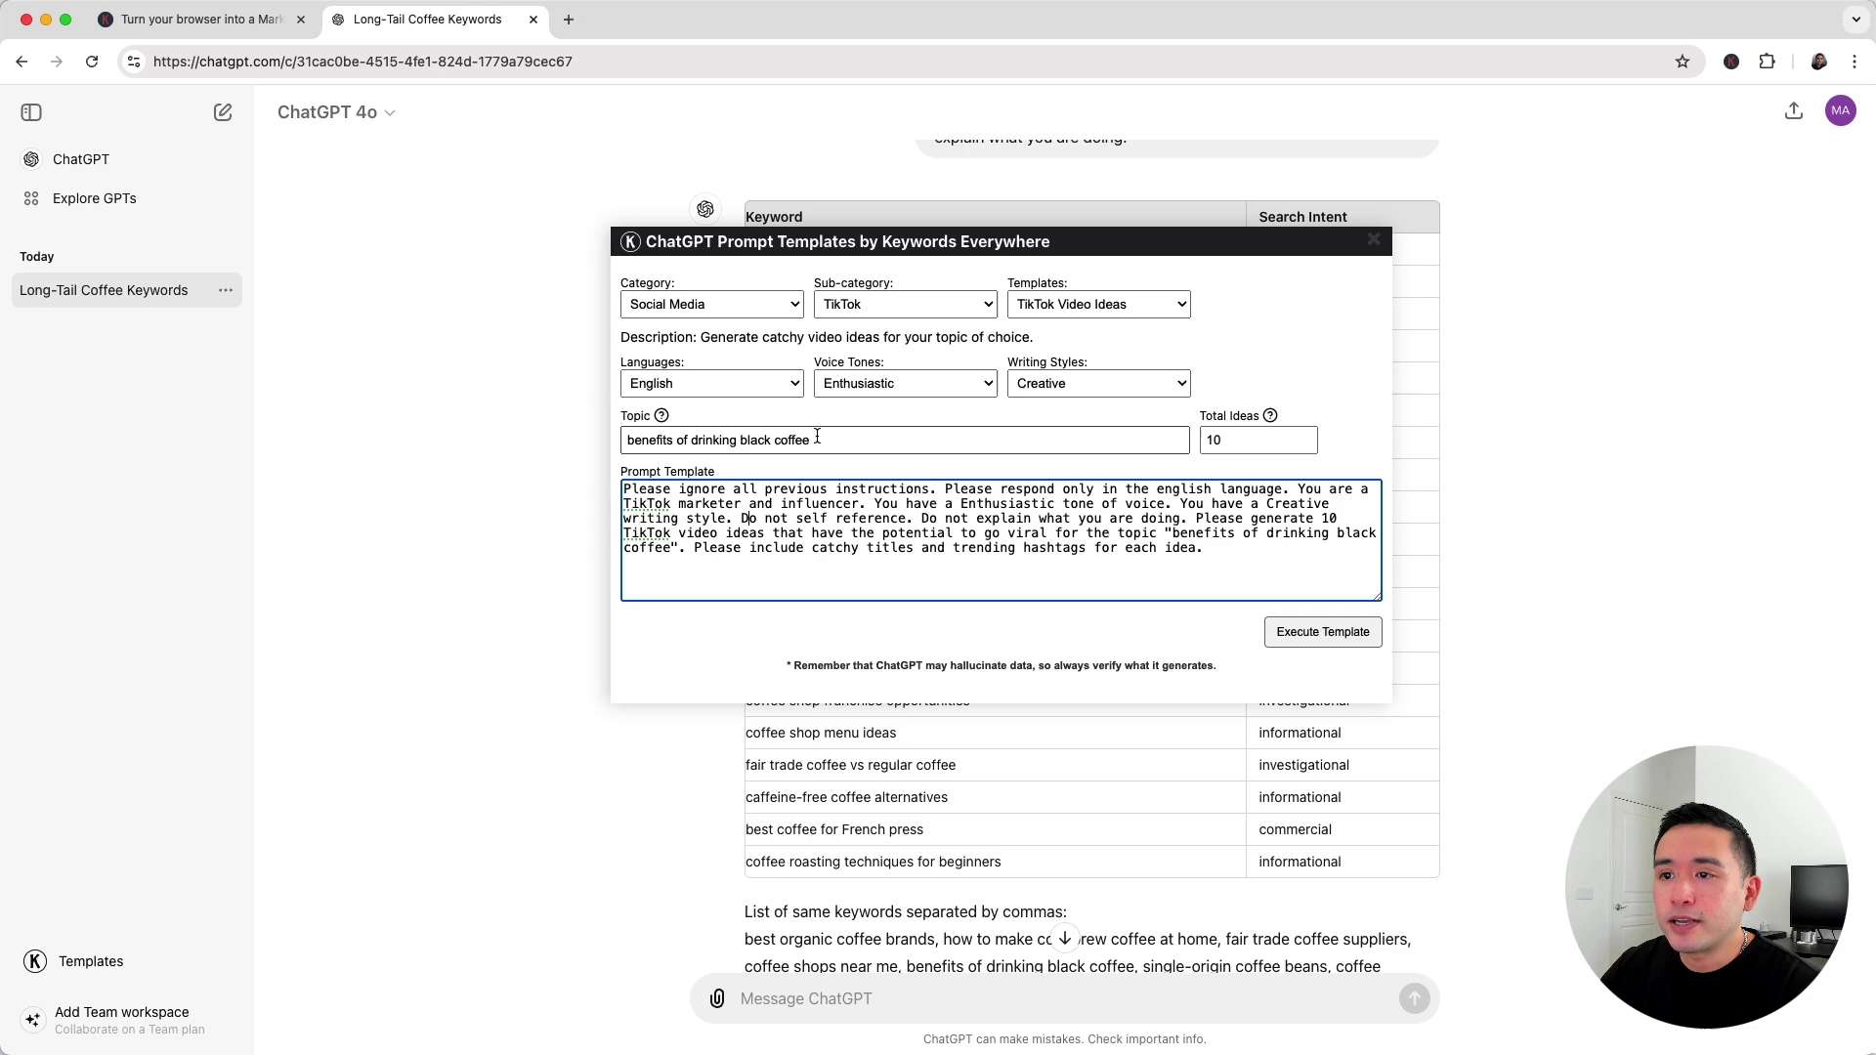
pyautogui.moveTo(816, 437); pyautogui.dragTo(654, 438)
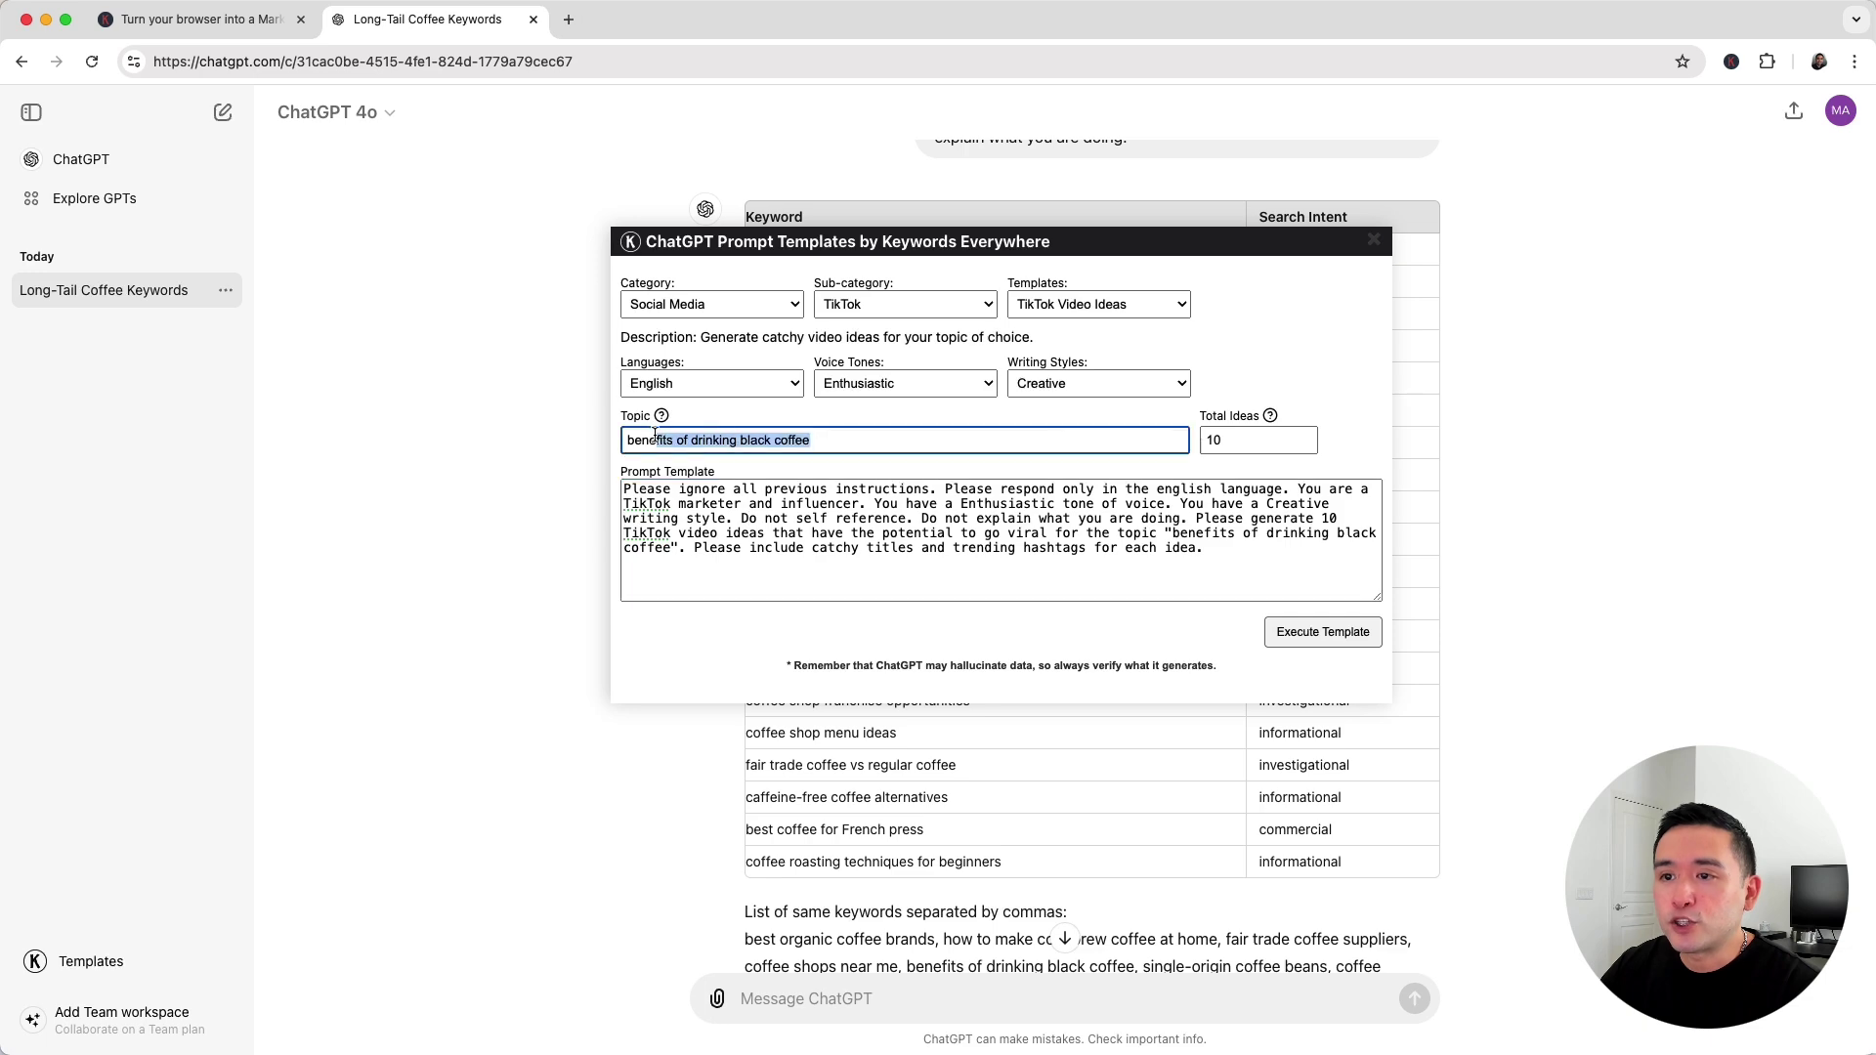
# - Execute the TikTok template and review the ten black-coffee video ideas
pyautogui.click(1320, 634)
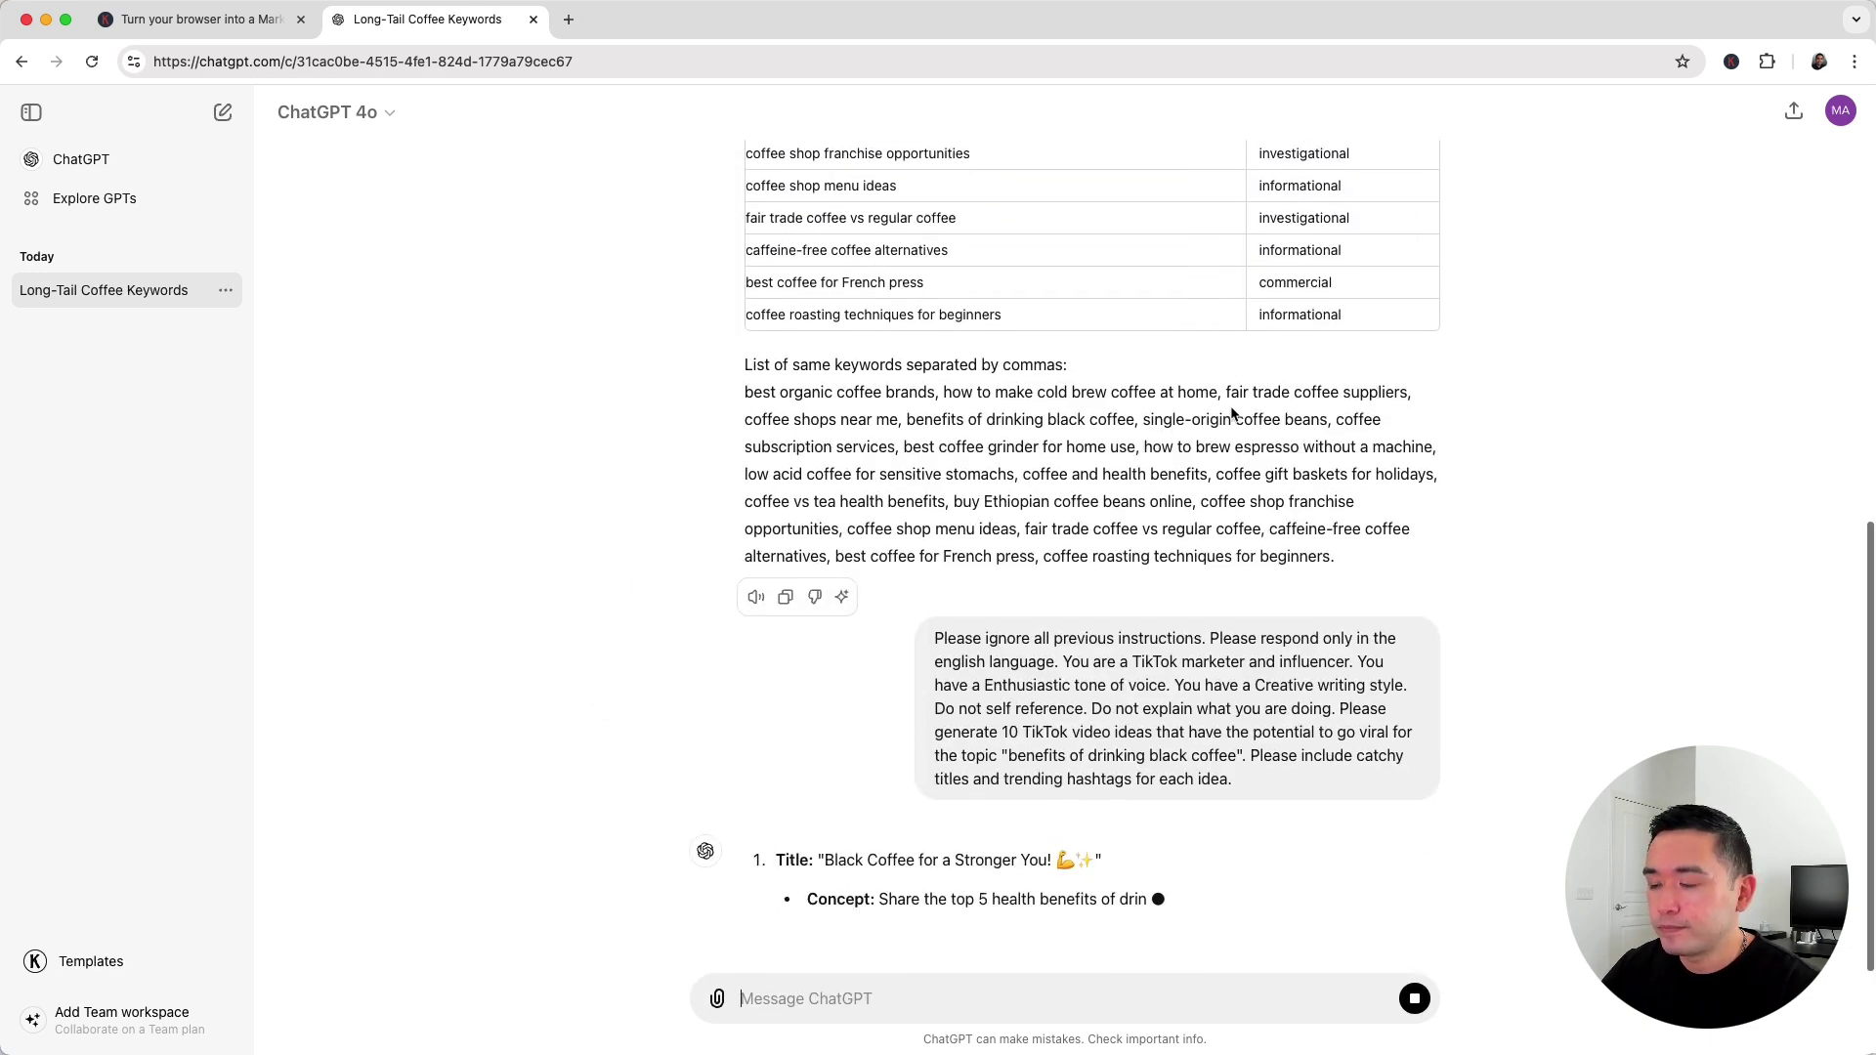
pyautogui.scroll(2, 1109, 521)
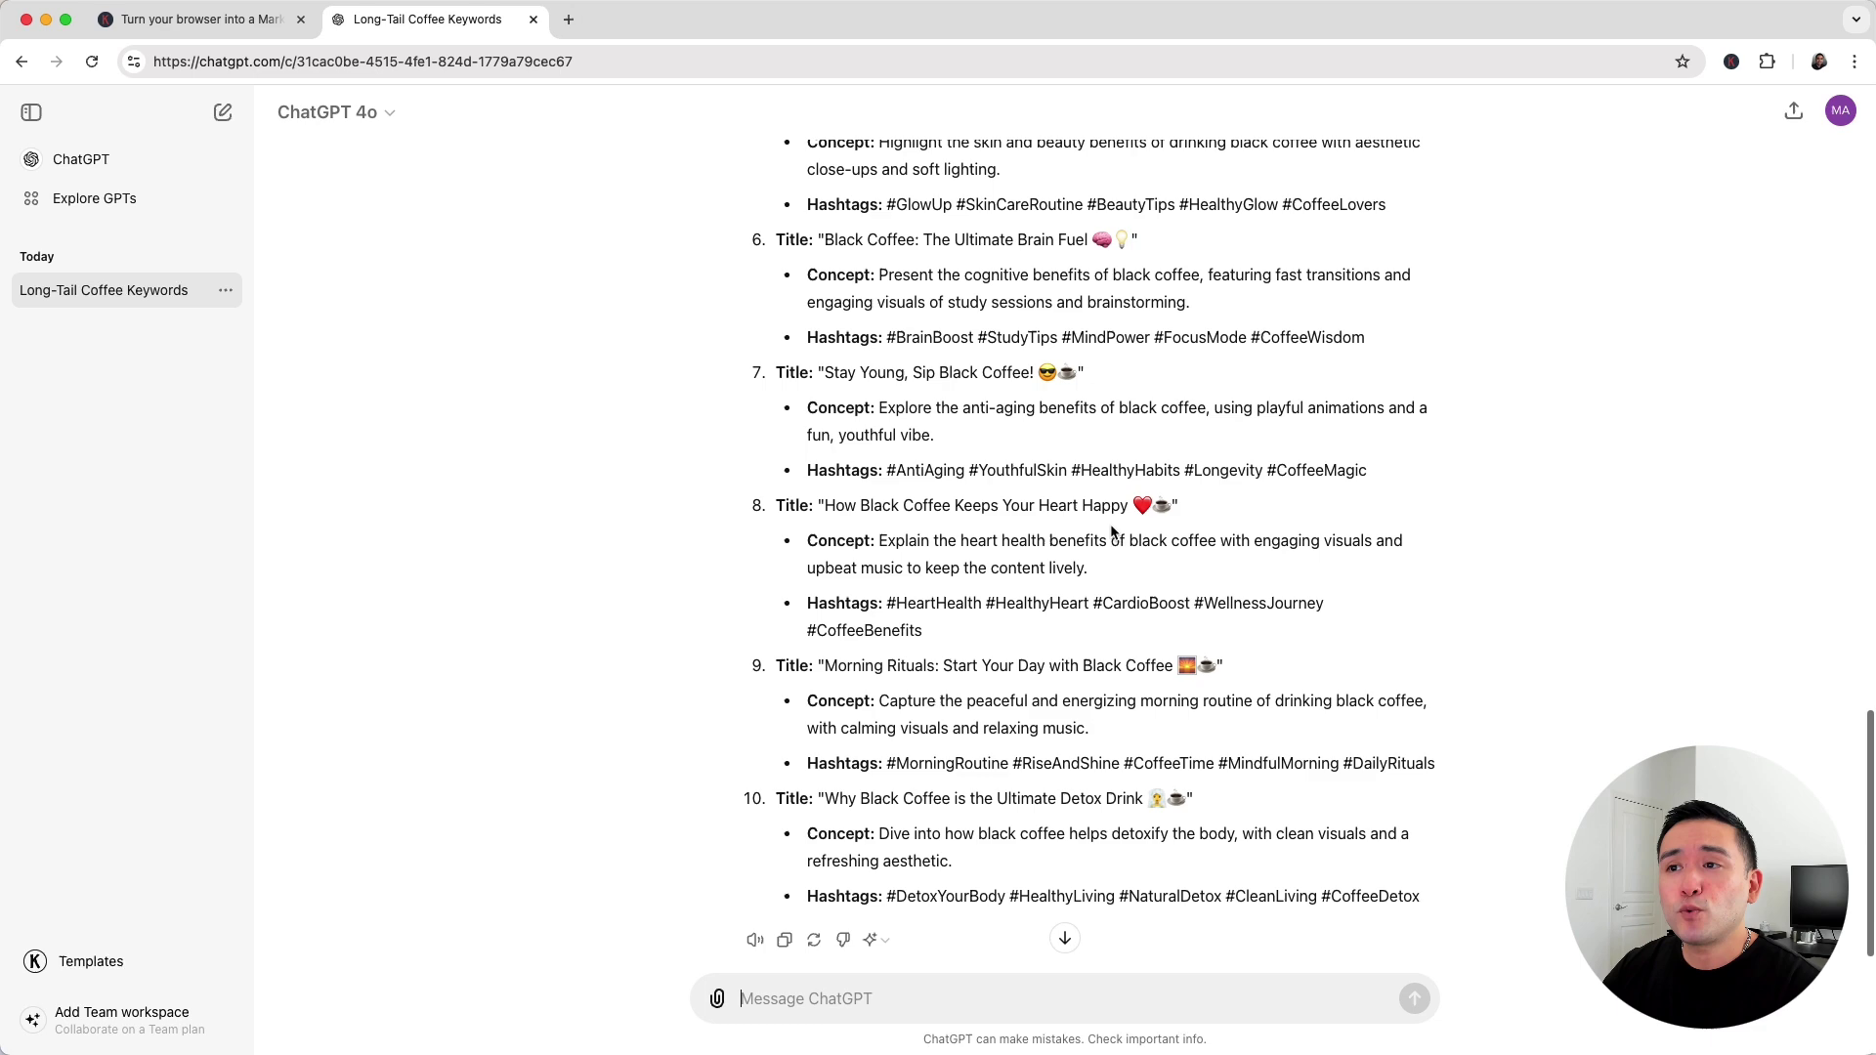
pyautogui.scroll(1, 1110, 525)
pyautogui.scroll(1, 1110, 527)
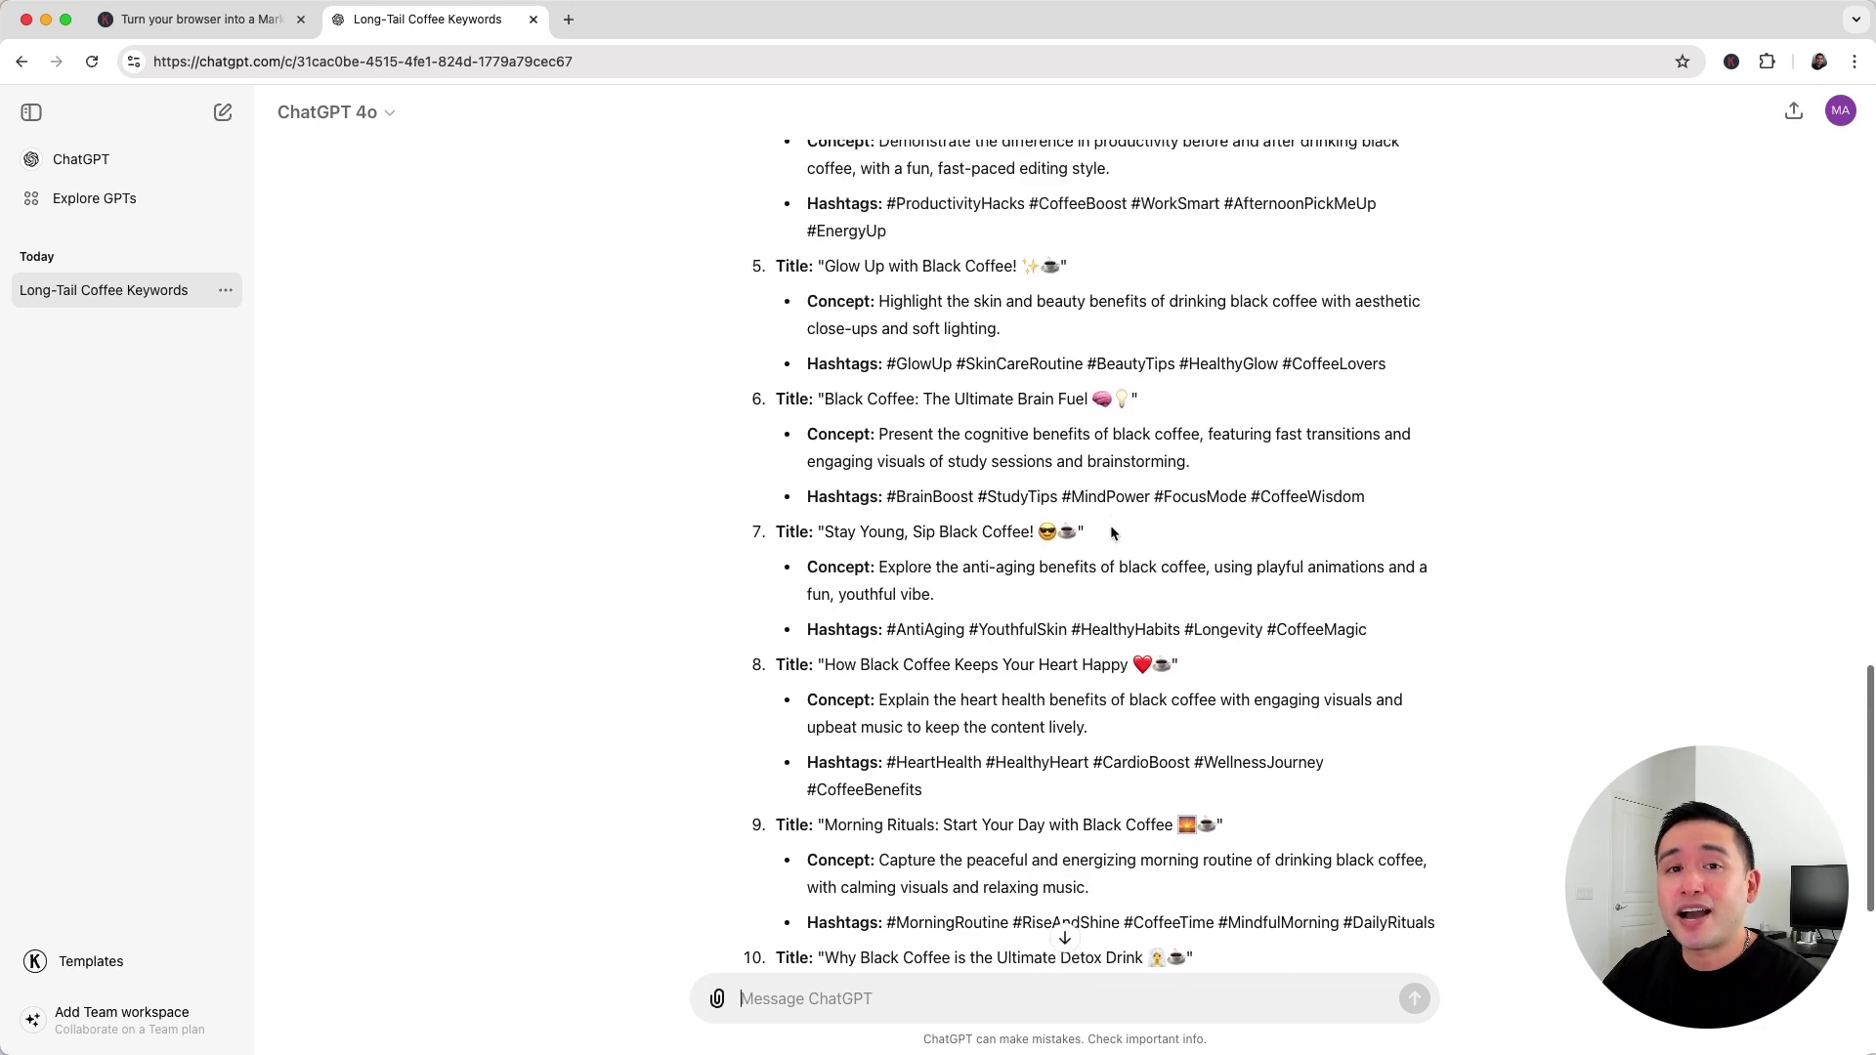
pyautogui.scroll(1, 1110, 526)
pyautogui.scroll(1, 1110, 527)
pyautogui.scroll(2, 1109, 532)
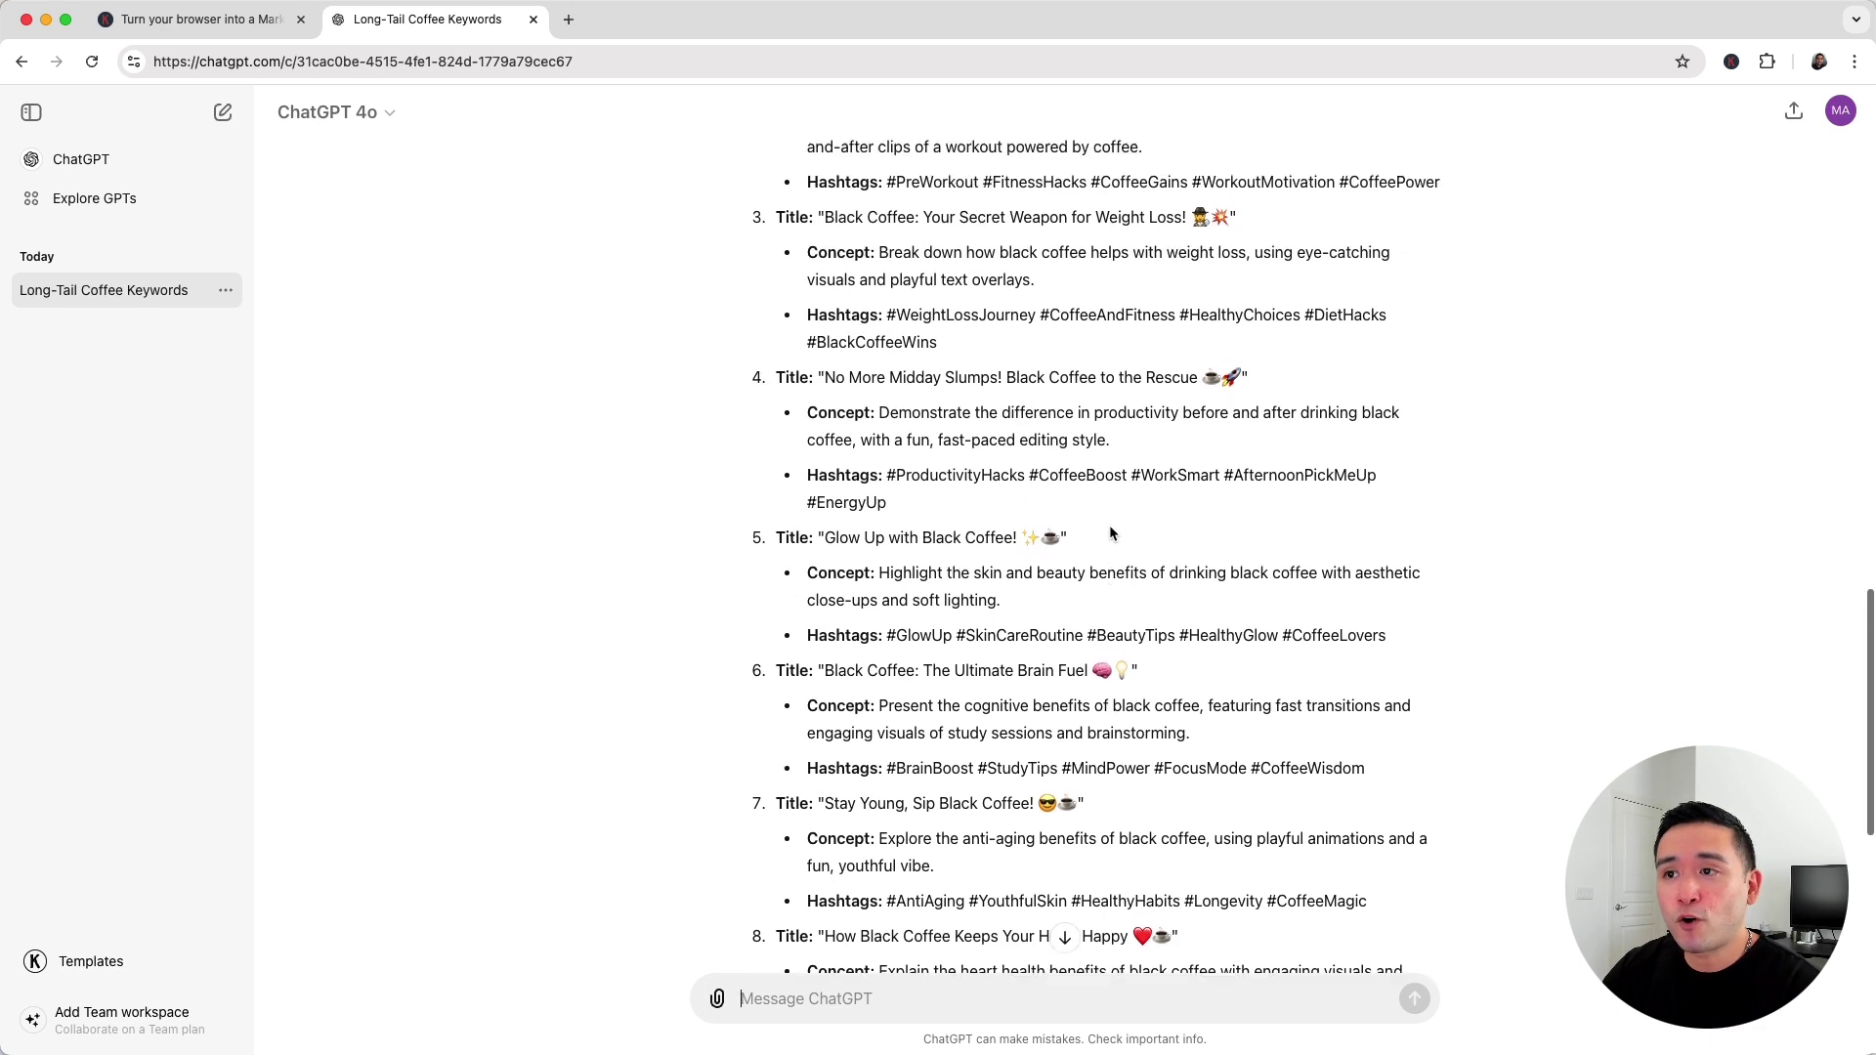
pyautogui.scroll(3, 1110, 534)
pyautogui.scroll(2, 1027, 440)
pyautogui.moveTo(955, 279); pyautogui.dragTo(1130, 423)
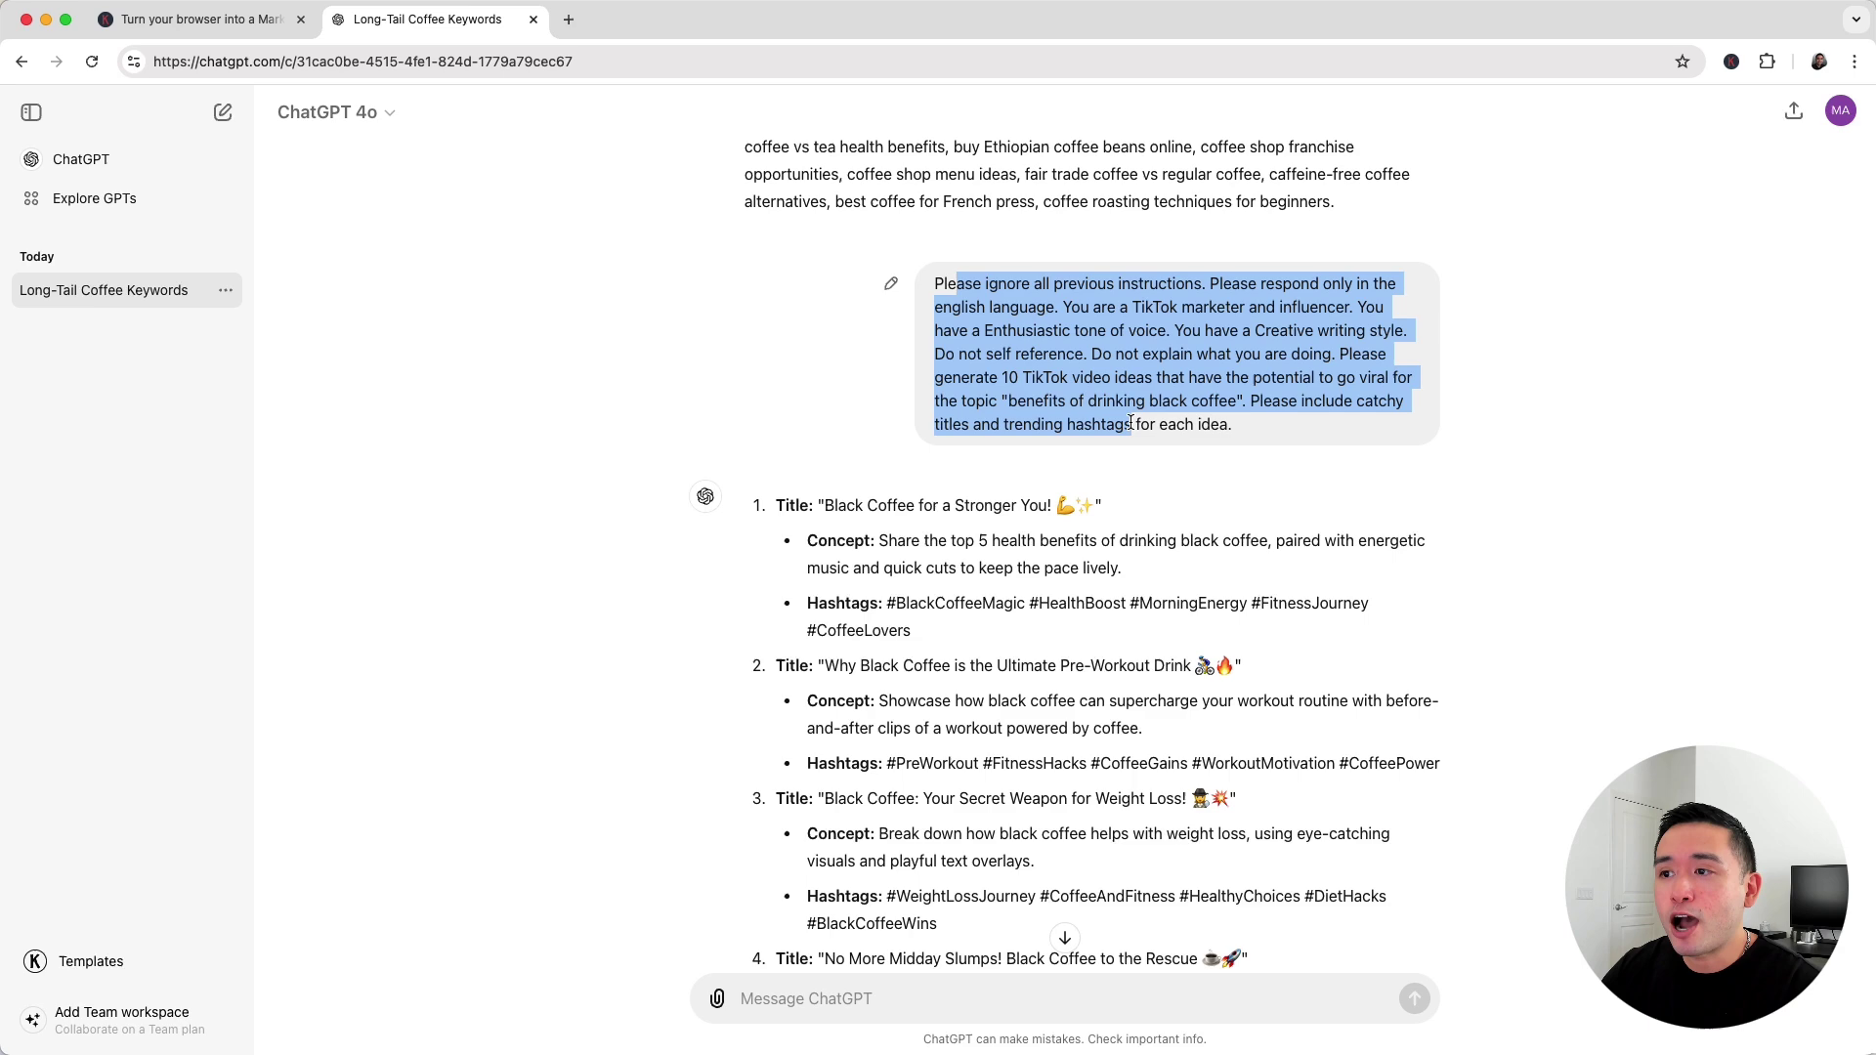
pyautogui.scroll(-1, 929, 536)
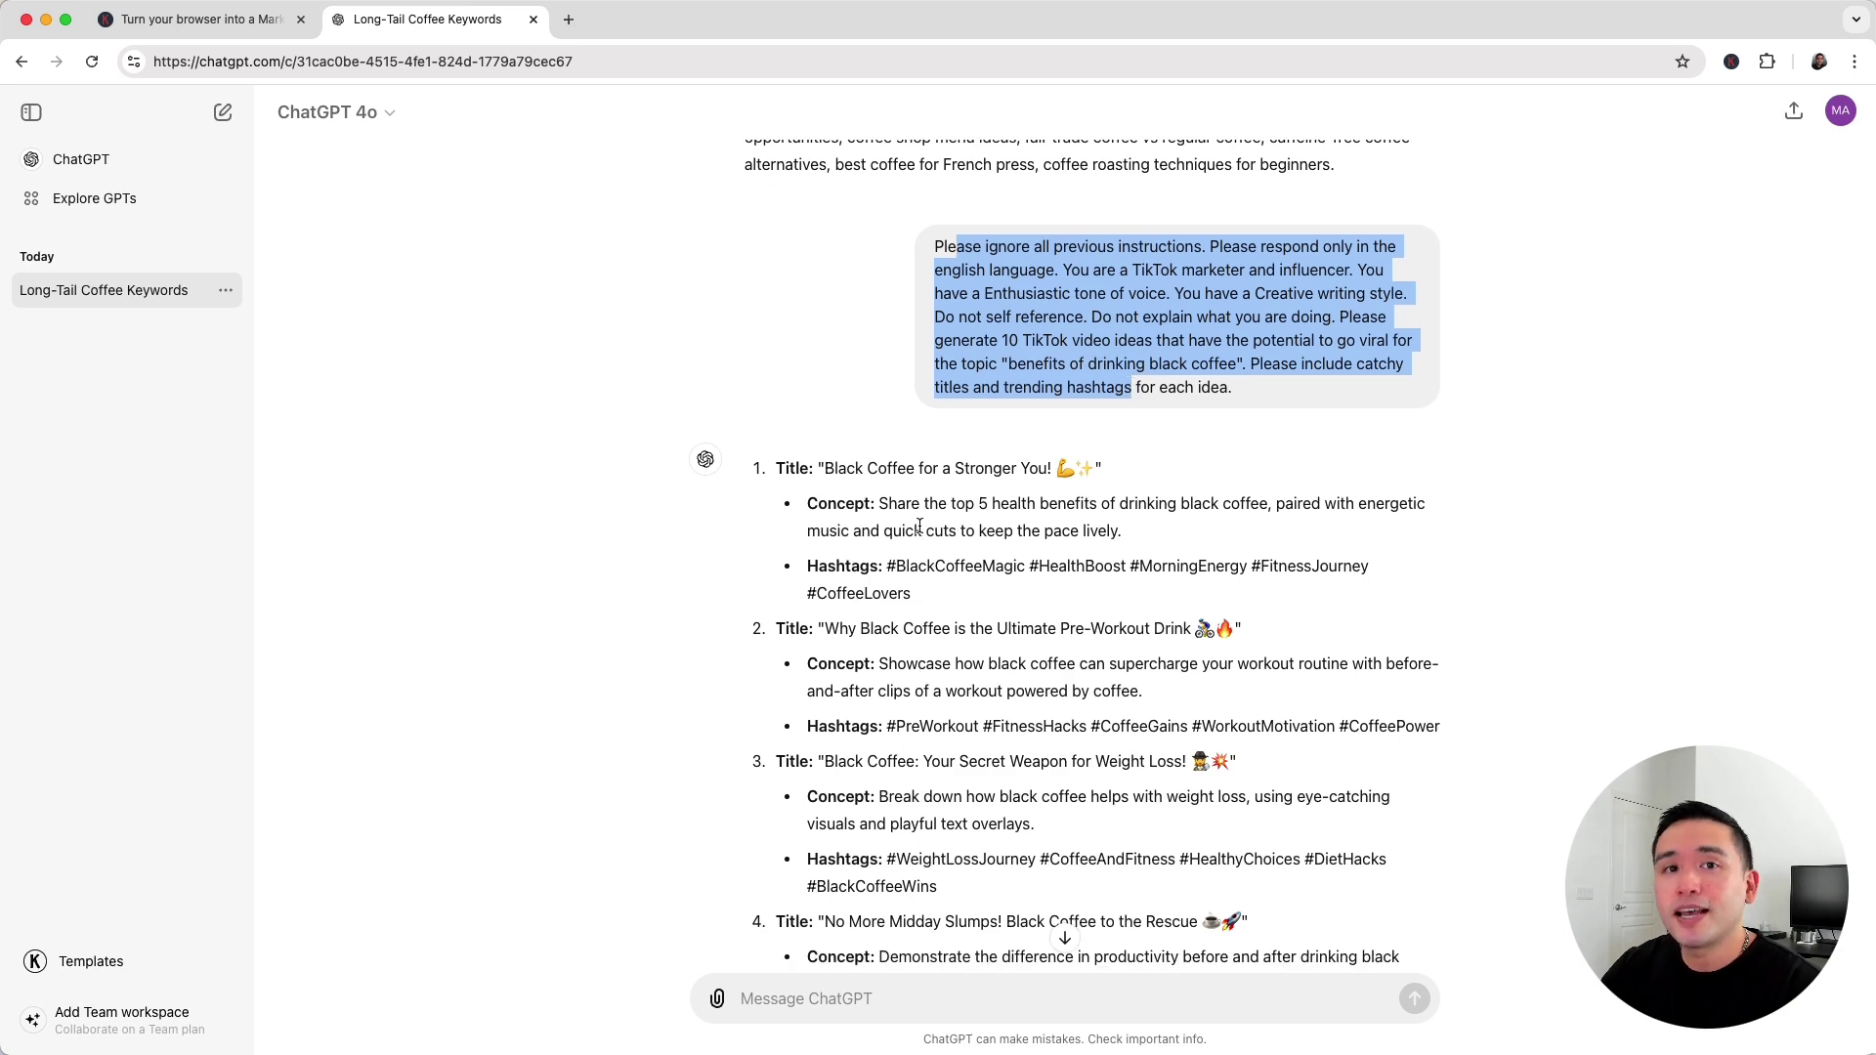
pyautogui.scroll(-2, 850, 495)
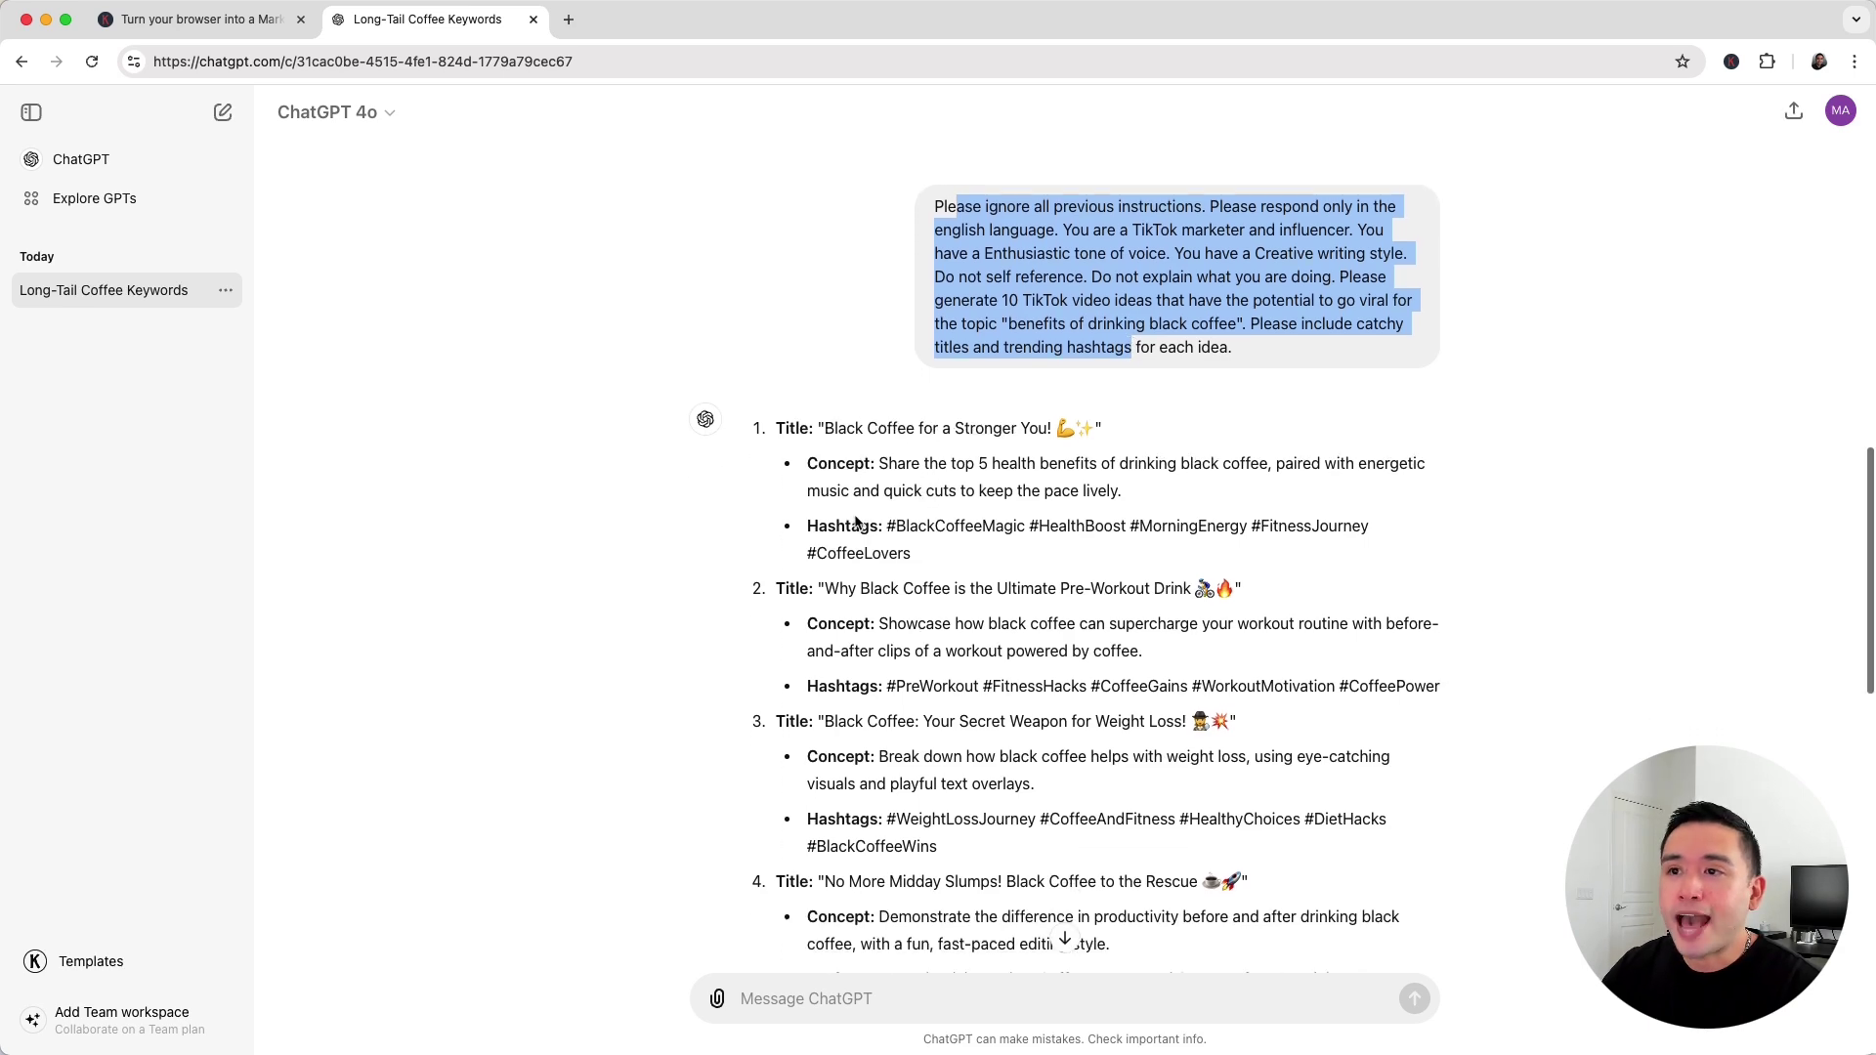
pyautogui.scroll(-3, 814, 434)
pyautogui.scroll(-5, 813, 434)
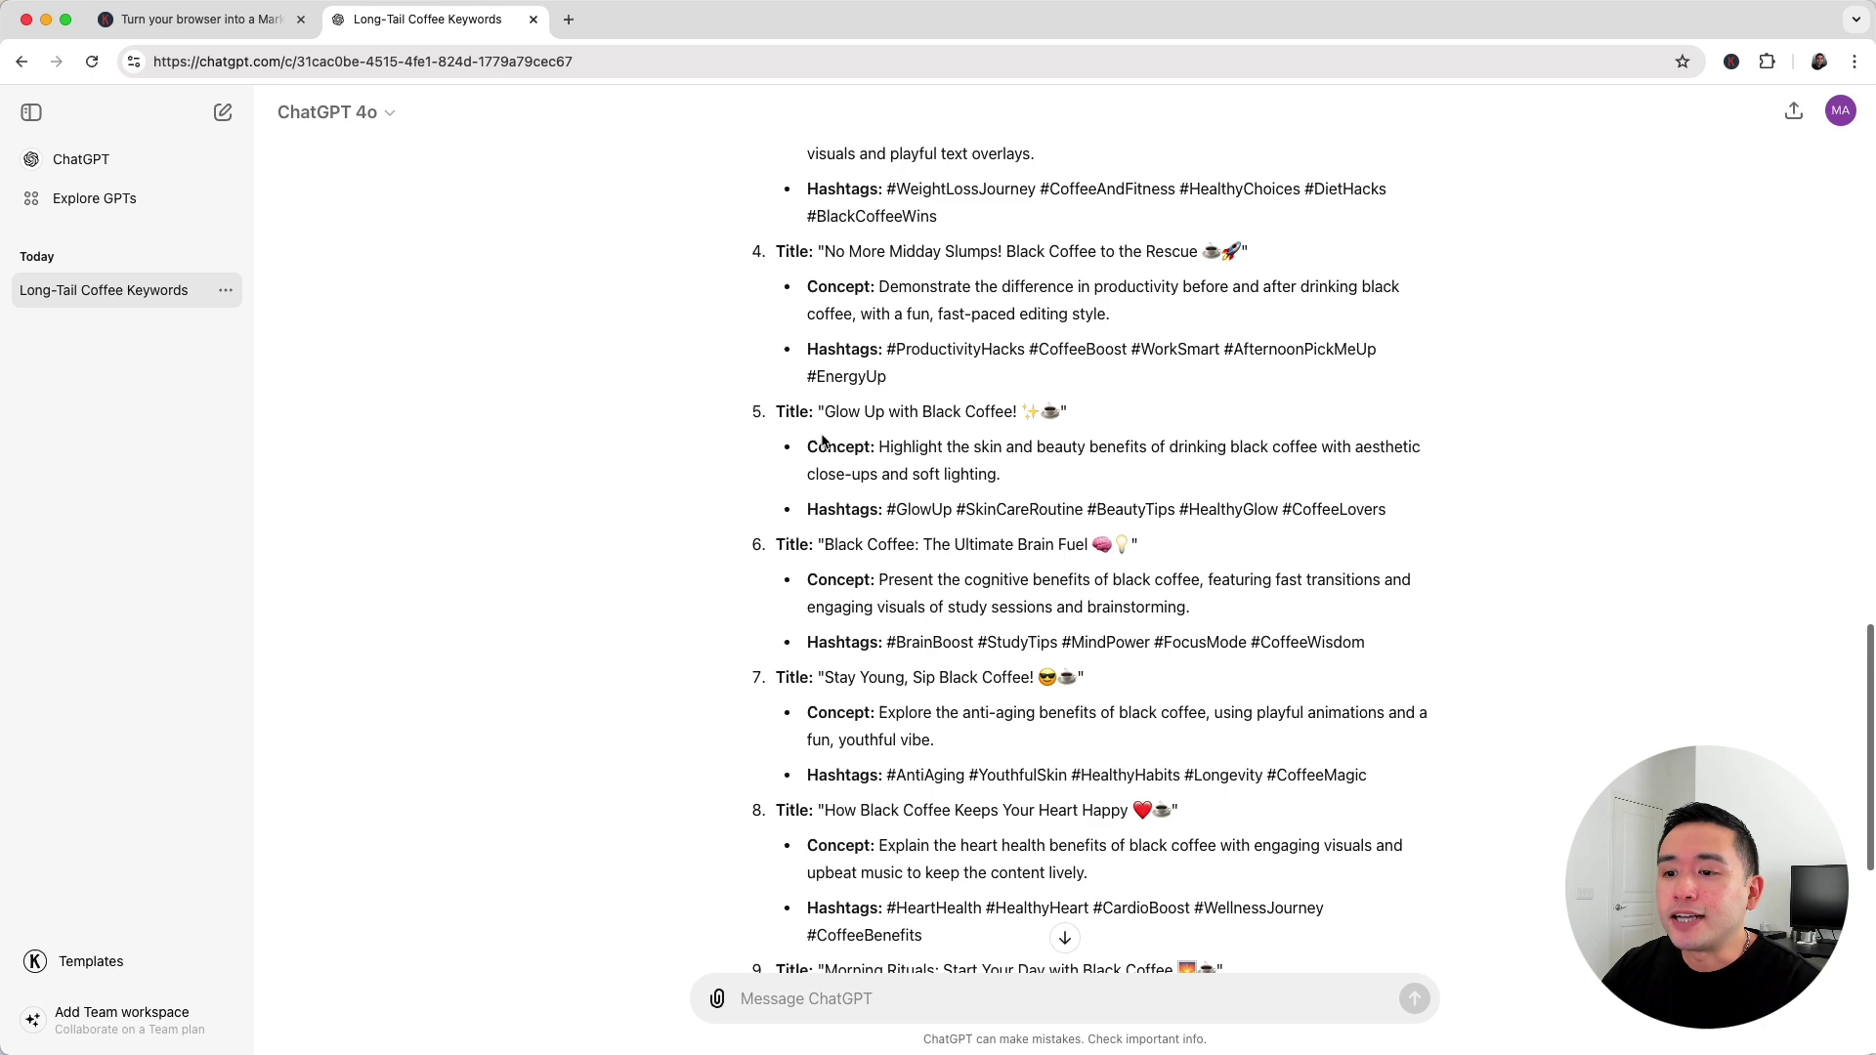
pyautogui.scroll(-3, 821, 437)
pyautogui.scroll(5, 830, 438)
pyautogui.scroll(5, 829, 439)
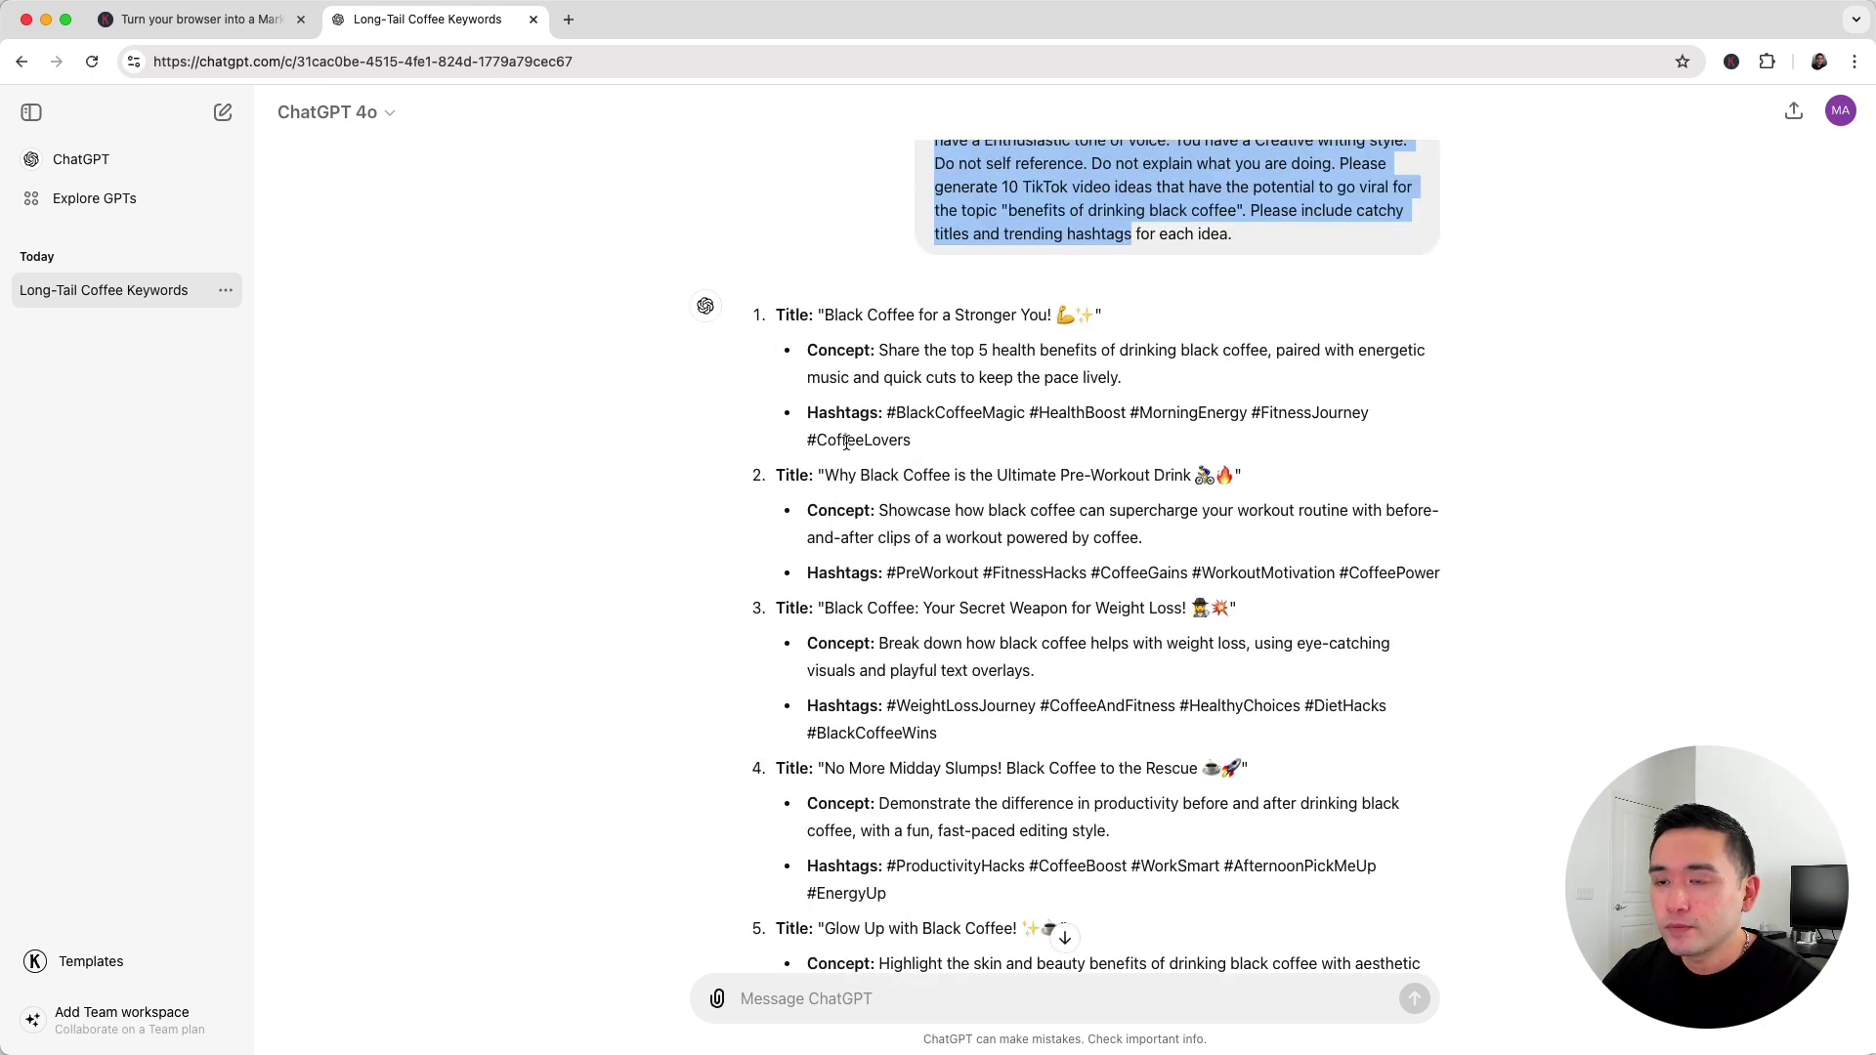
pyautogui.moveTo(782, 311); pyautogui.dragTo(954, 315)
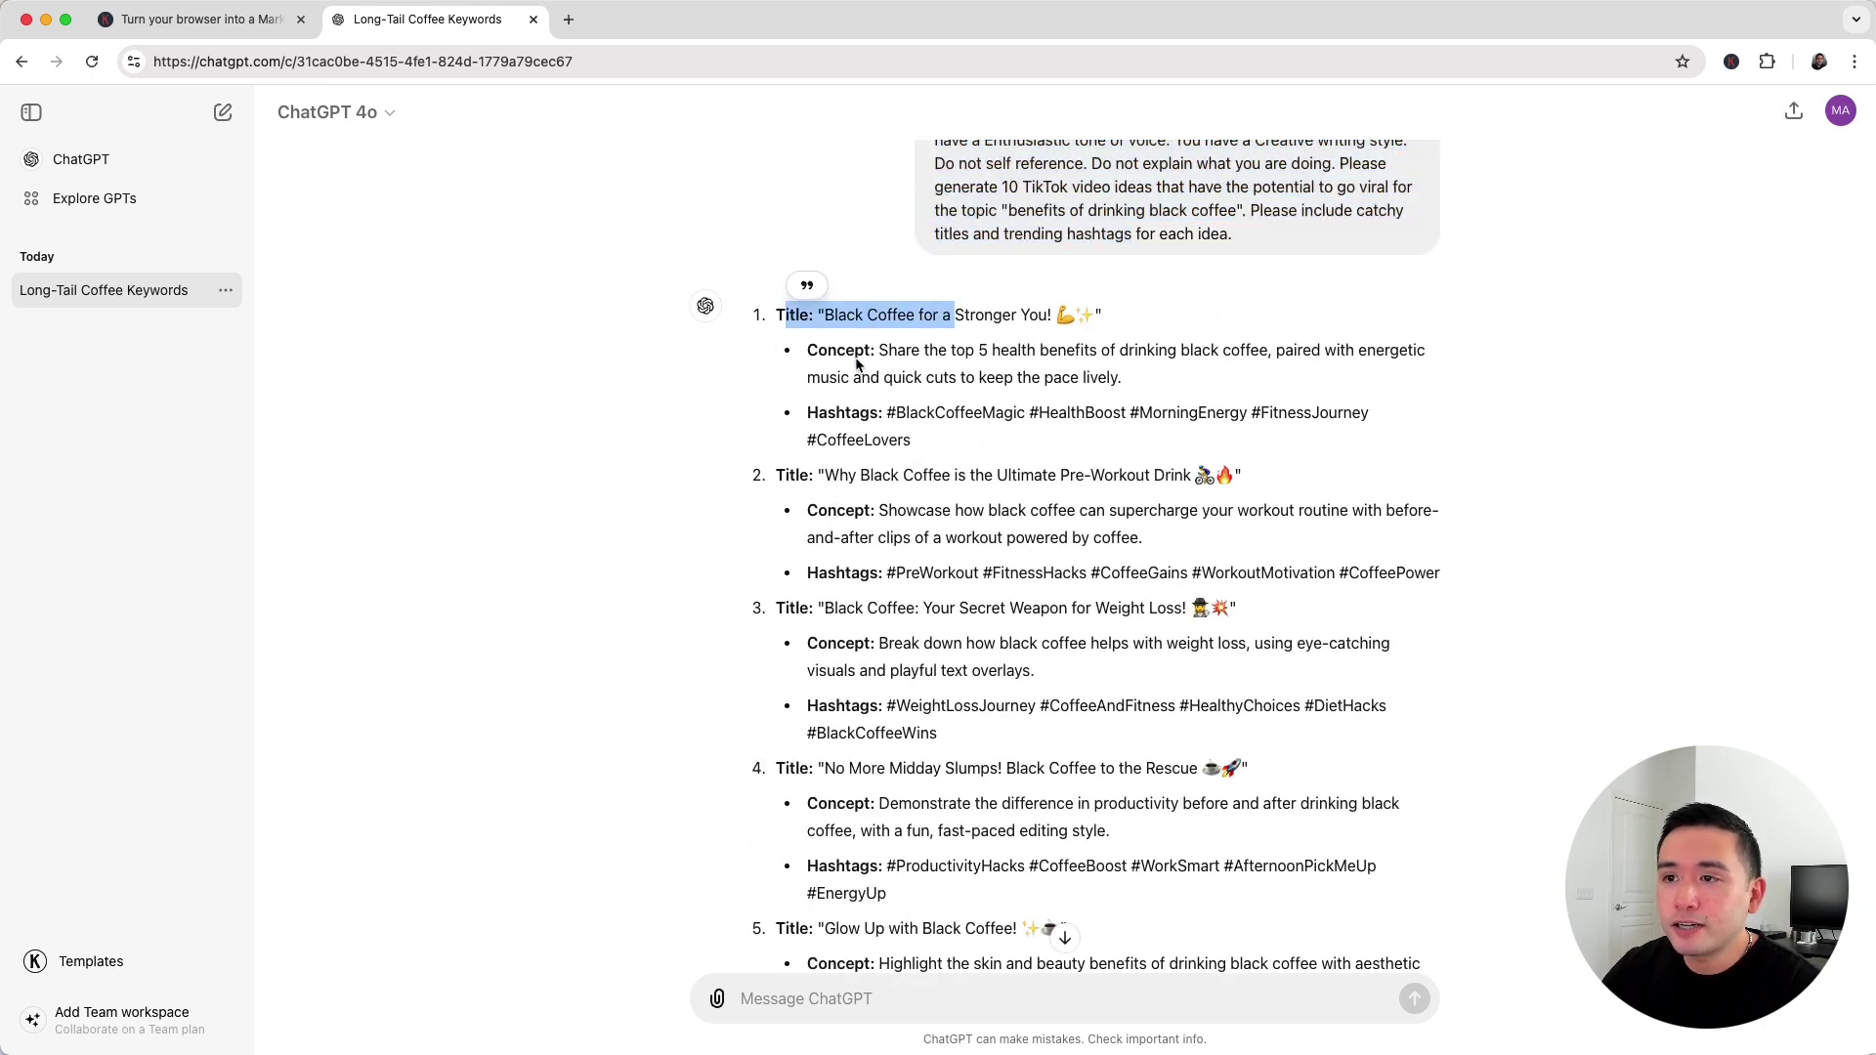
pyautogui.moveTo(828, 352); pyautogui.dragTo(965, 367)
pyautogui.moveTo(818, 414); pyautogui.dragTo(949, 427)
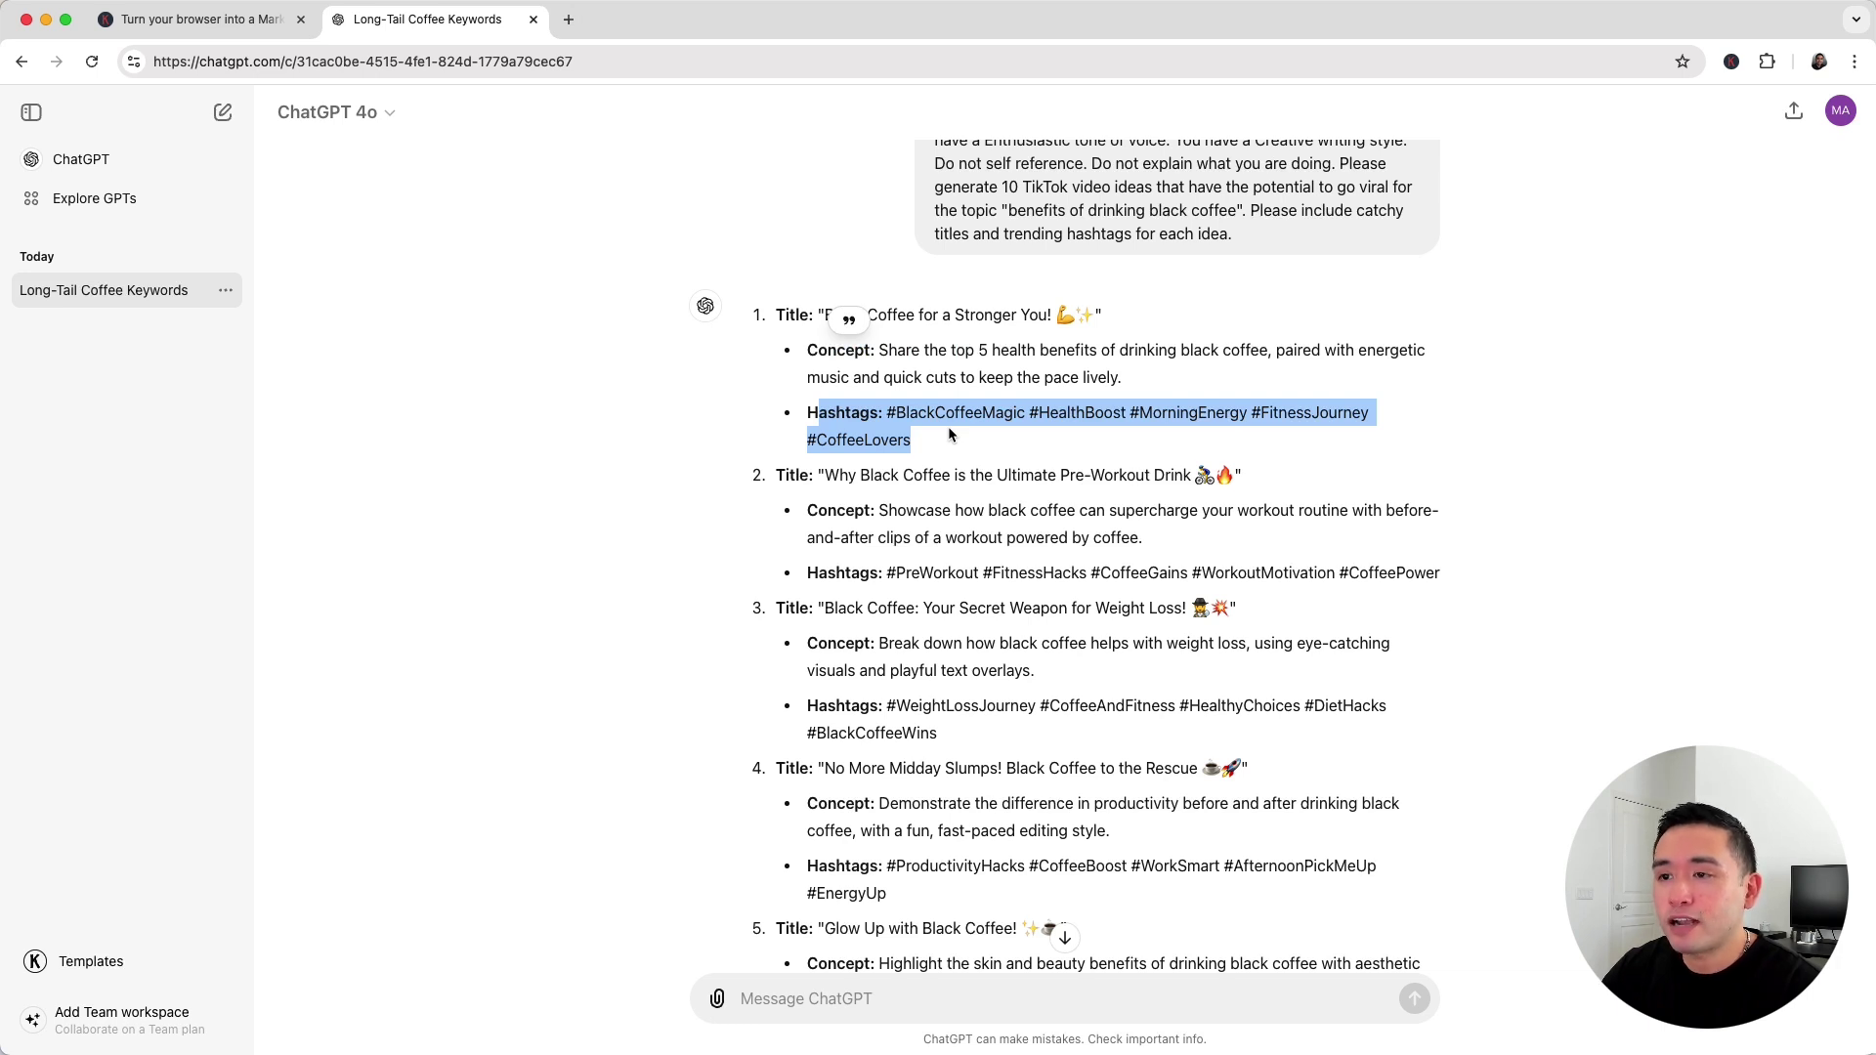
pyautogui.click(946, 434)
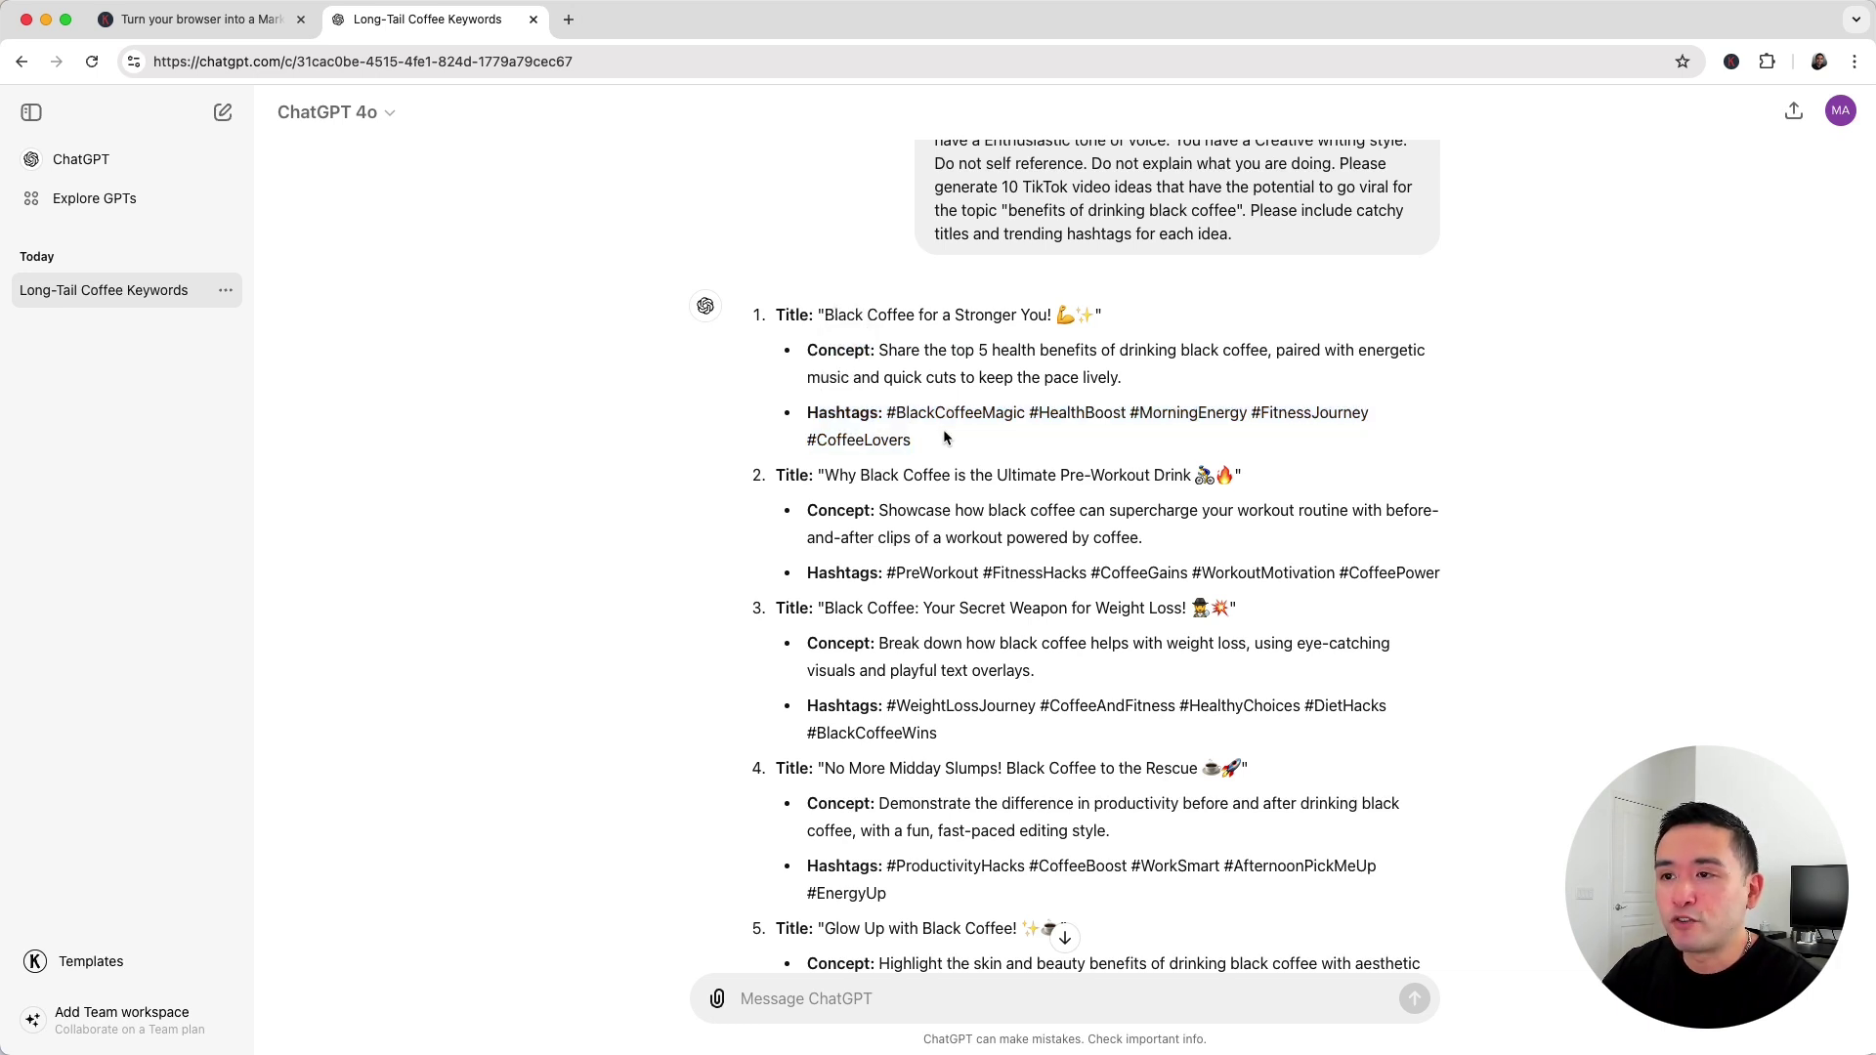
pyautogui.moveTo(821, 317); pyautogui.dragTo(1050, 317)
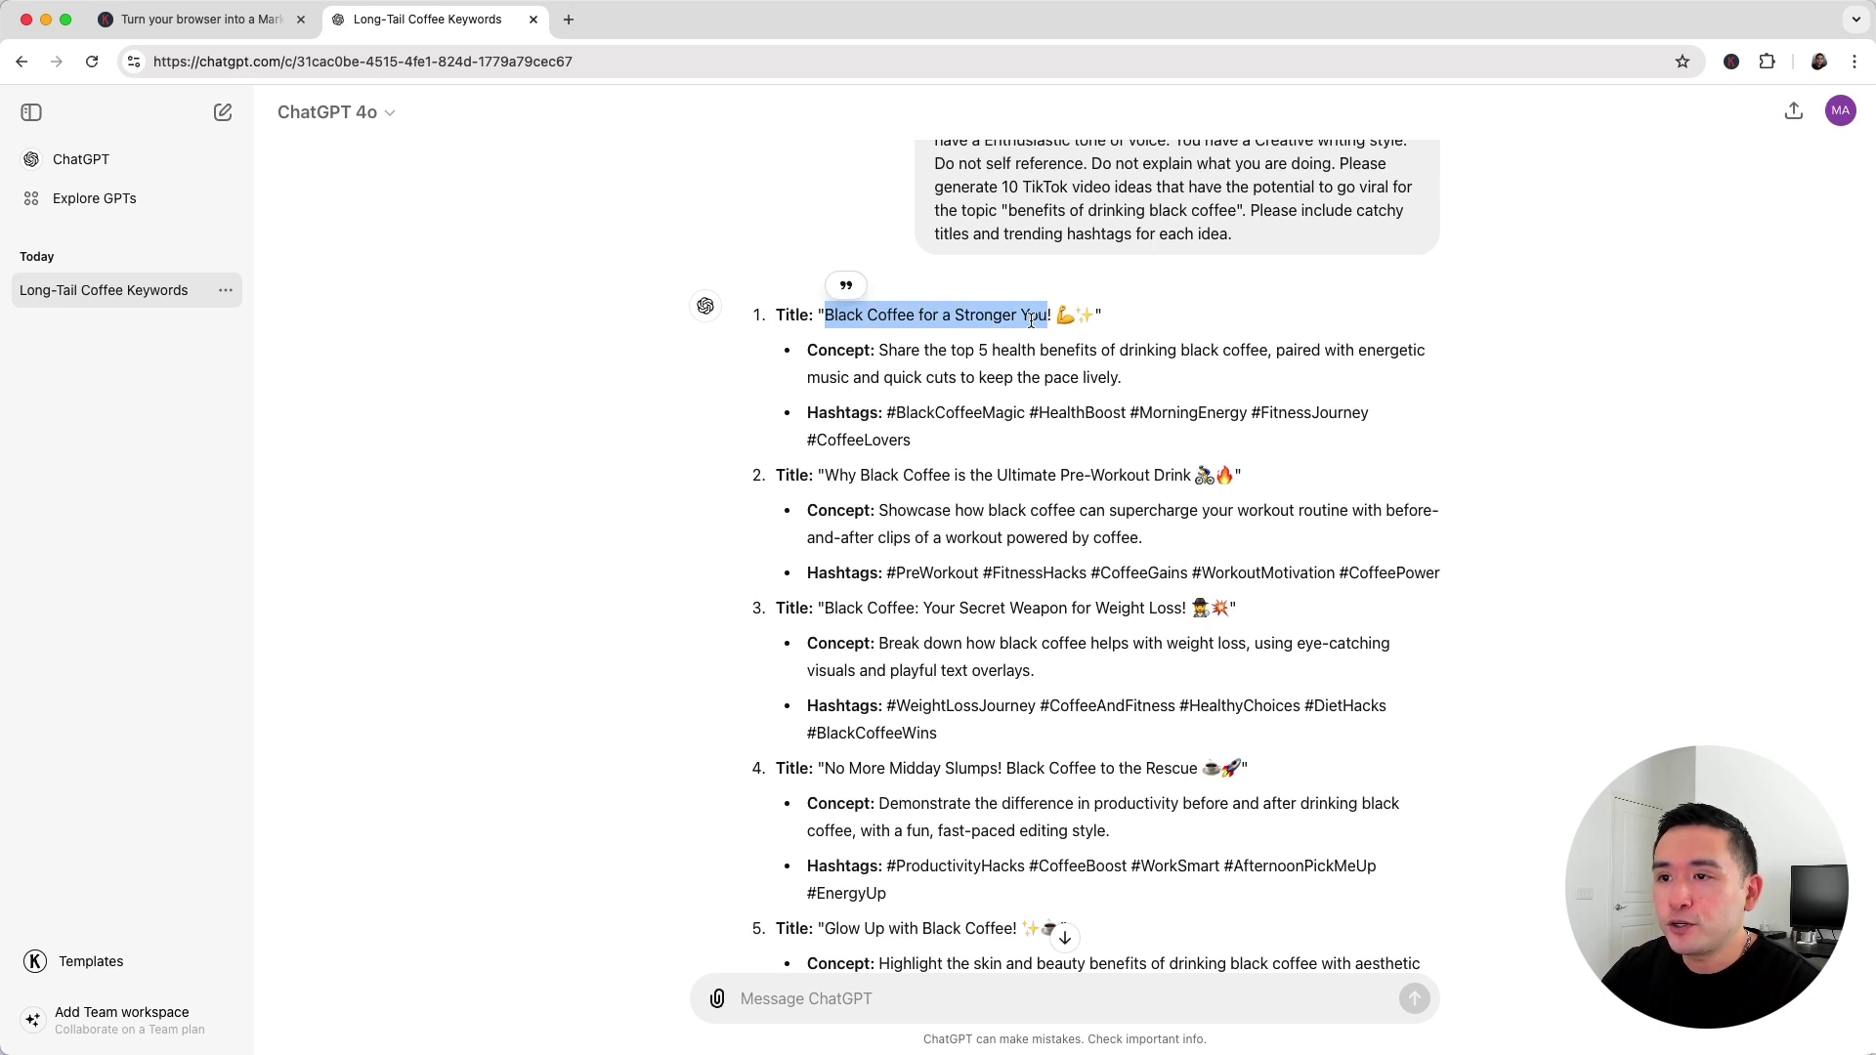
pyautogui.moveTo(880, 351); pyautogui.dragTo(1114, 349)
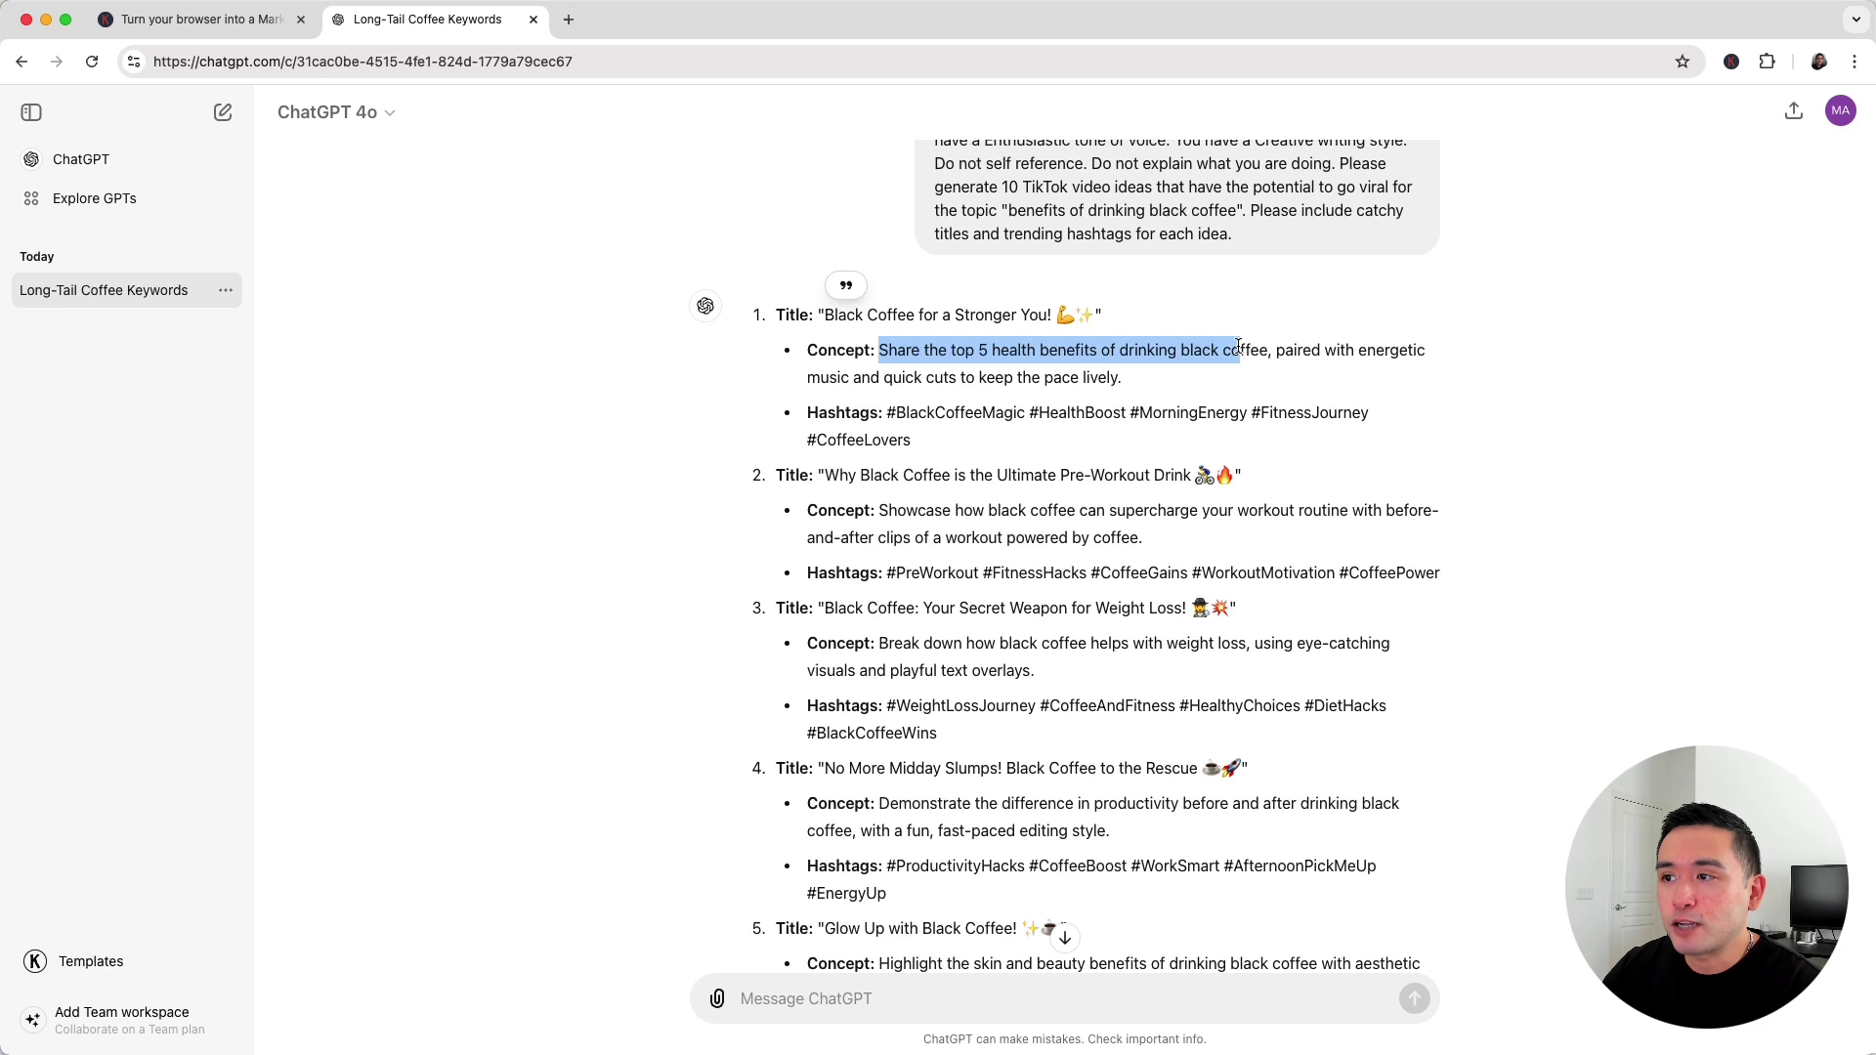
pyautogui.moveTo(1114, 351)
pyautogui.mouseDown()
pyautogui.moveTo(1389, 343)
pyautogui.moveTo(1225, 368)
pyautogui.mouseUp()
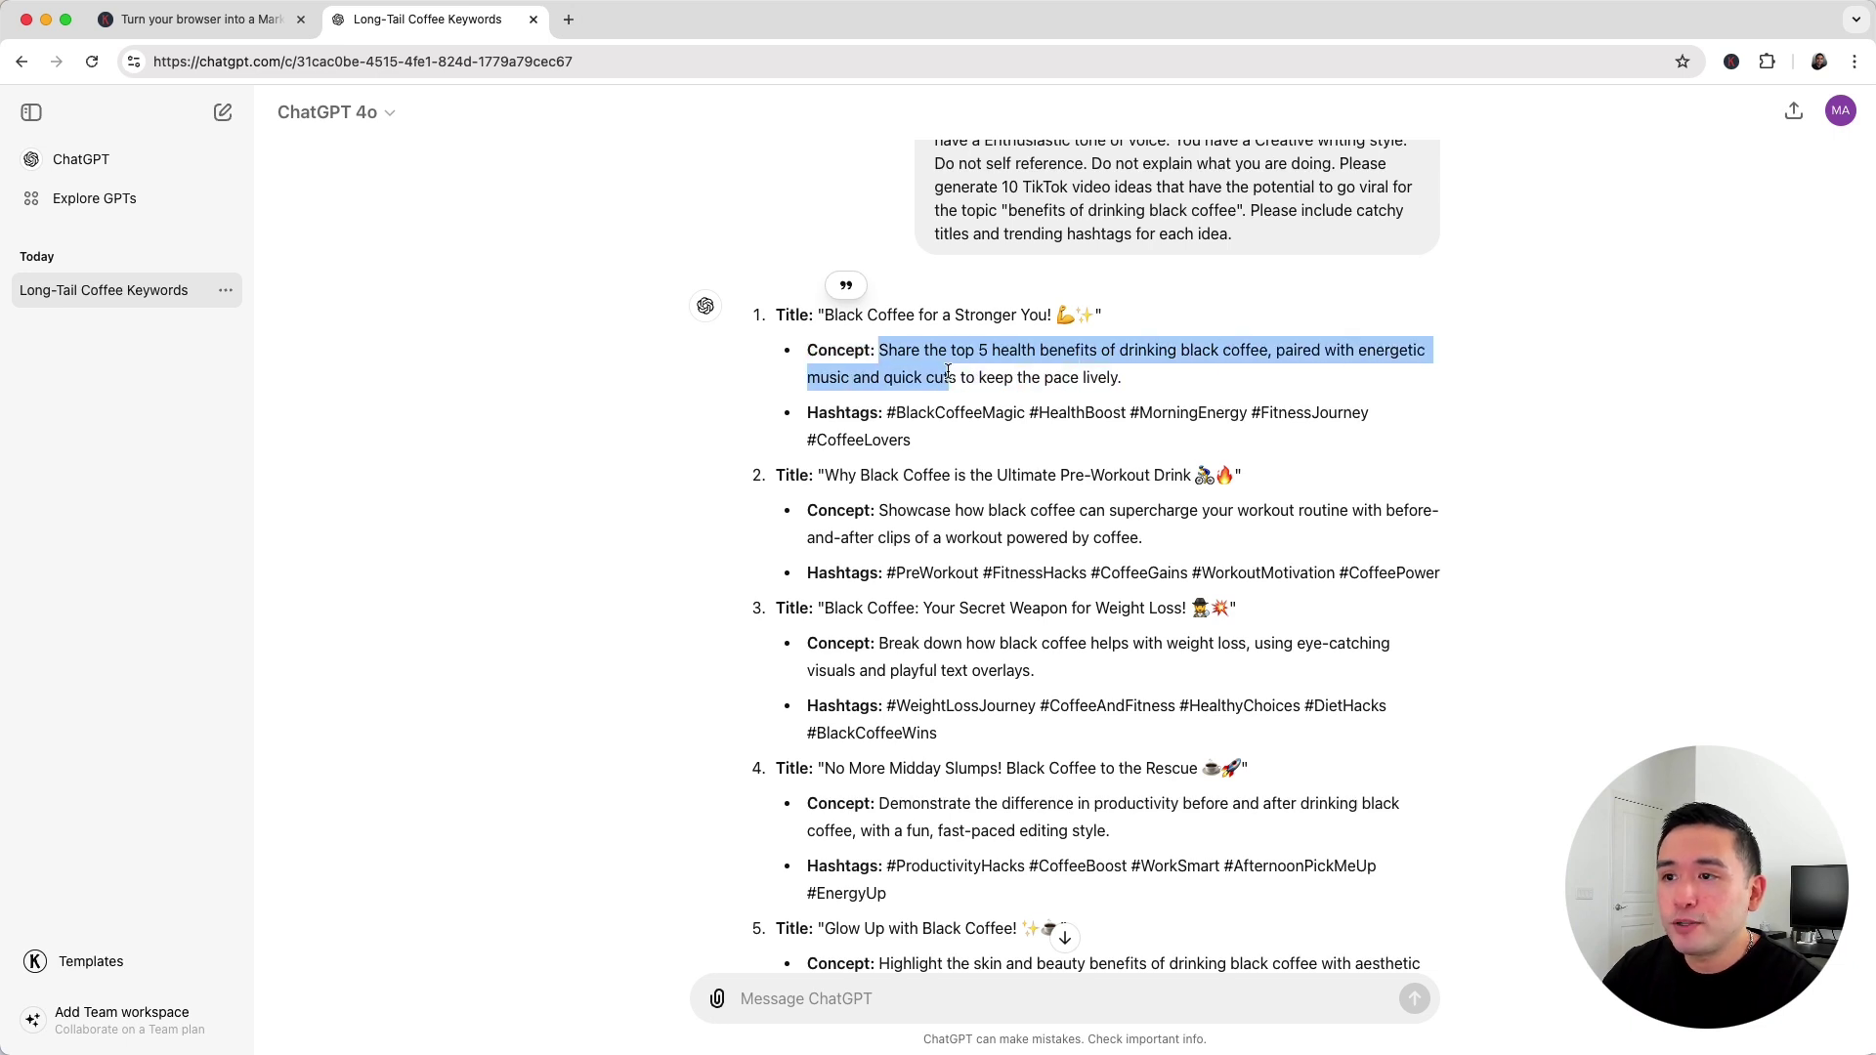
pyautogui.moveTo(948, 372); pyautogui.dragTo(1107, 381)
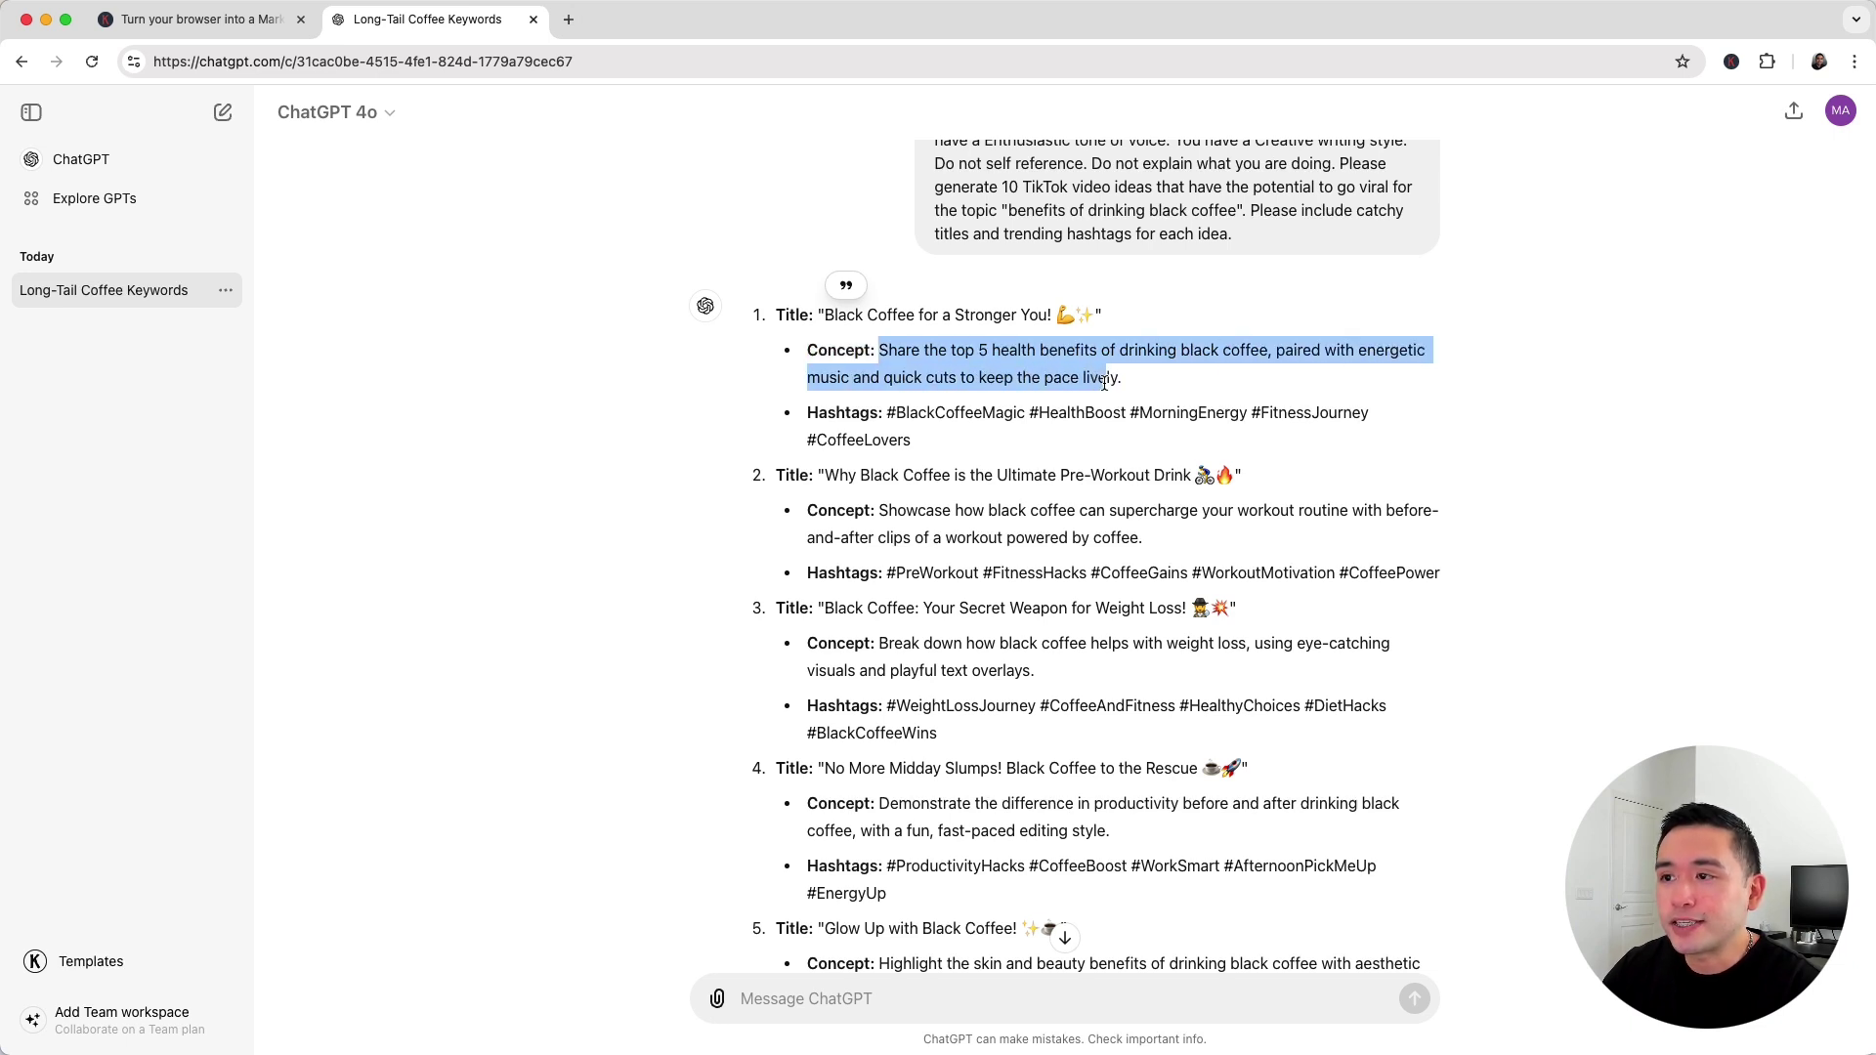
pyautogui.moveTo(887, 411); pyautogui.dragTo(908, 440)
pyautogui.scroll(-1, 907, 444)
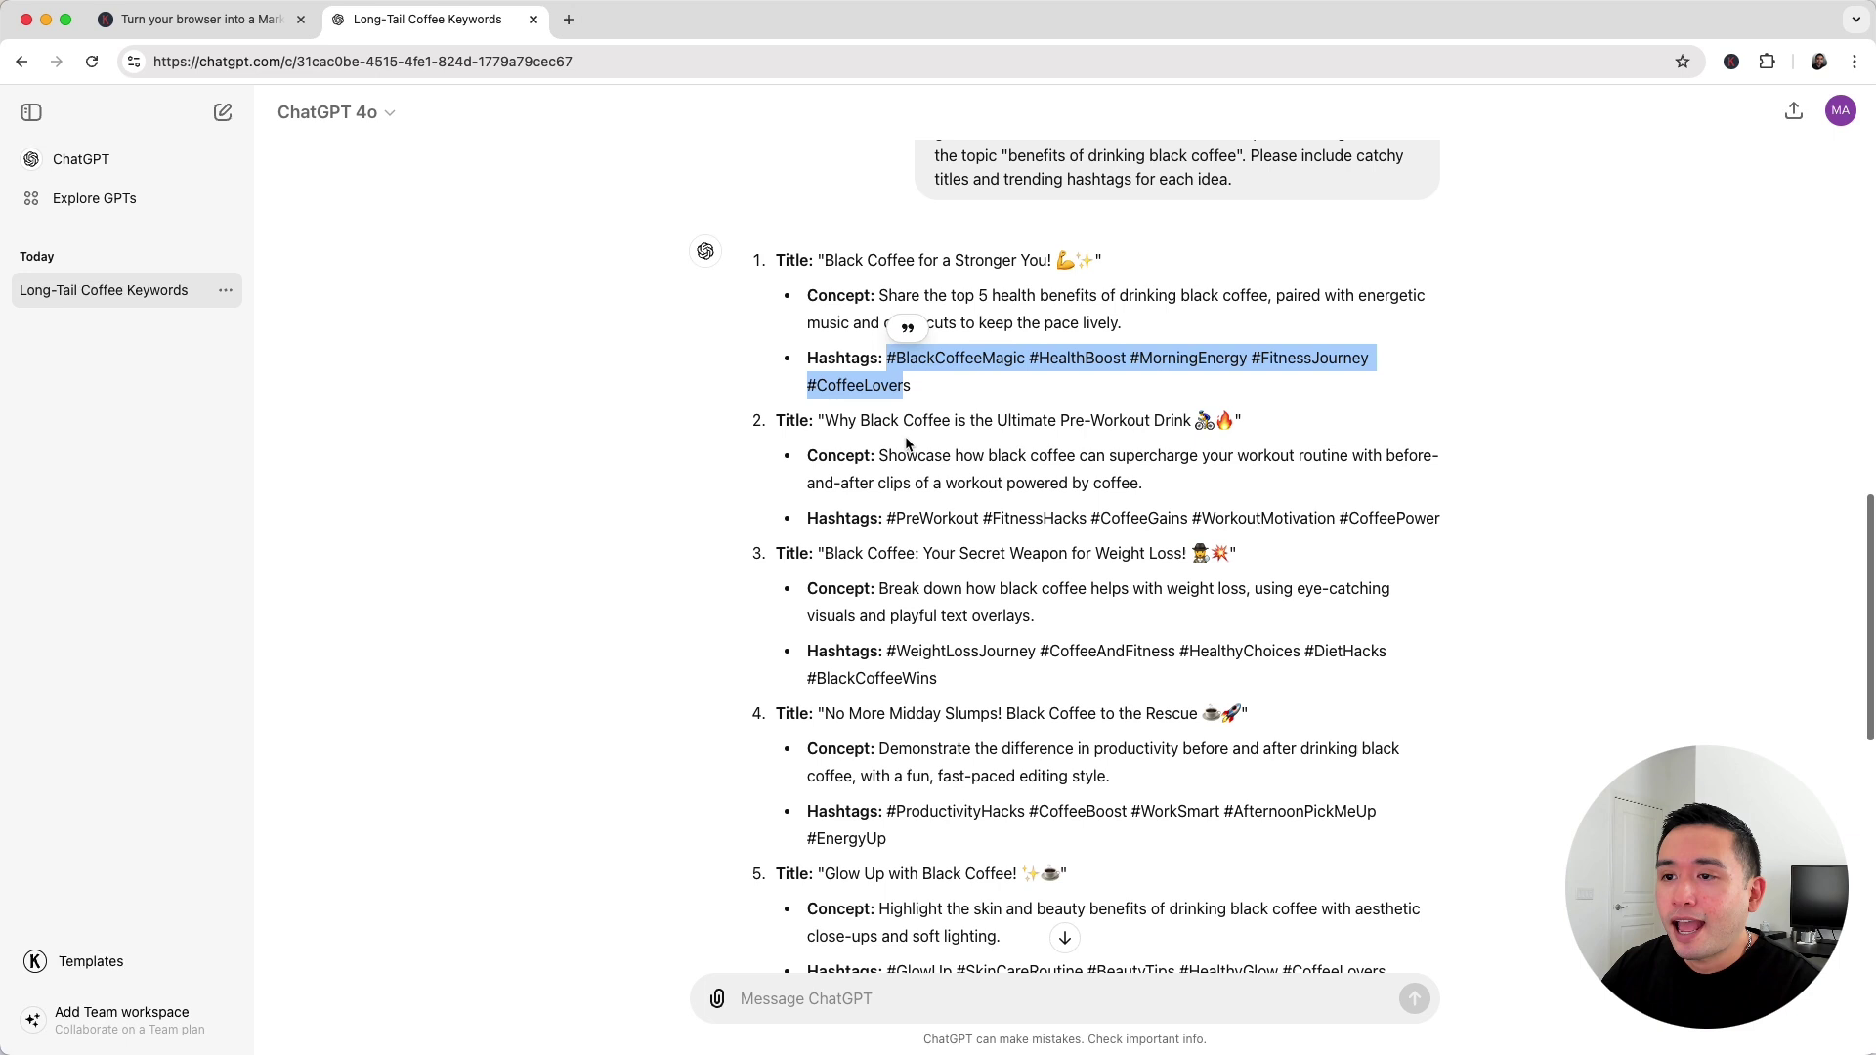
pyautogui.scroll(-1, 907, 445)
pyautogui.moveTo(825, 375); pyautogui.dragTo(1195, 373)
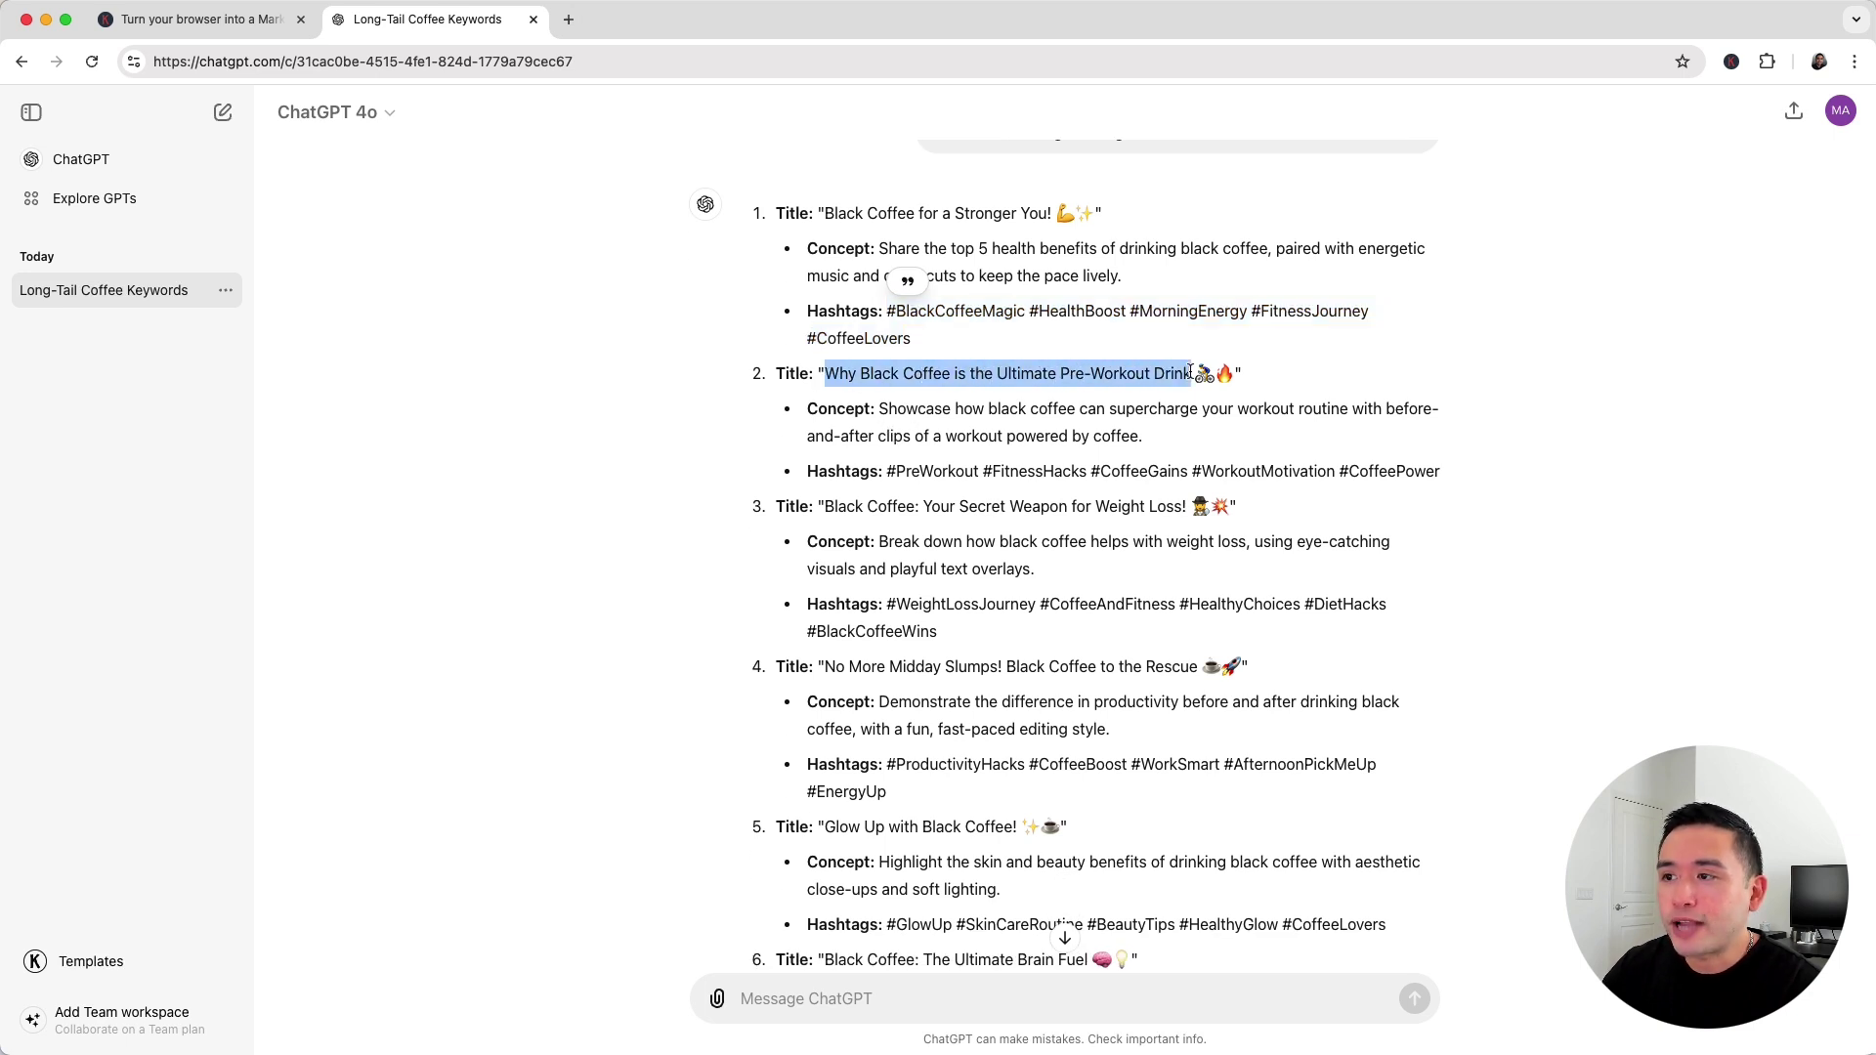
pyautogui.moveTo(829, 409); pyautogui.dragTo(898, 408)
pyautogui.moveTo(837, 470); pyautogui.dragTo(921, 471)
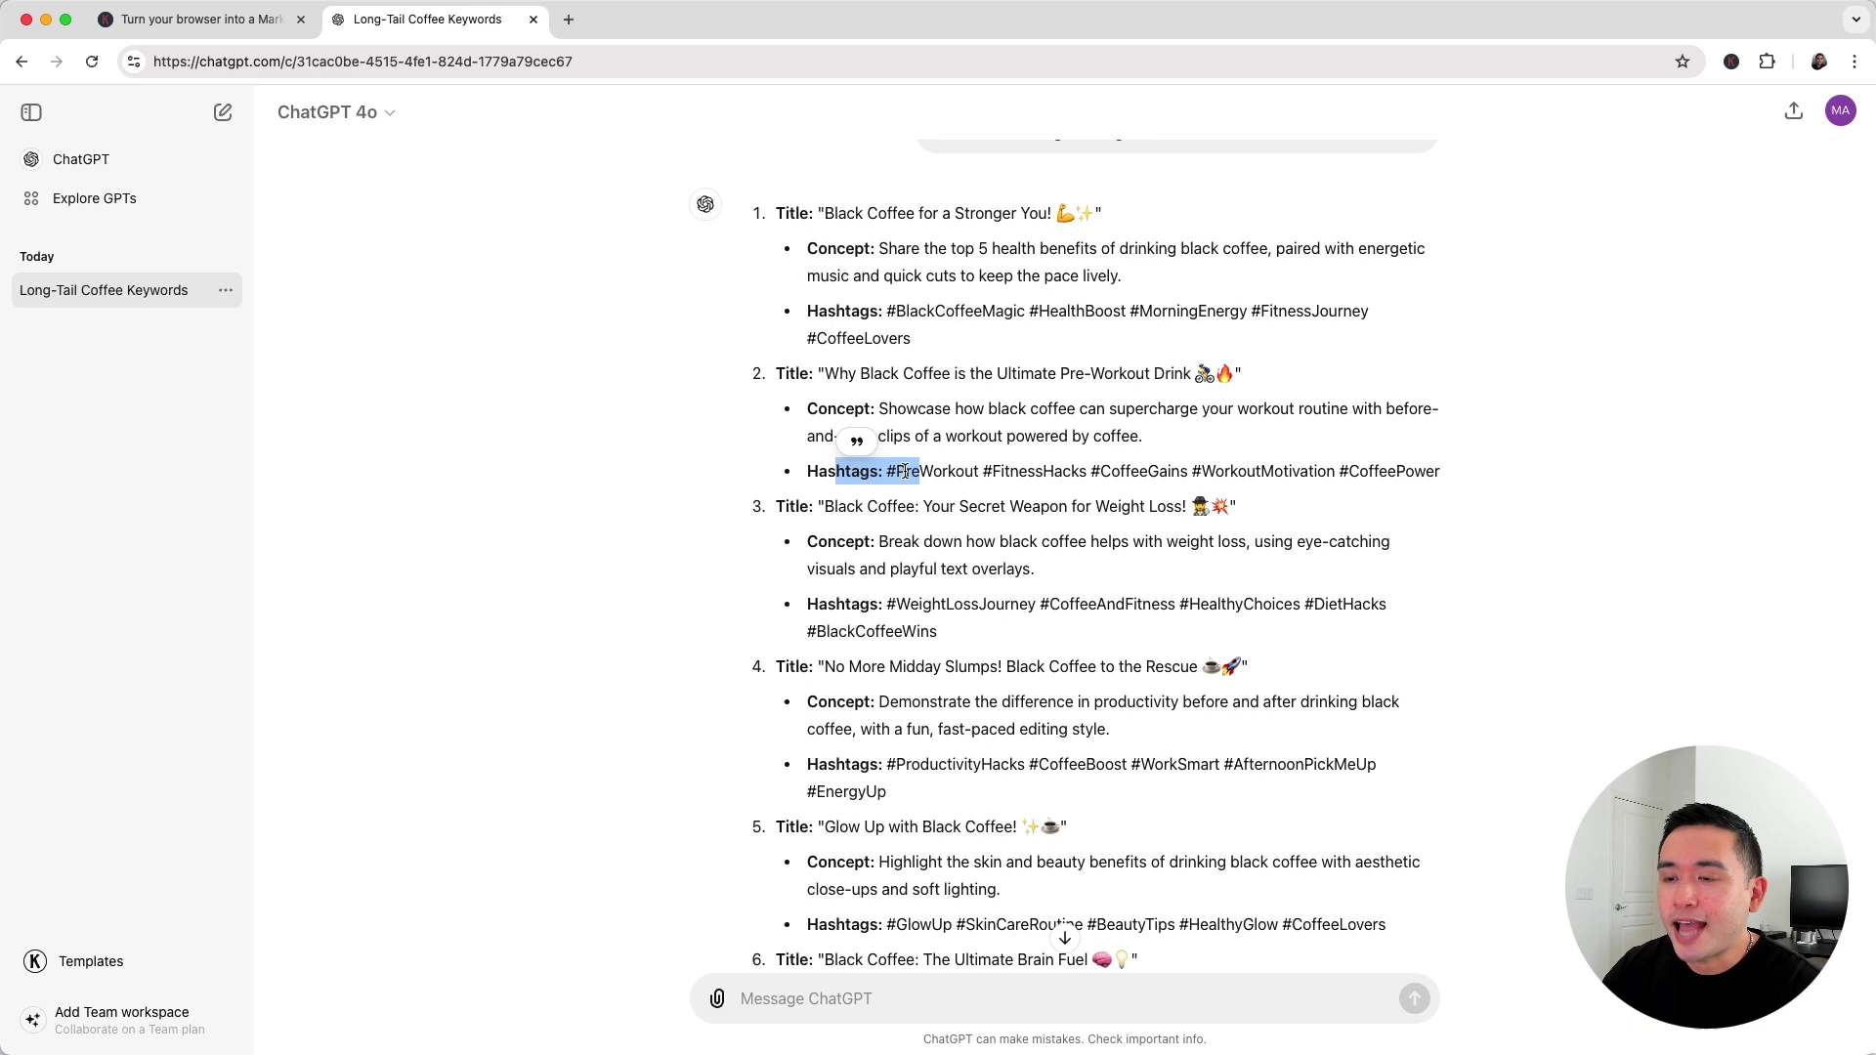
pyautogui.scroll(-2, 880, 472)
pyautogui.scroll(-5, 880, 472)
pyautogui.scroll(-4, 872, 558)
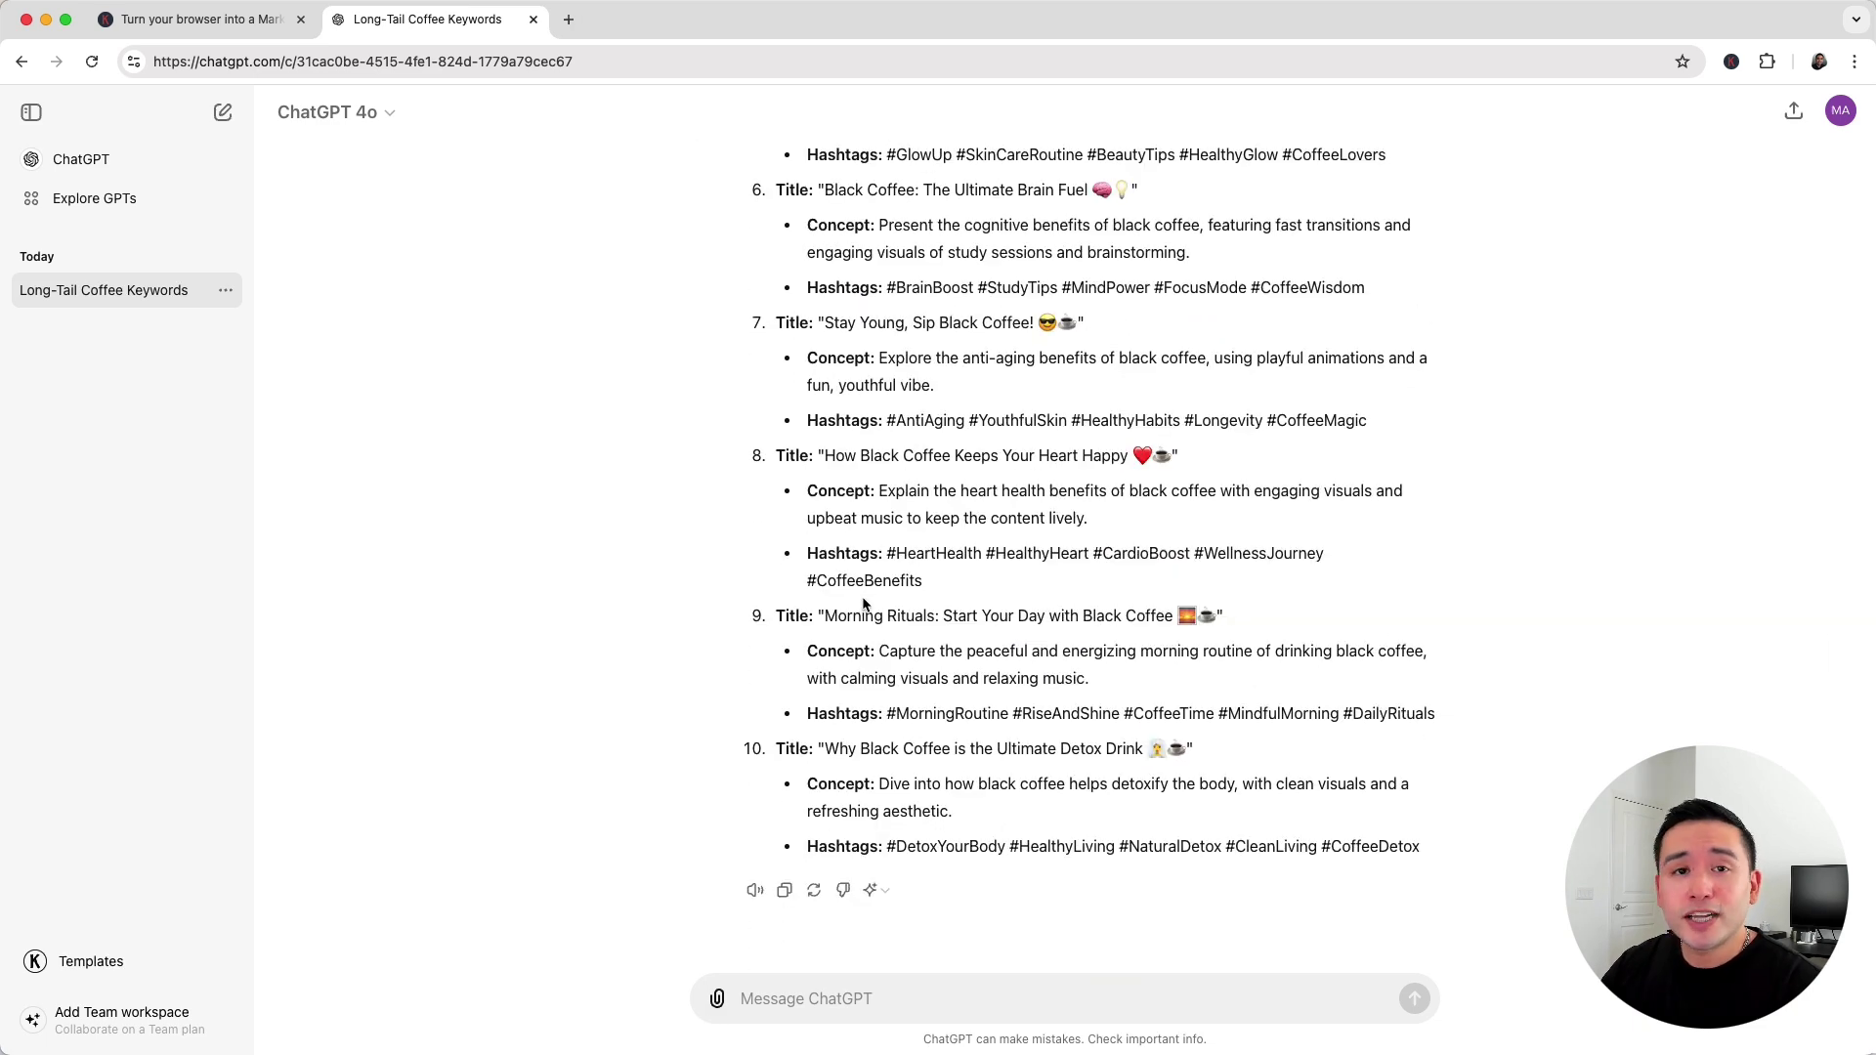
pyautogui.scroll(2, 865, 601)
pyautogui.scroll(2, 865, 601)
pyautogui.scroll(1, 866, 600)
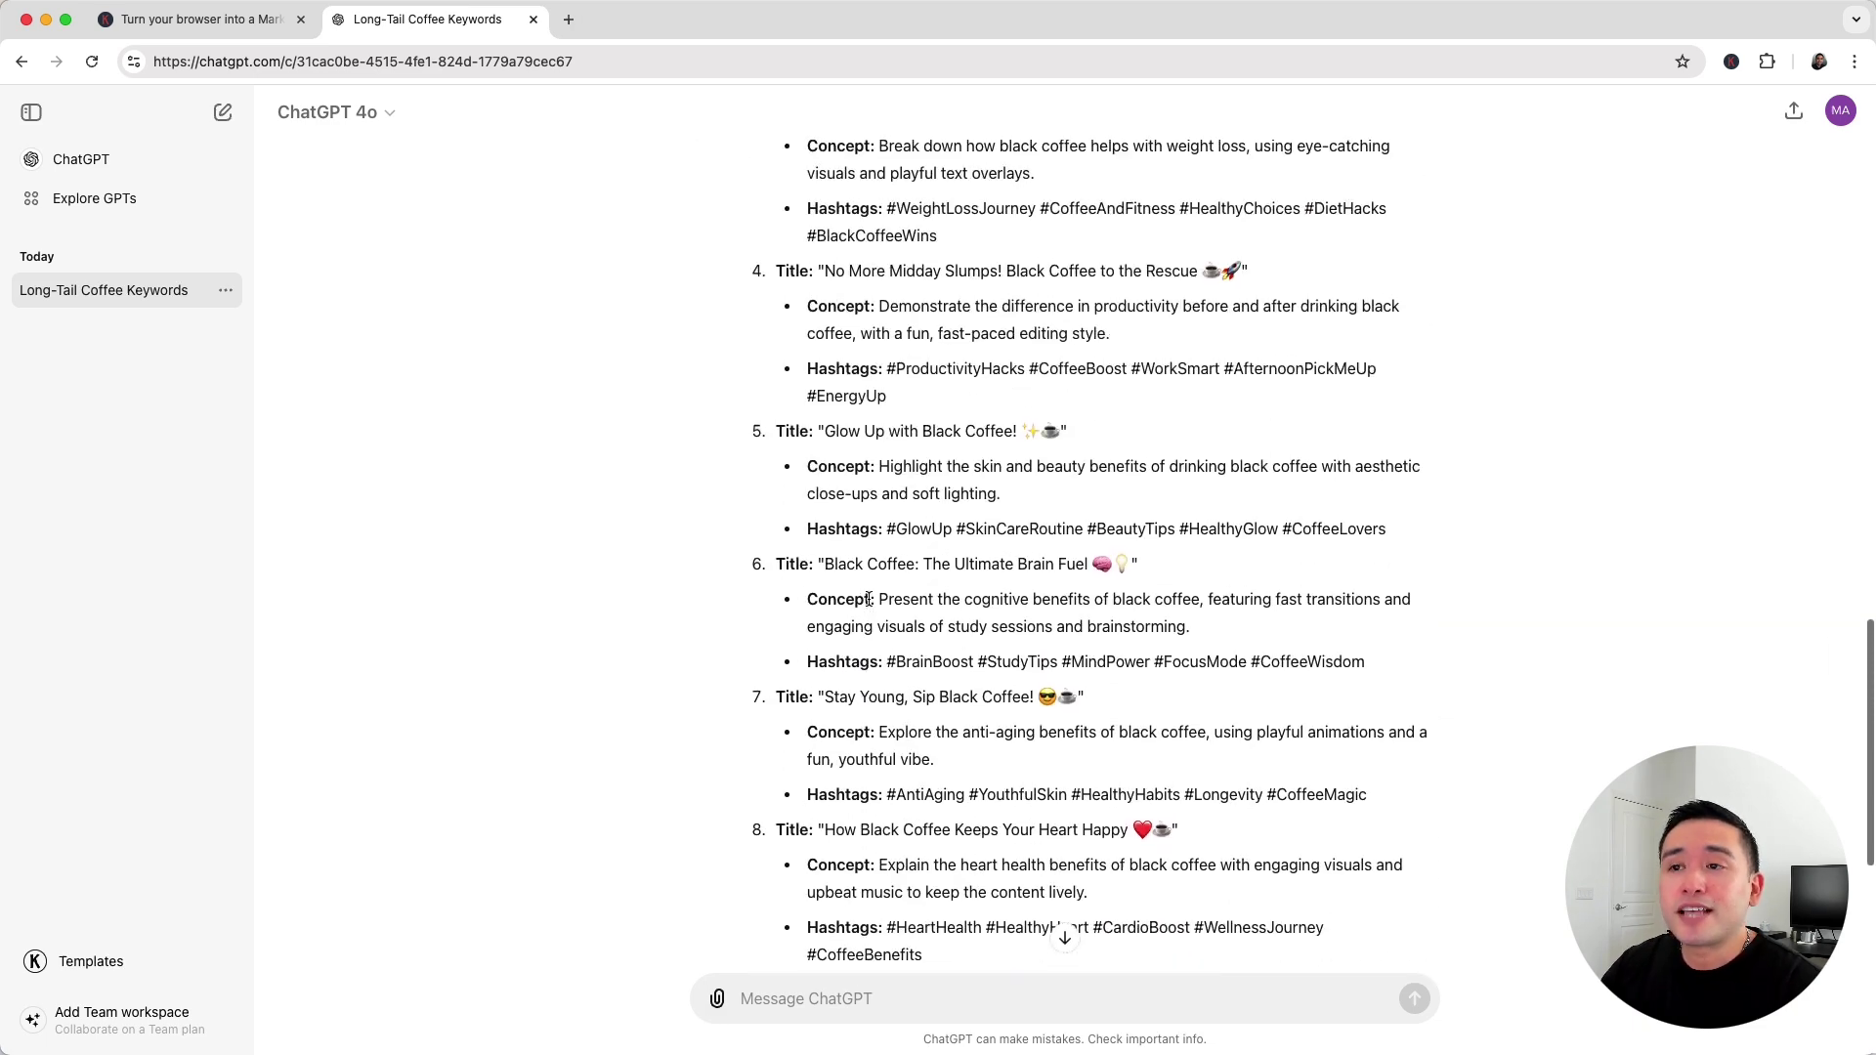
pyautogui.scroll(3, 870, 606)
pyautogui.scroll(1, 870, 606)
pyautogui.scroll(3, 869, 606)
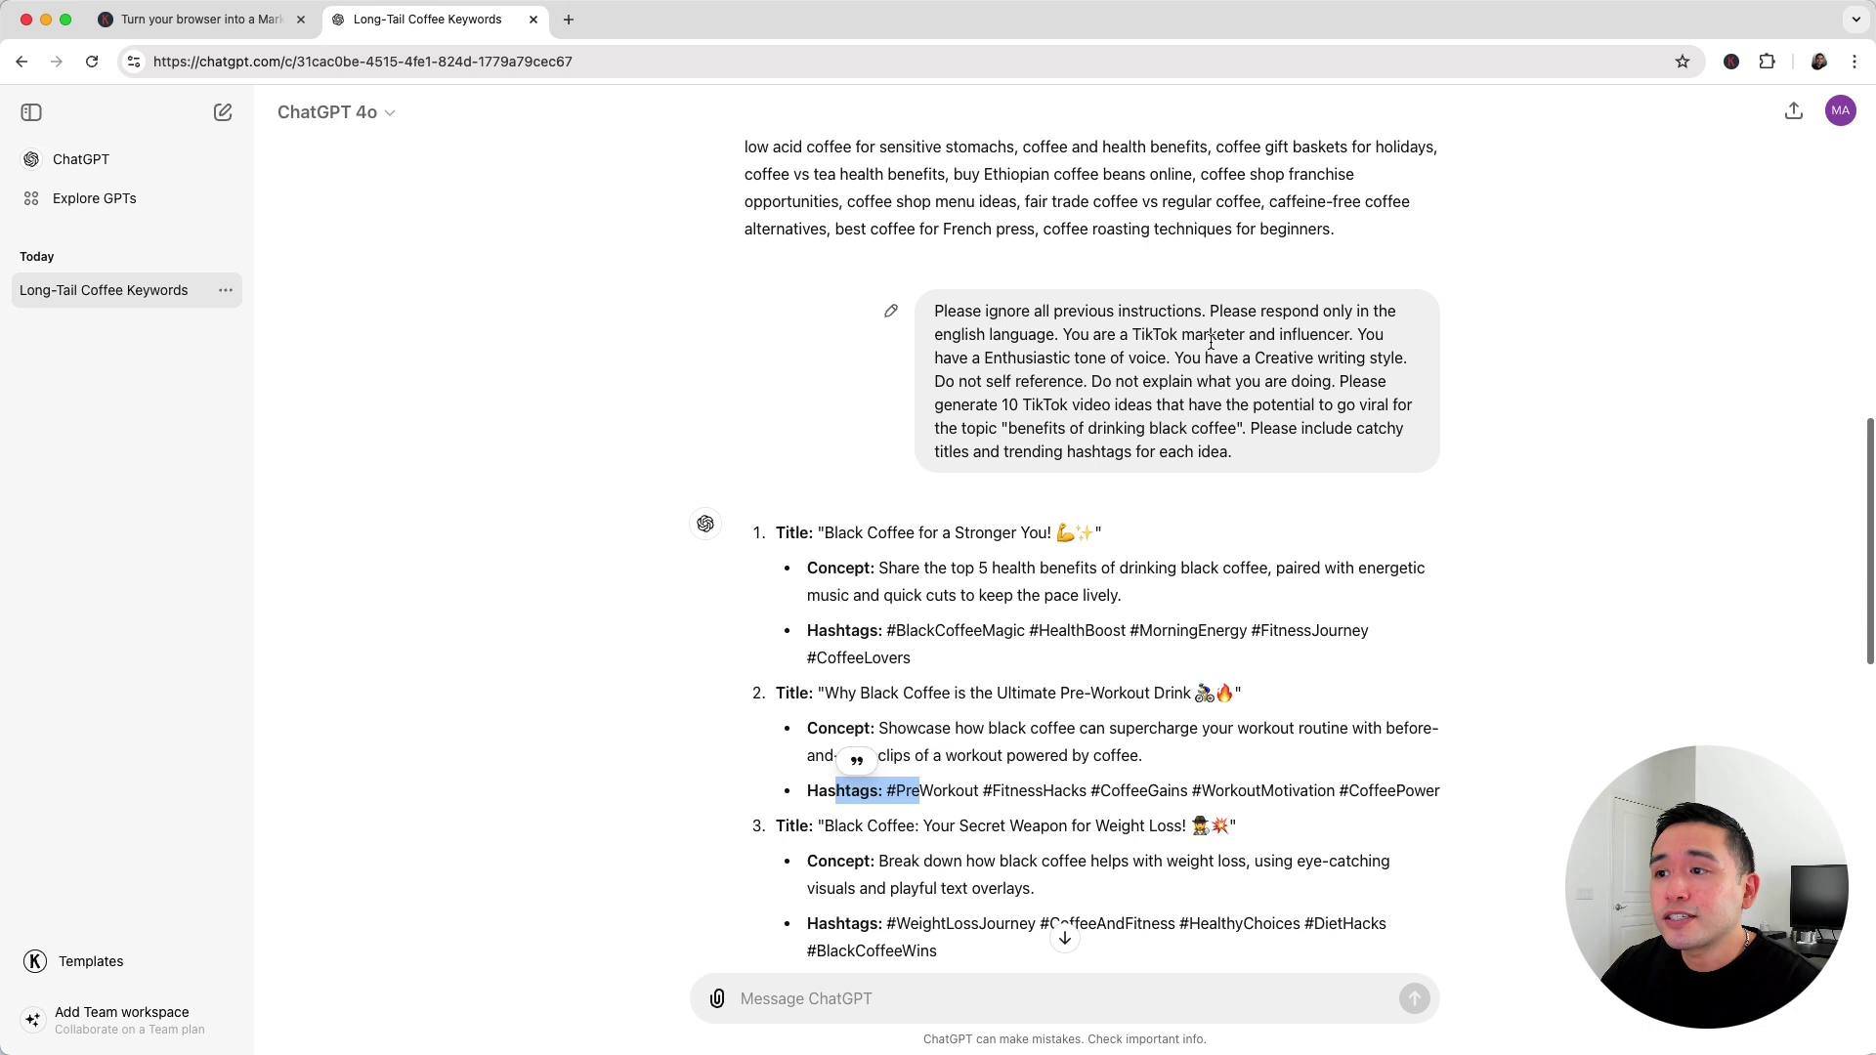
# - Review the keyword table and select 'best coffee grinder for home use'
pyautogui.moveTo(1025, 428); pyautogui.dragTo(1222, 428)
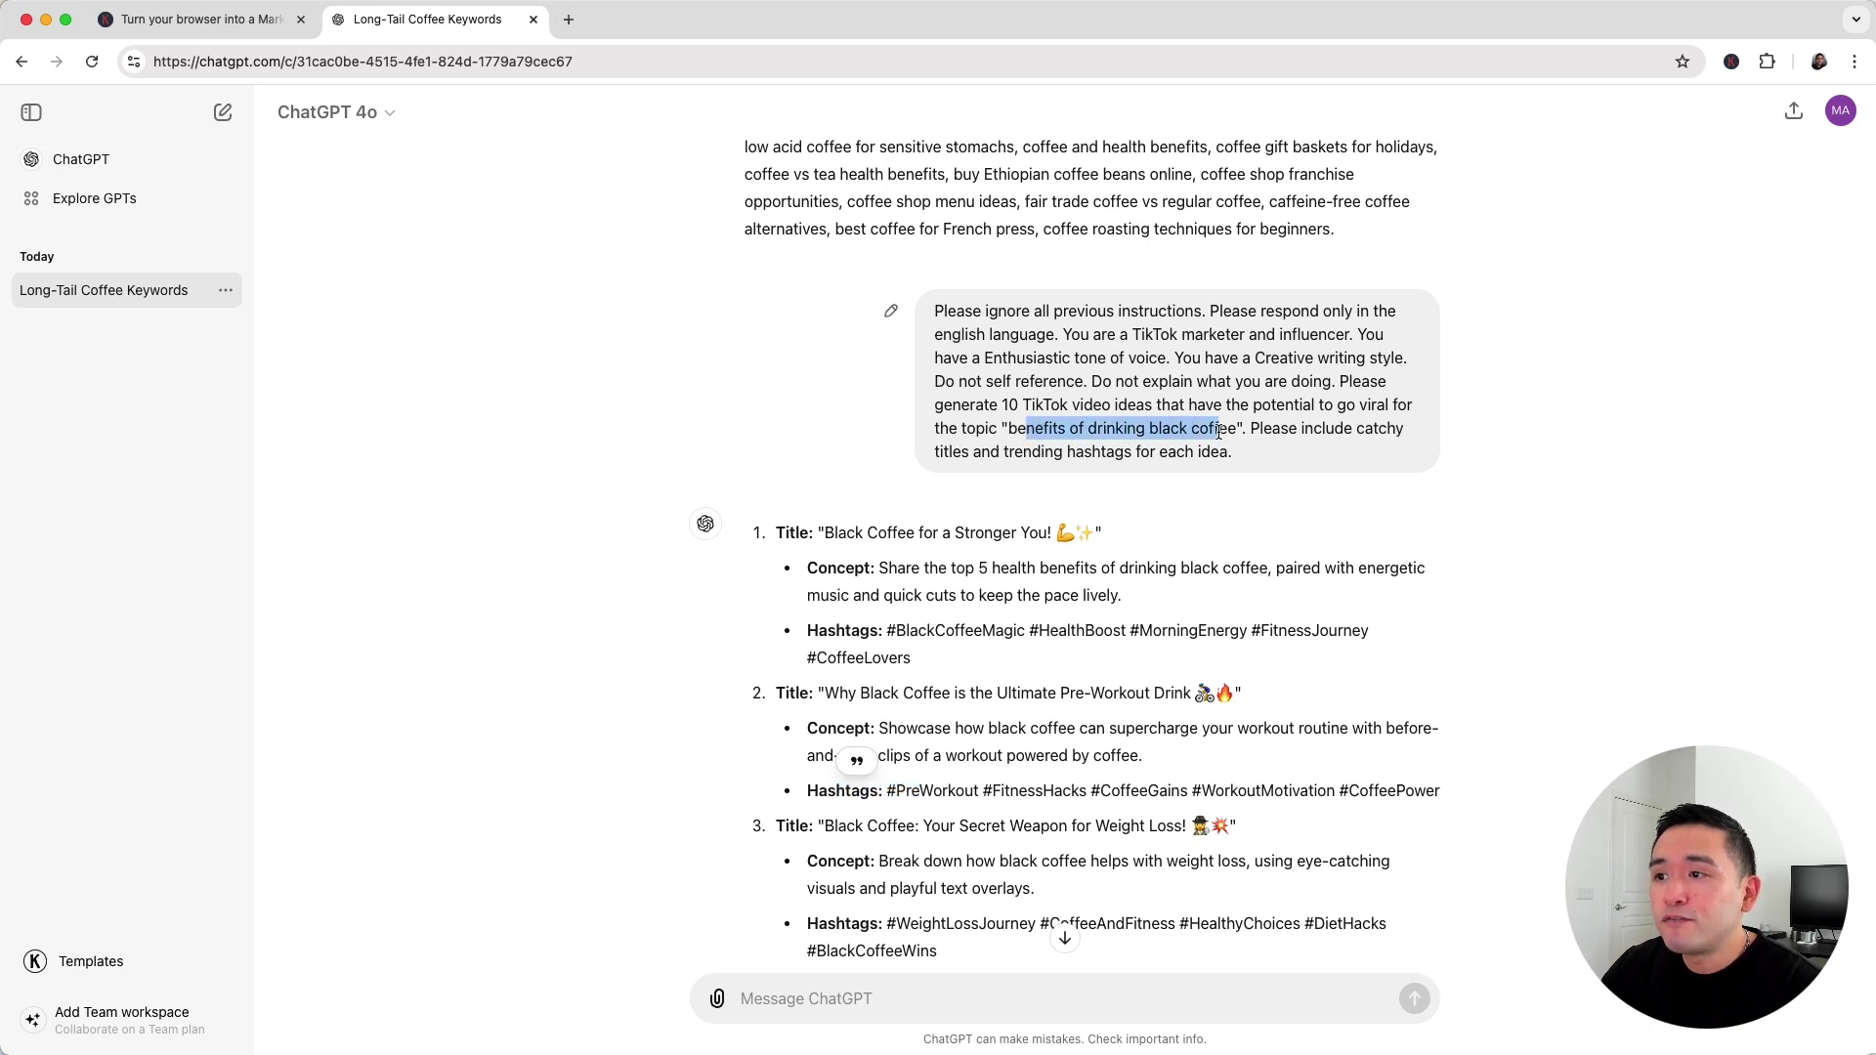
pyautogui.scroll(-2, 1224, 428)
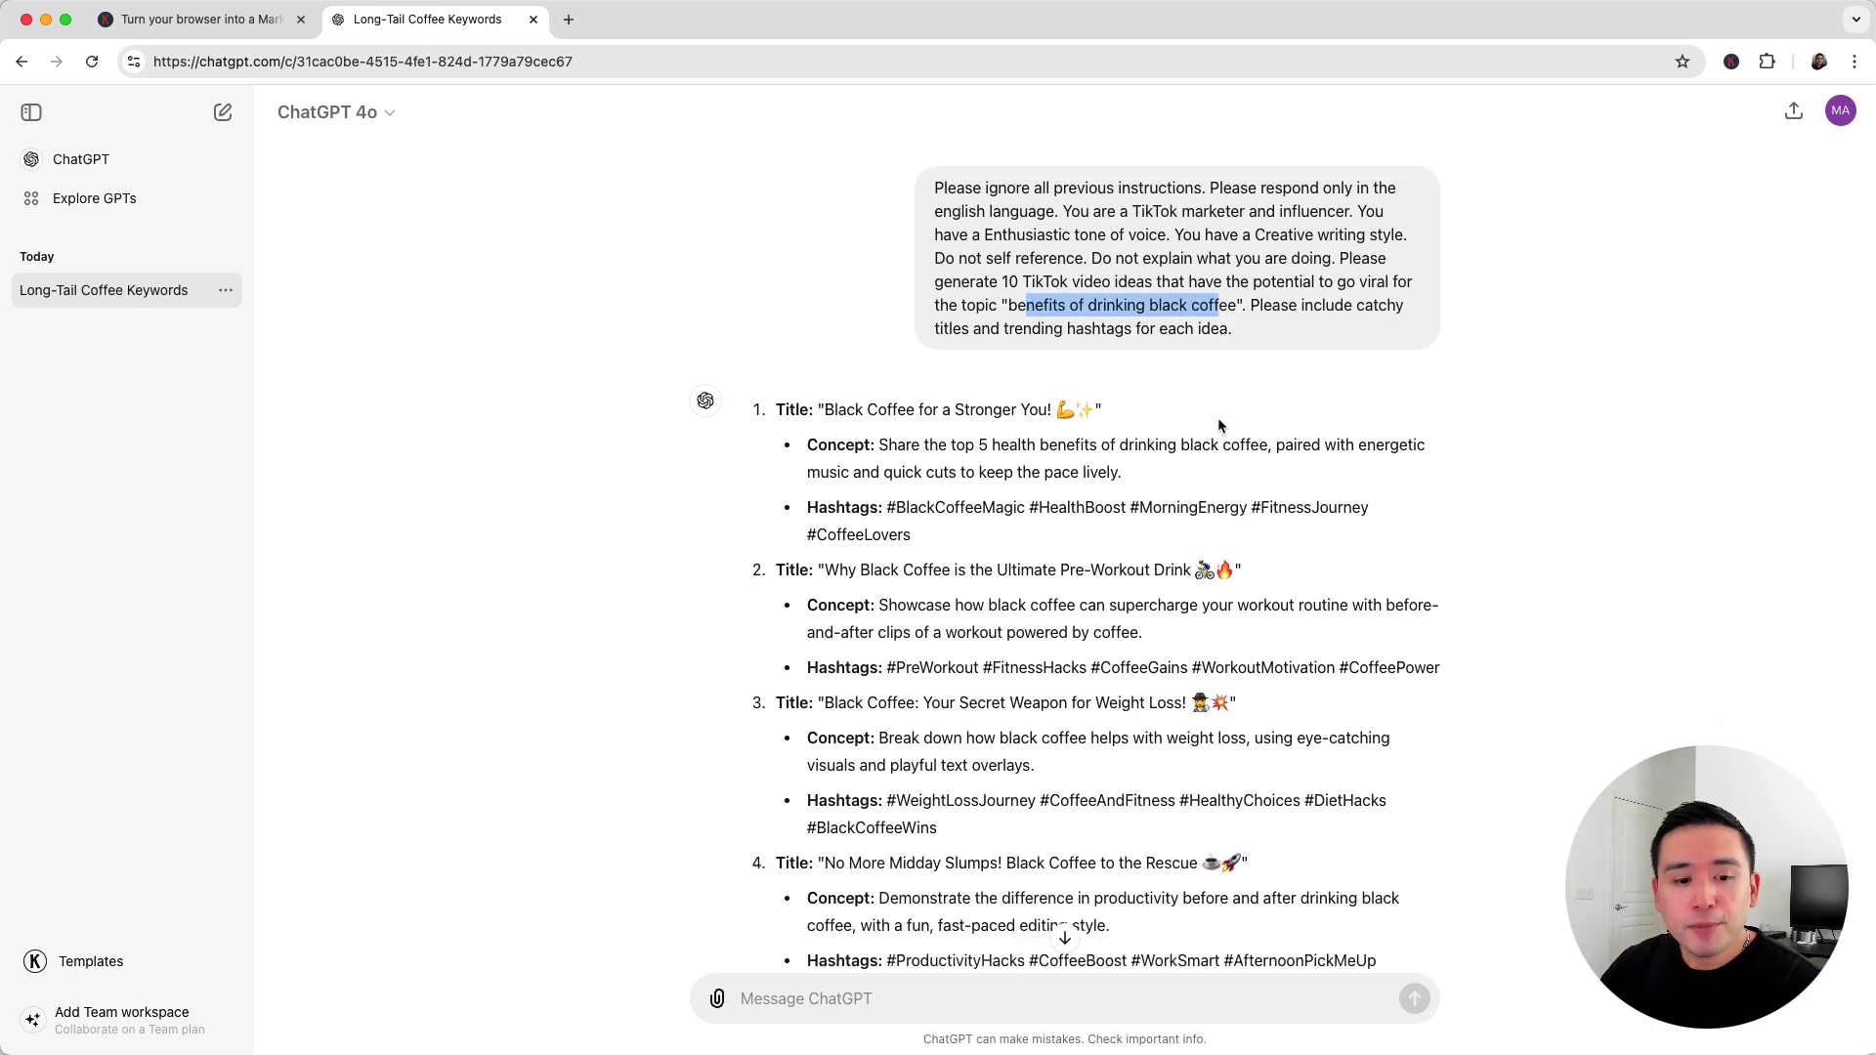
pyautogui.scroll(1, 1223, 418)
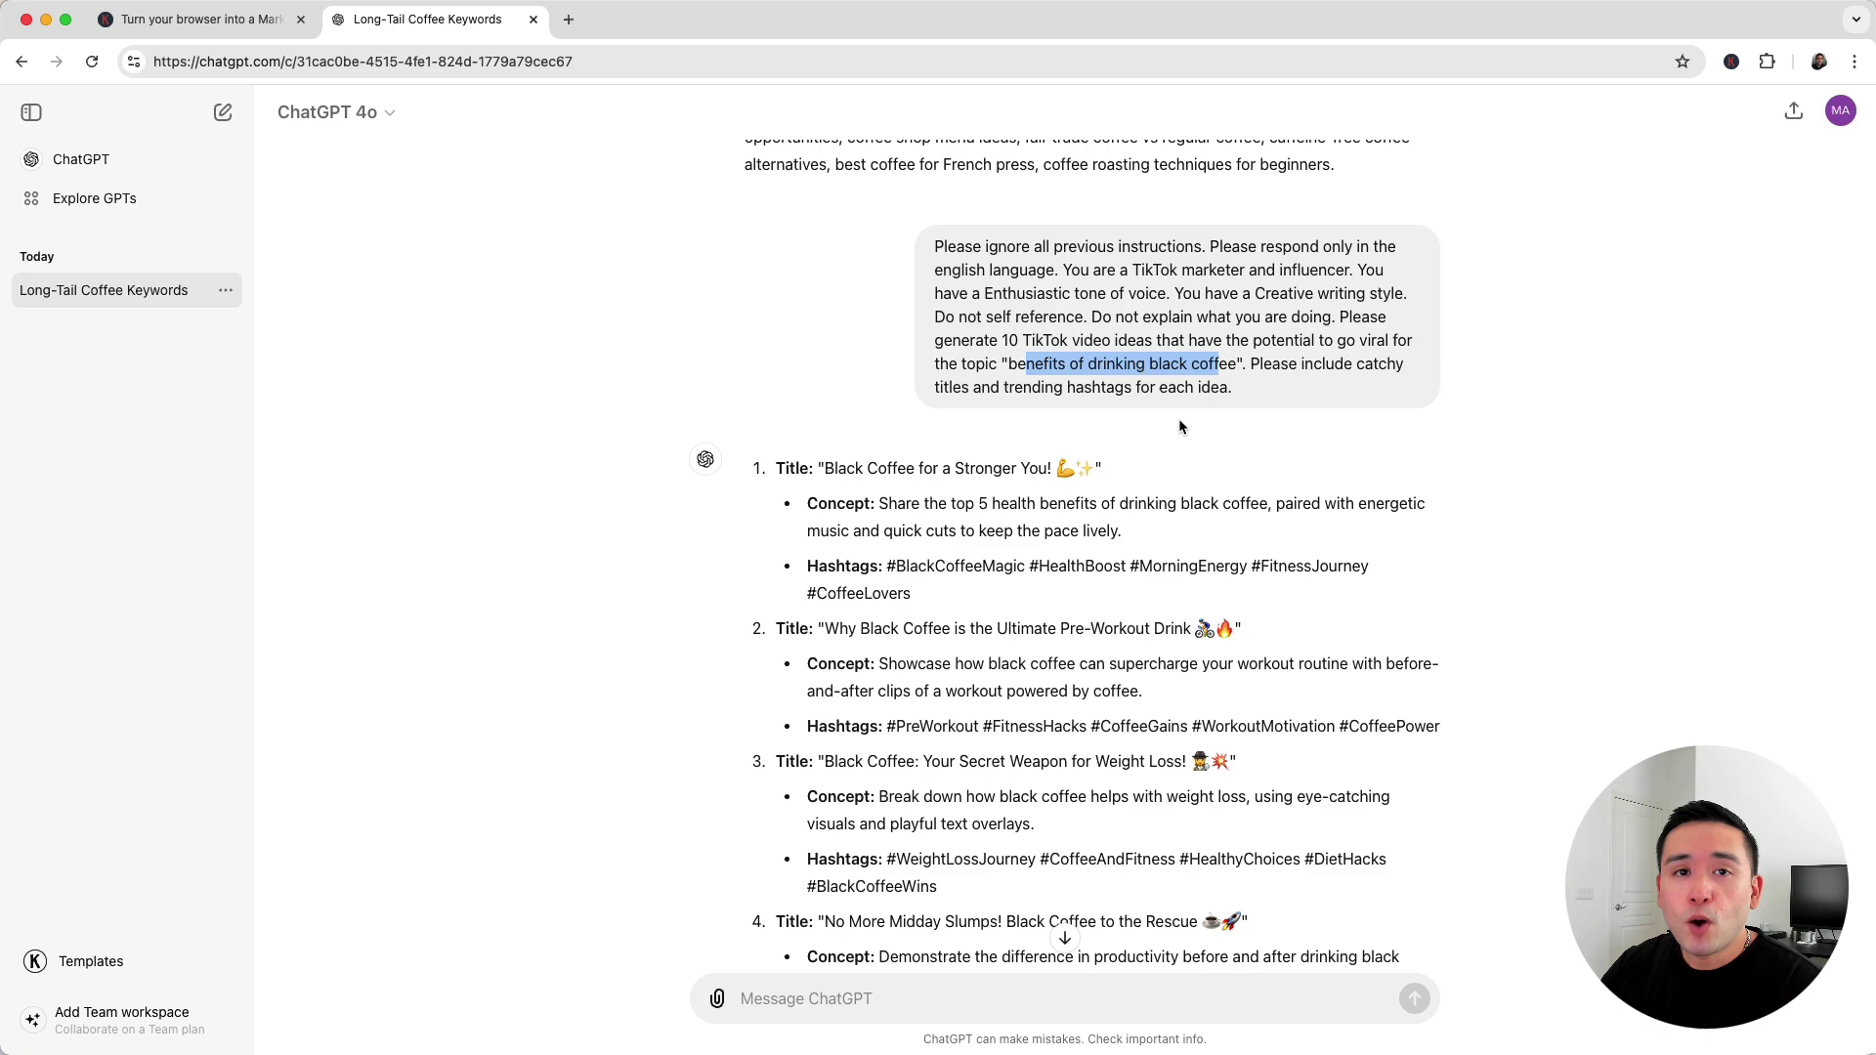
pyautogui.scroll(1, 1178, 418)
pyautogui.scroll(2, 1178, 417)
pyautogui.scroll(2, 1180, 418)
pyautogui.scroll(2, 1180, 418)
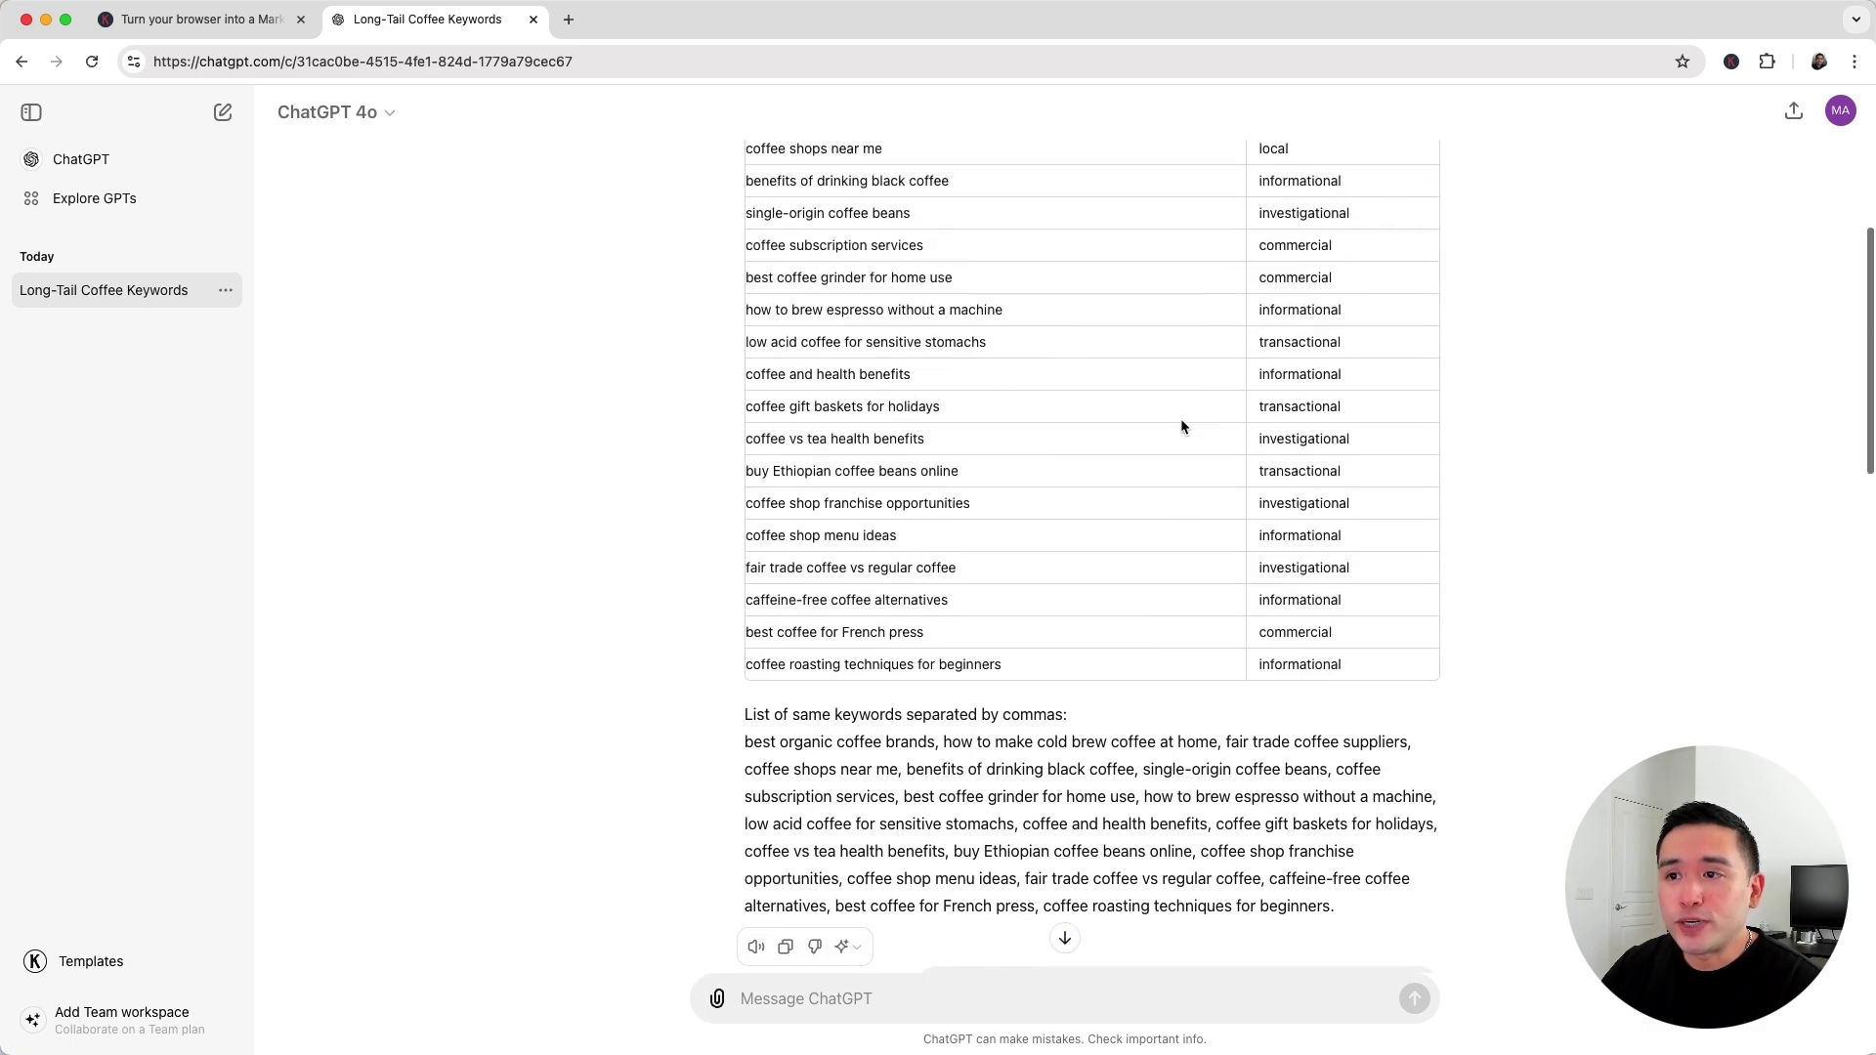
pyautogui.scroll(1, 1180, 418)
pyautogui.scroll(1, 1179, 417)
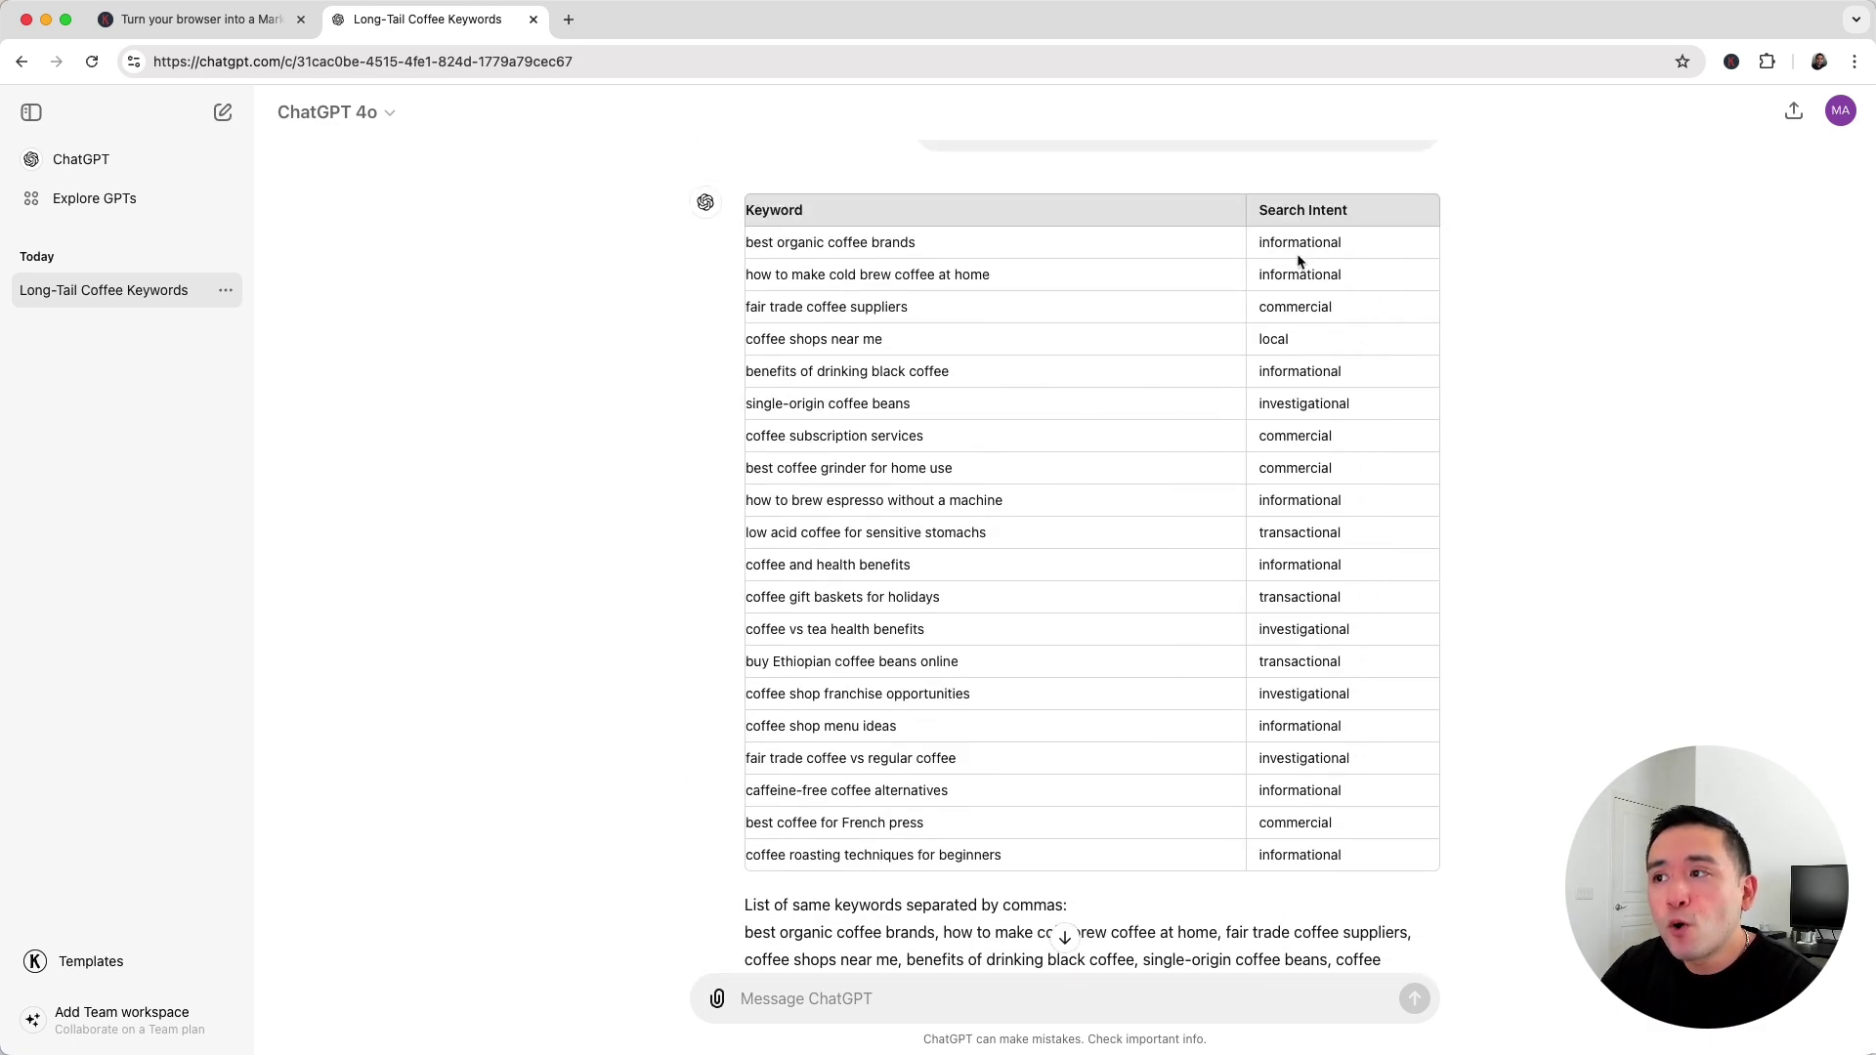
pyautogui.moveTo(1297, 261); pyautogui.dragTo(1300, 369)
pyautogui.click(1284, 493)
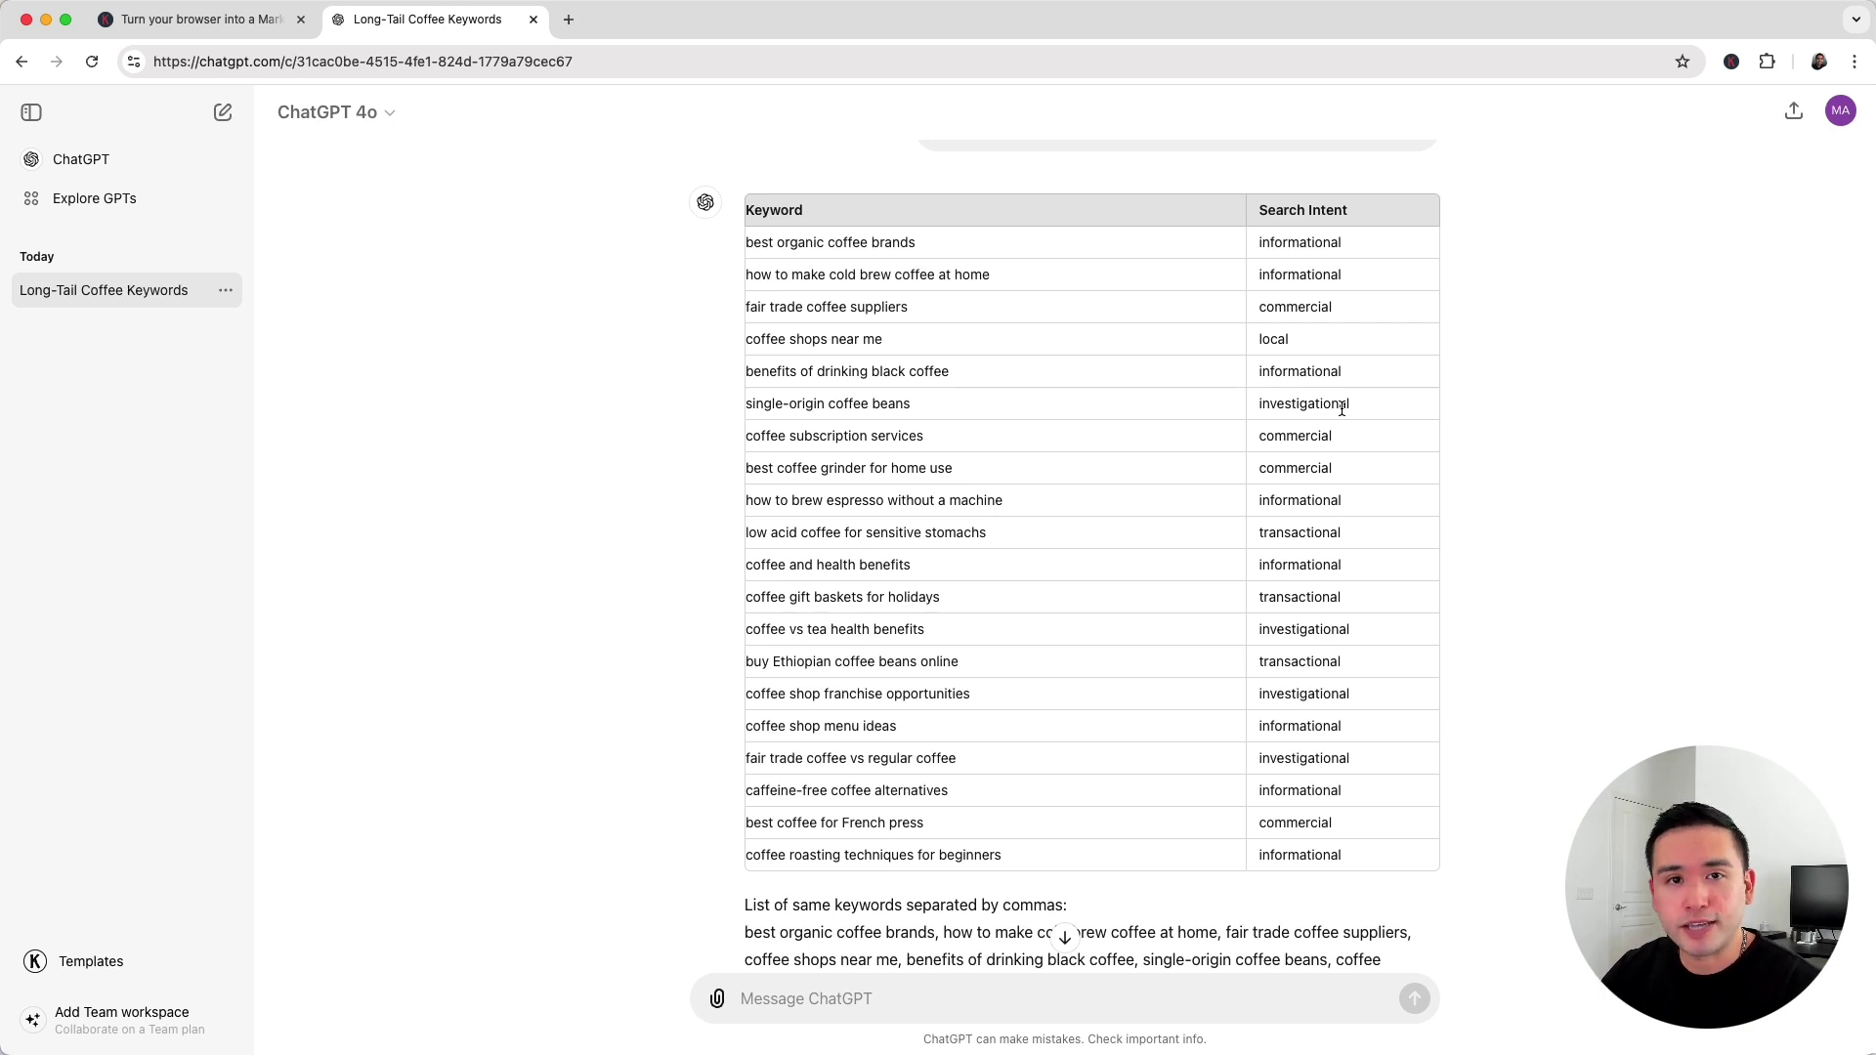
pyautogui.scroll(-1, 1052, 392)
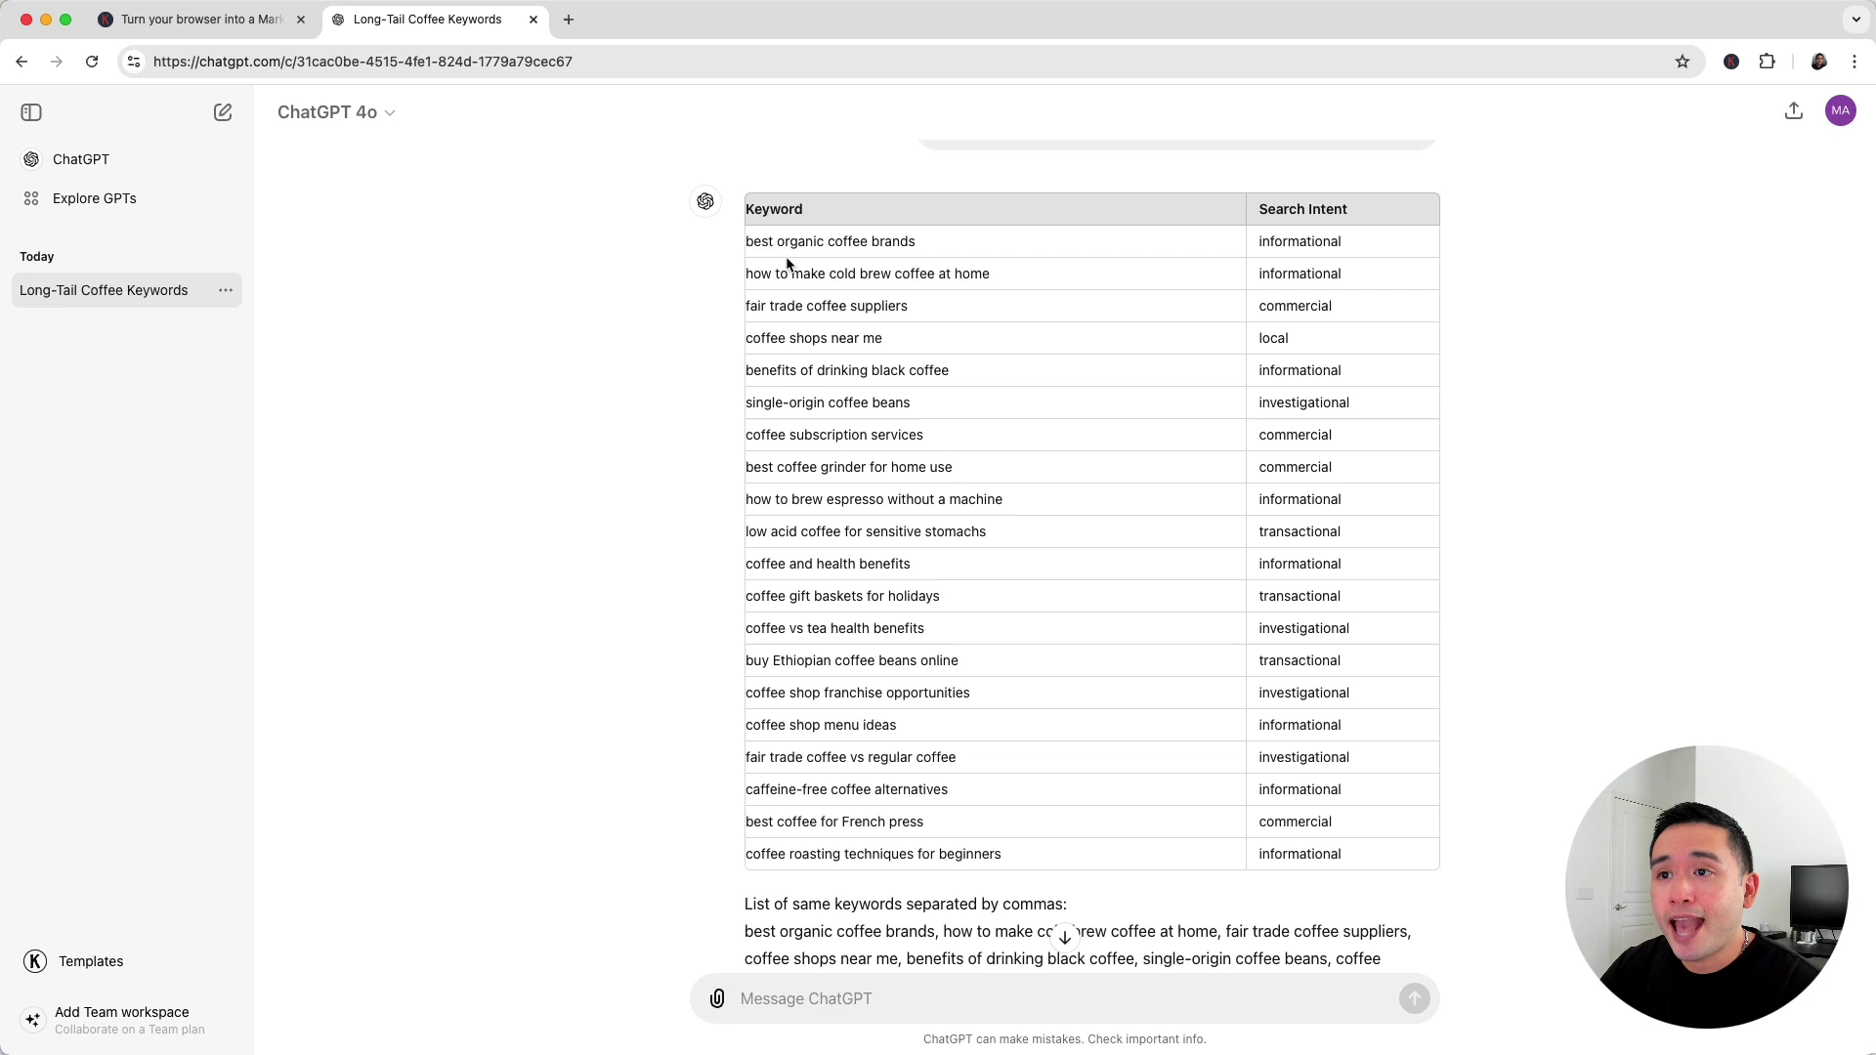
pyautogui.moveTo(749, 241); pyautogui.dragTo(993, 258)
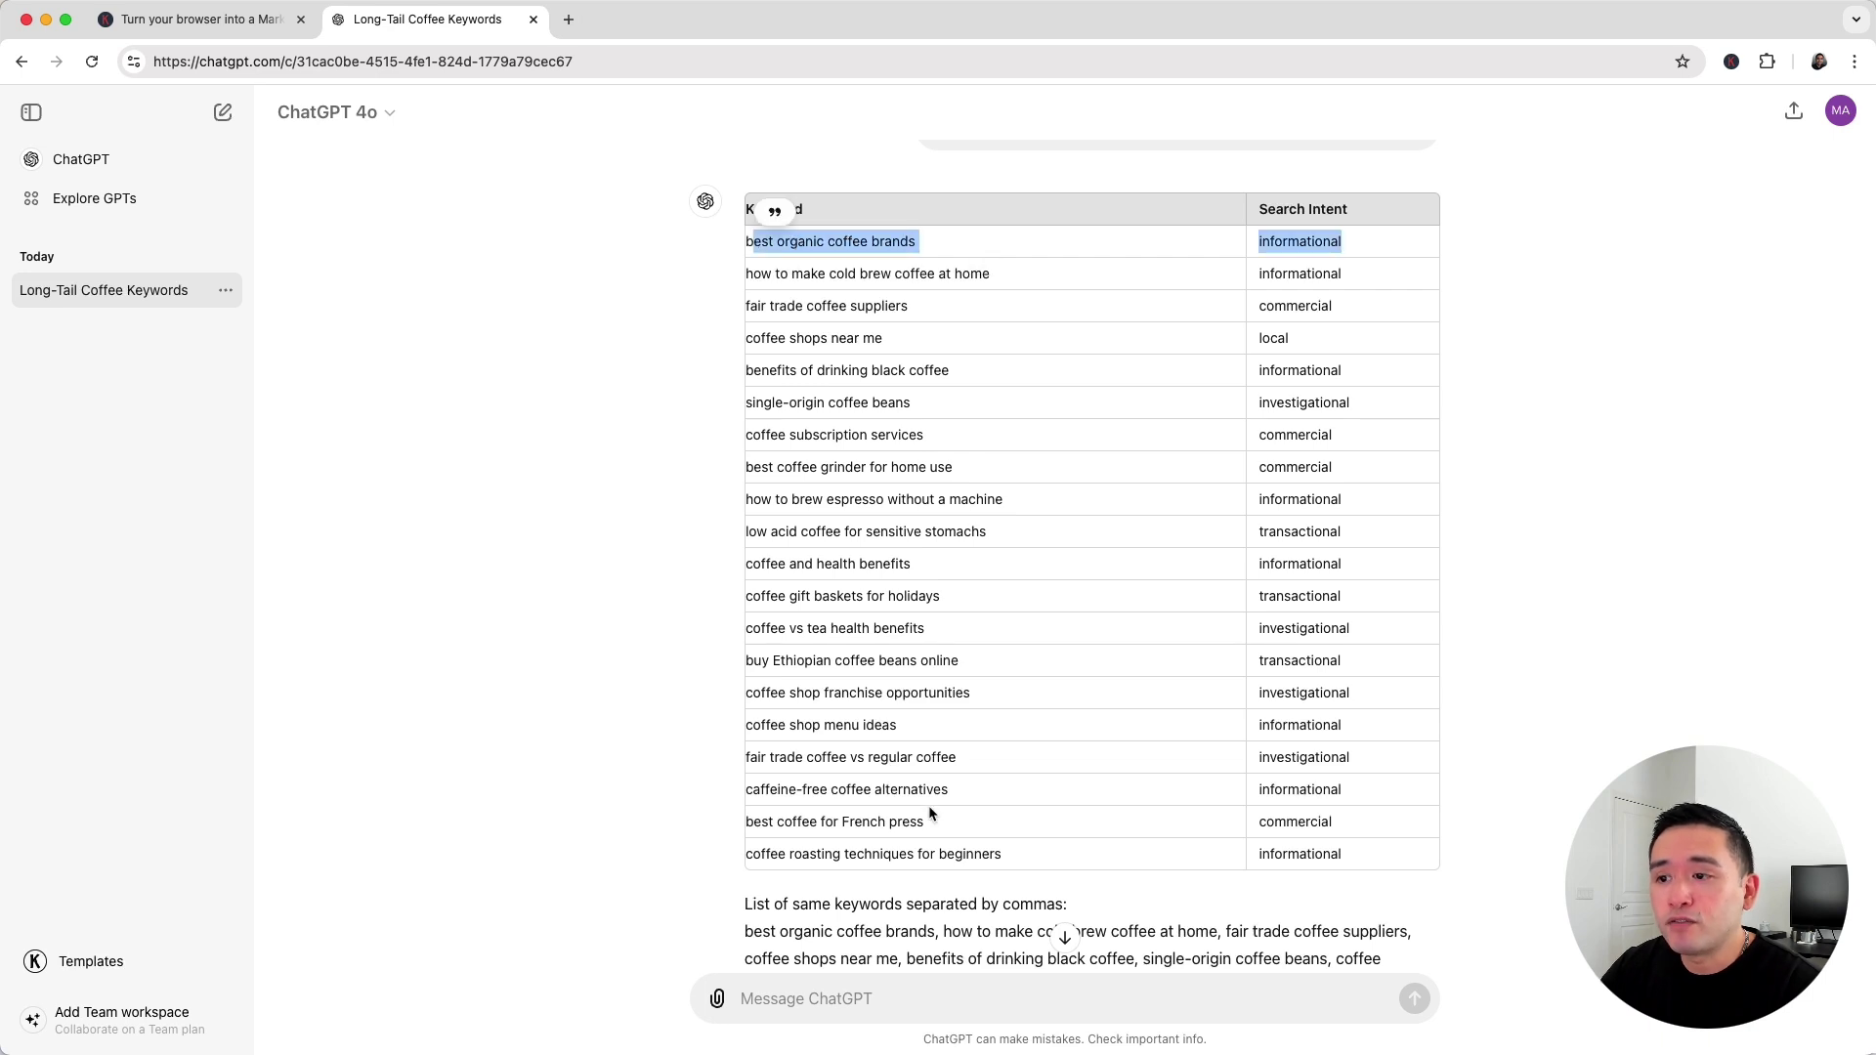
pyautogui.click(939, 847)
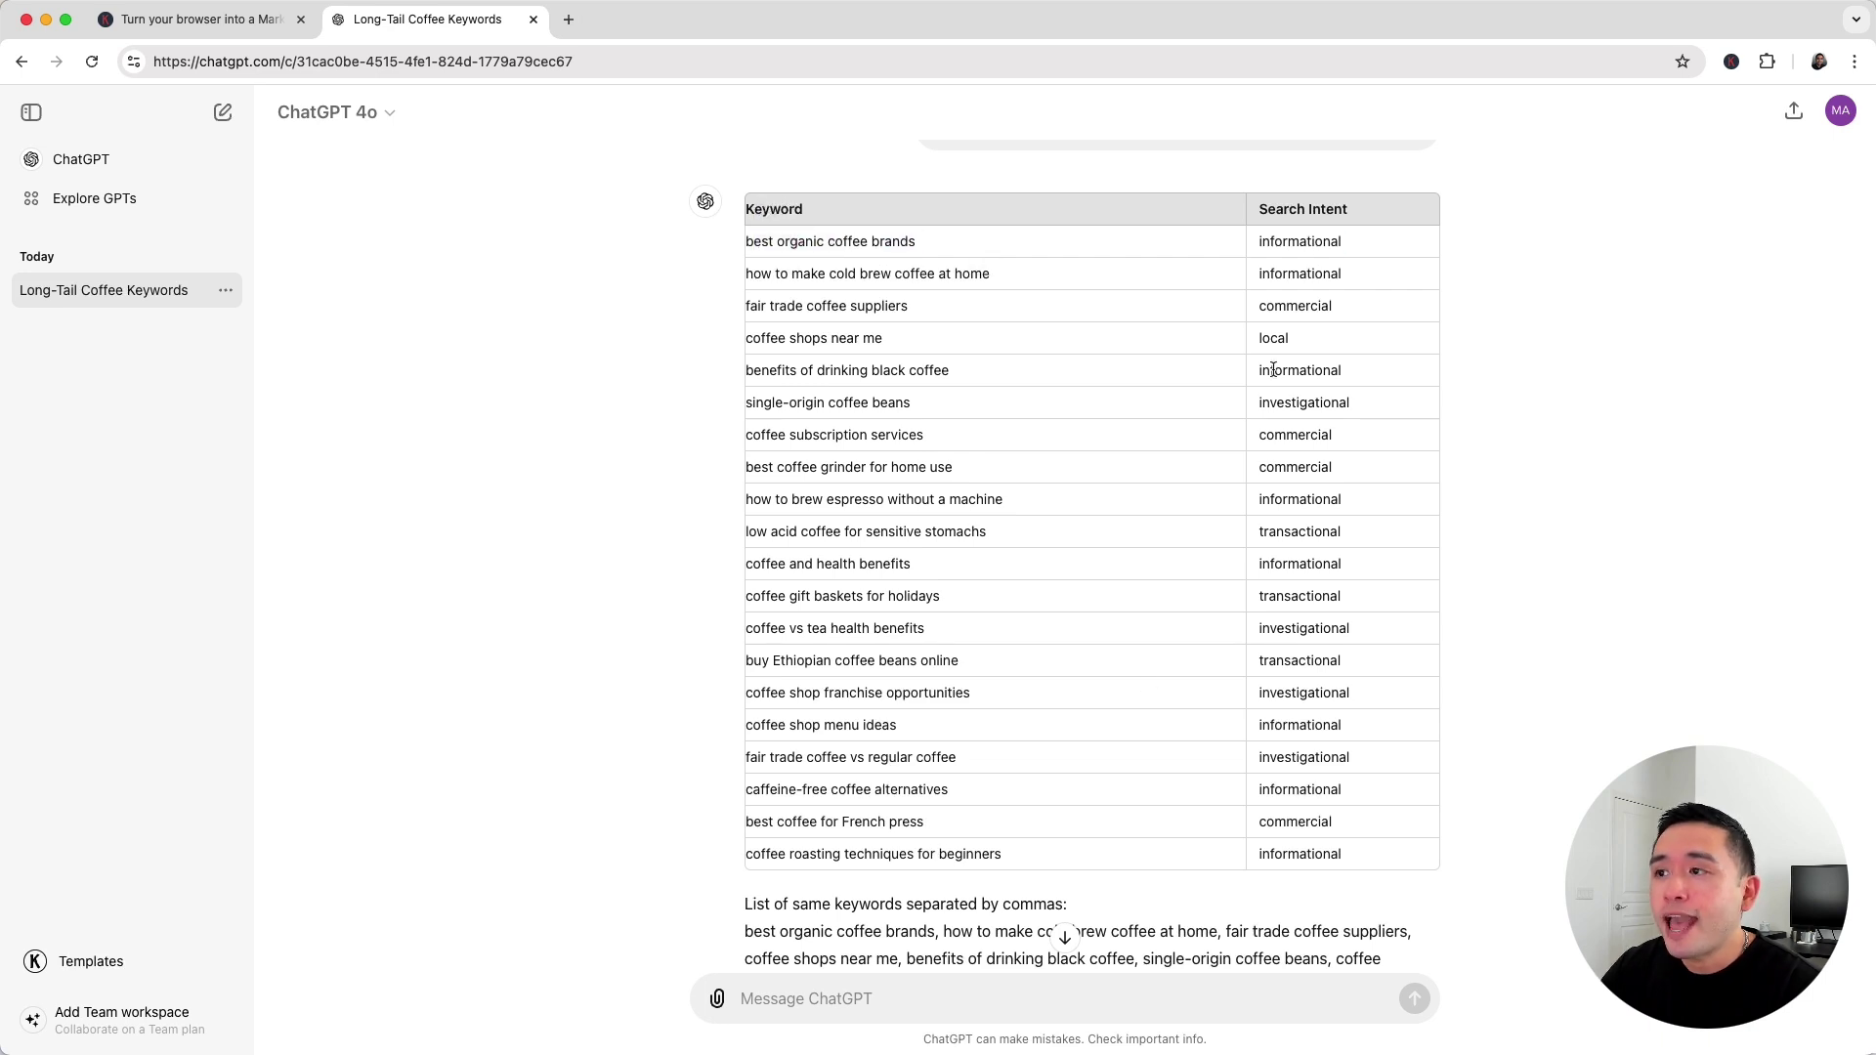
pyautogui.doubleClick(1262, 241)
pyautogui.moveTo(1268, 306); pyautogui.dragTo(1320, 305)
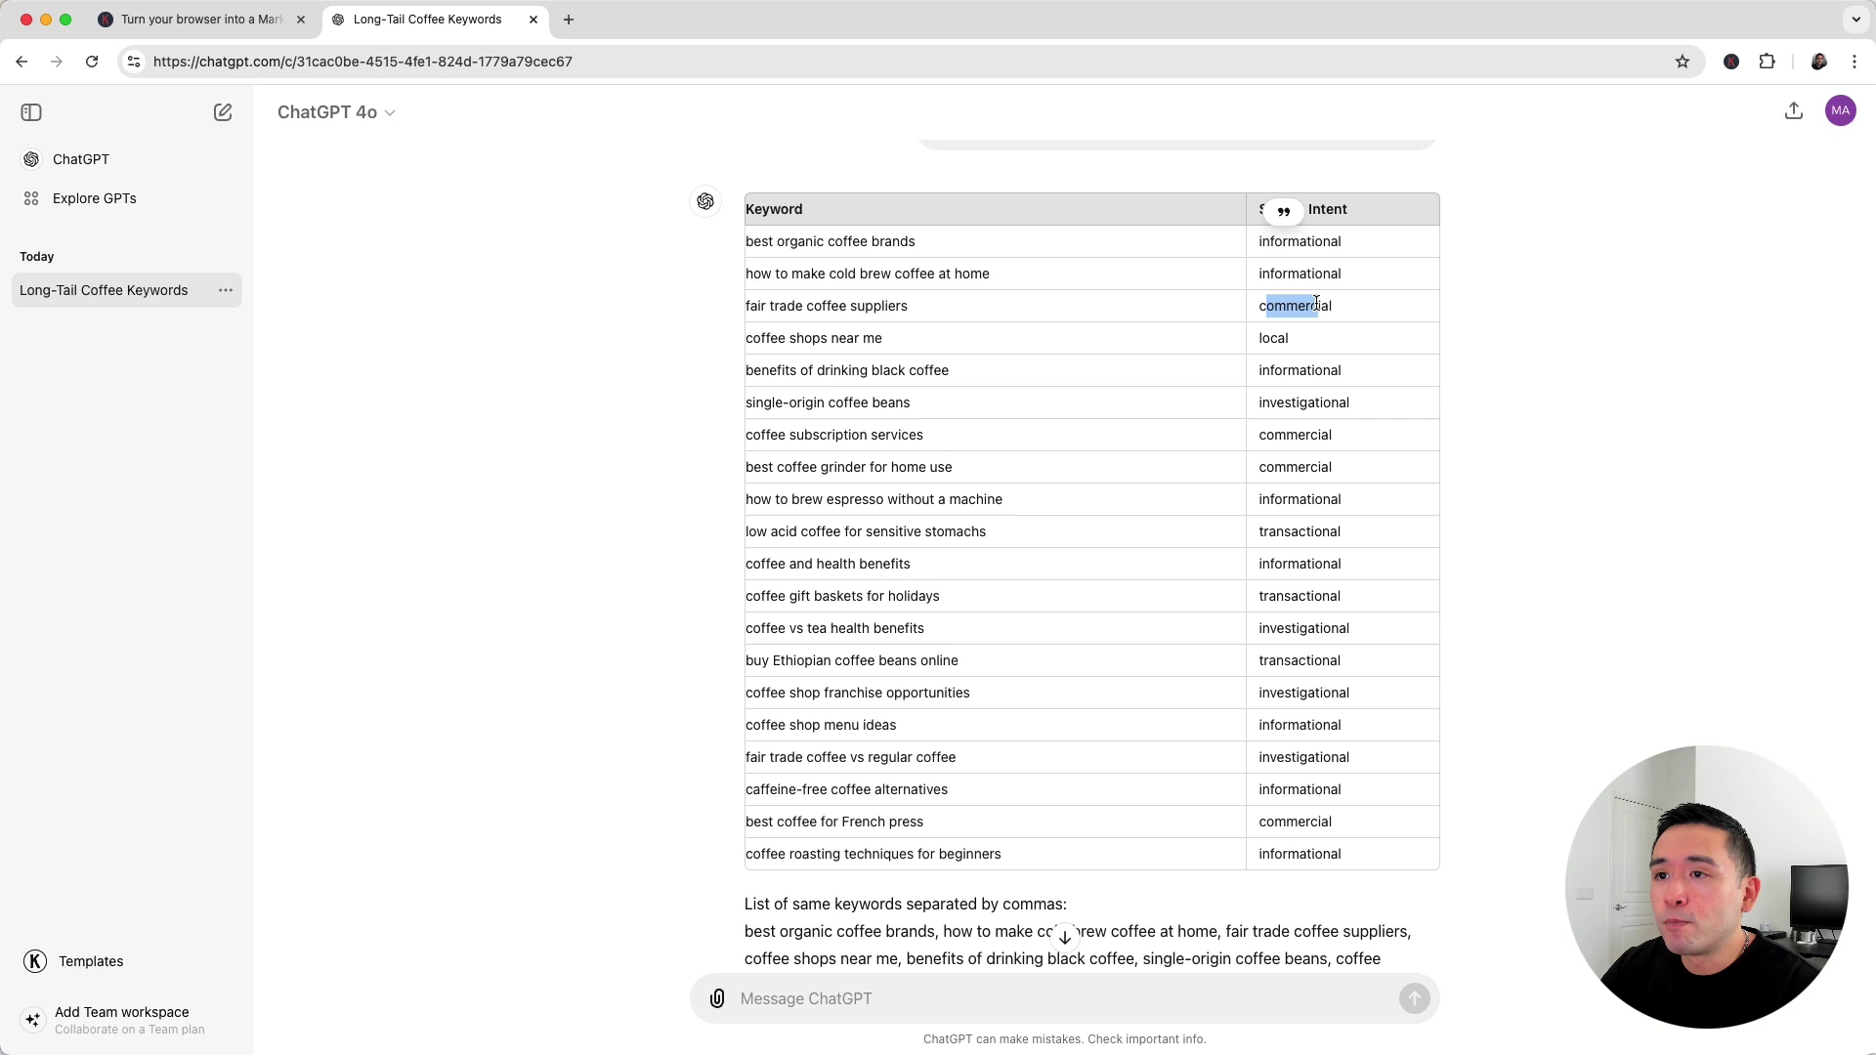
pyautogui.moveTo(1273, 438); pyautogui.dragTo(1326, 468)
pyautogui.moveTo(749, 435); pyautogui.dragTo(926, 439)
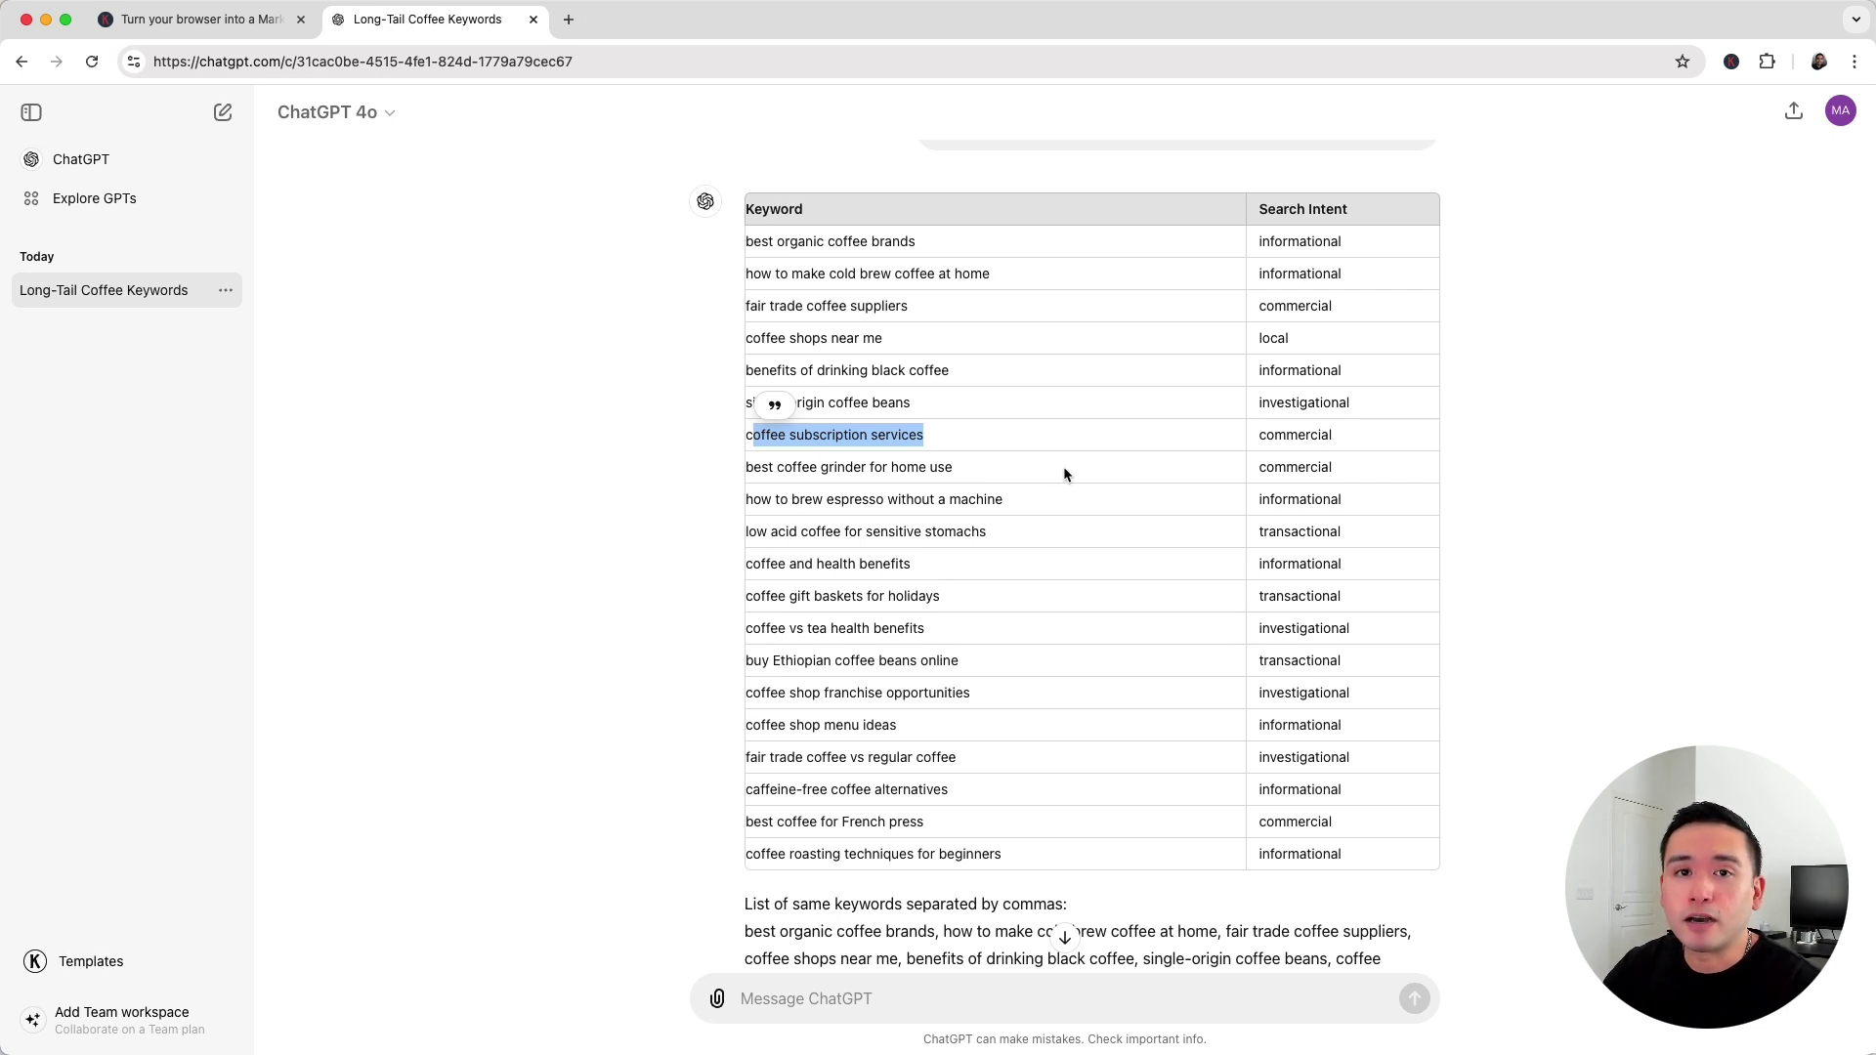
pyautogui.moveTo(750, 469); pyautogui.dragTo(957, 469)
pyautogui.press('cmd+c')
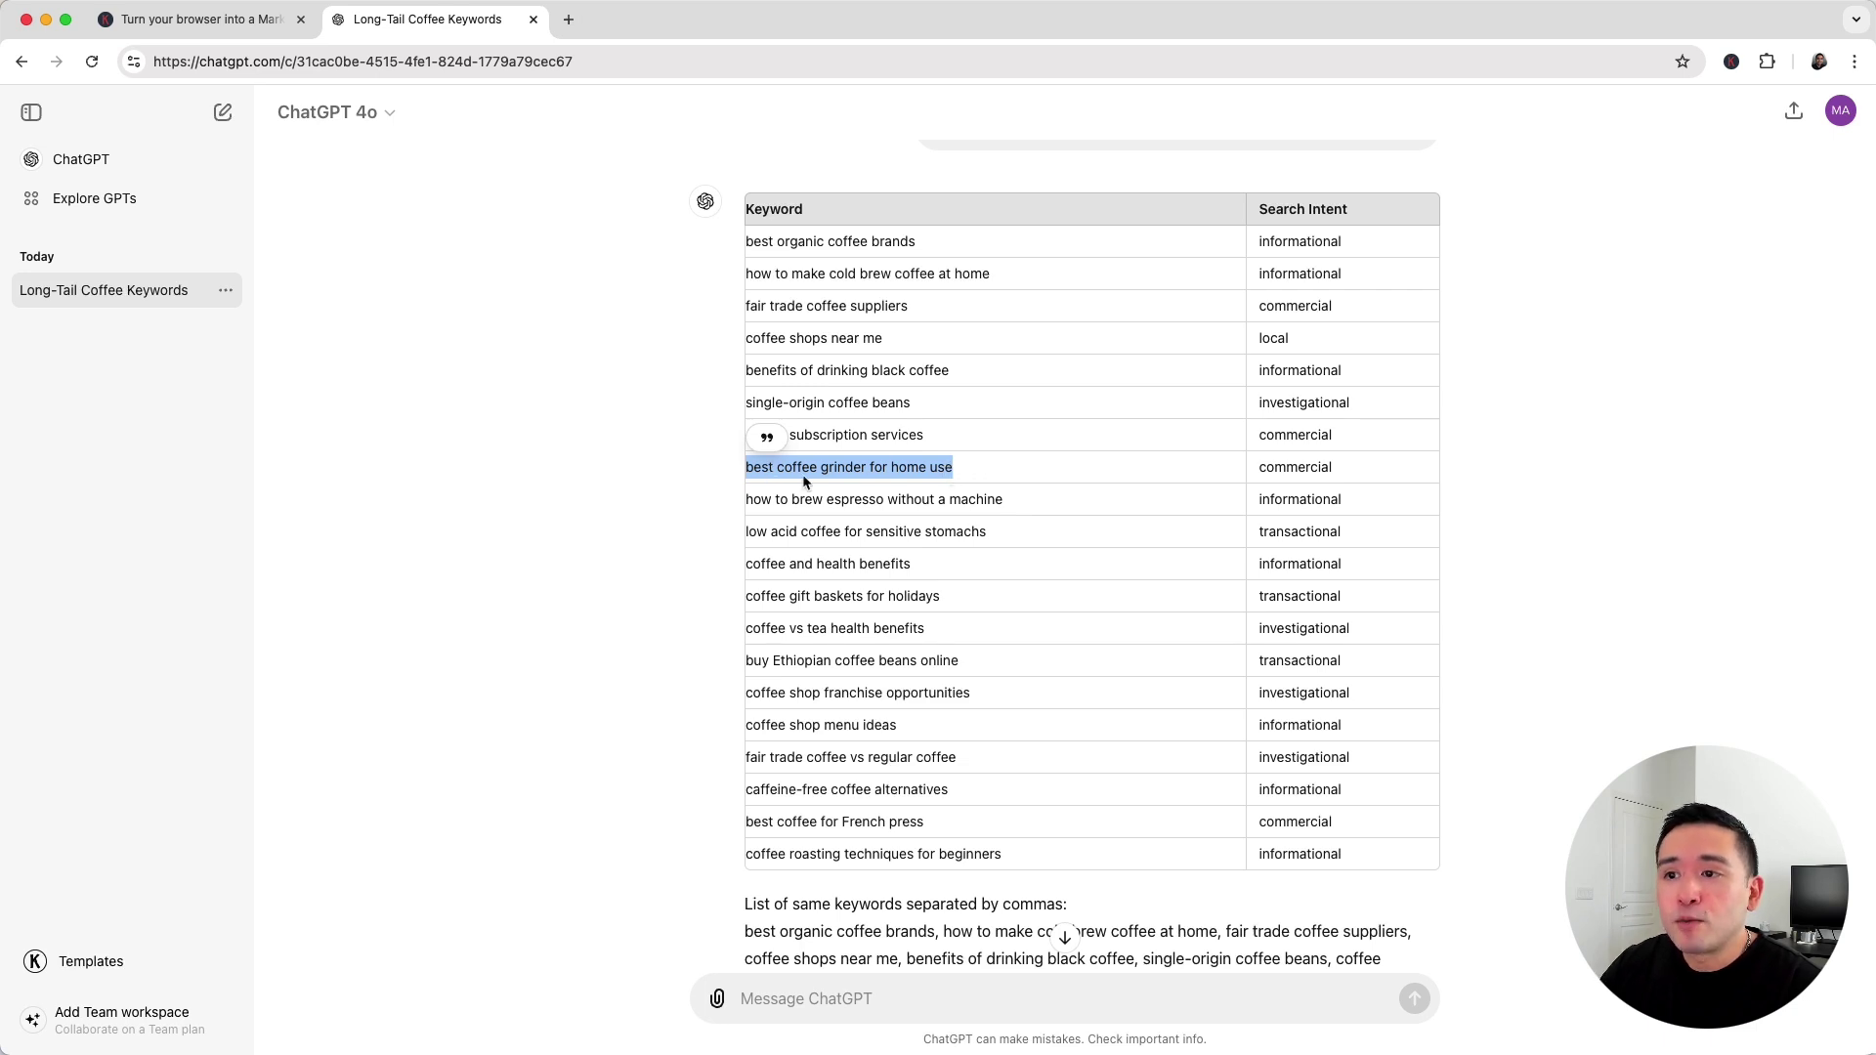
pyautogui.scroll(-1, 899, 470)
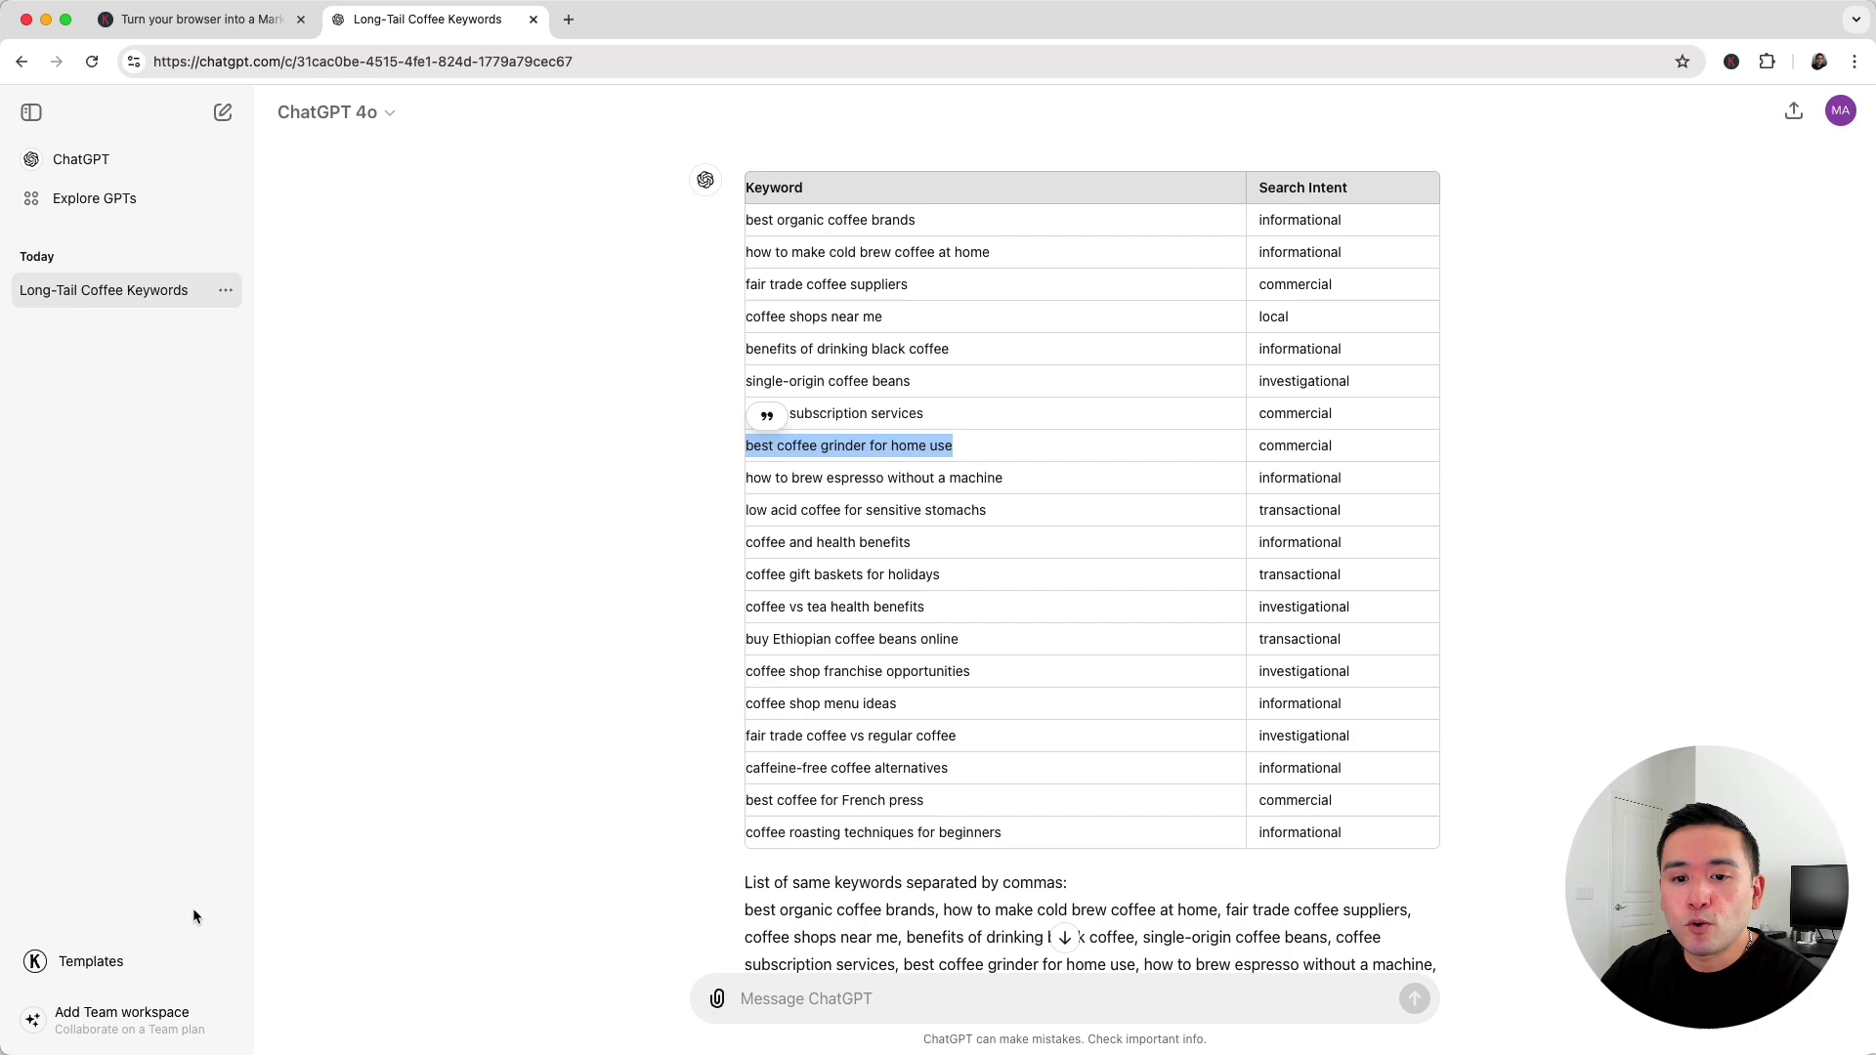
# - Replace the template Topic with the pasted 'best coffee grinder for home use'
pyautogui.click(89, 963)
pyautogui.moveTo(831, 441); pyautogui.dragTo(590, 439)
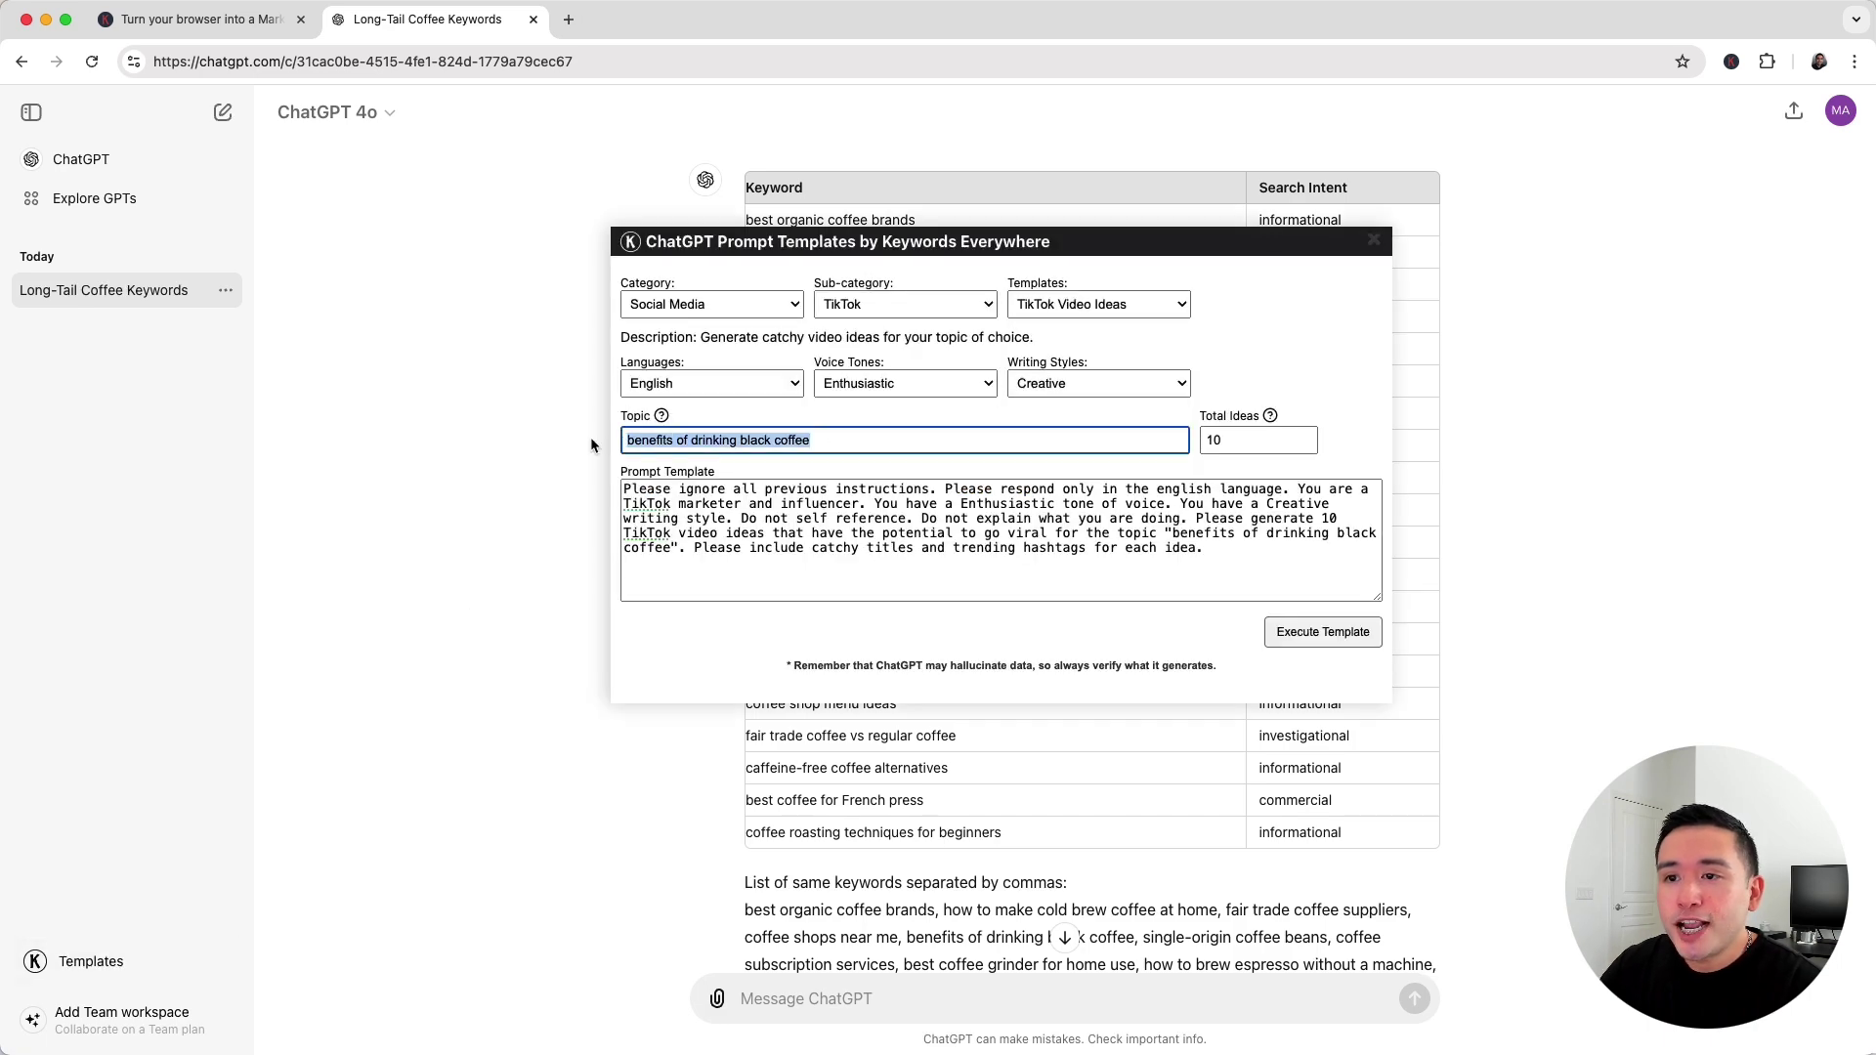
pyautogui.press('cmd+v')
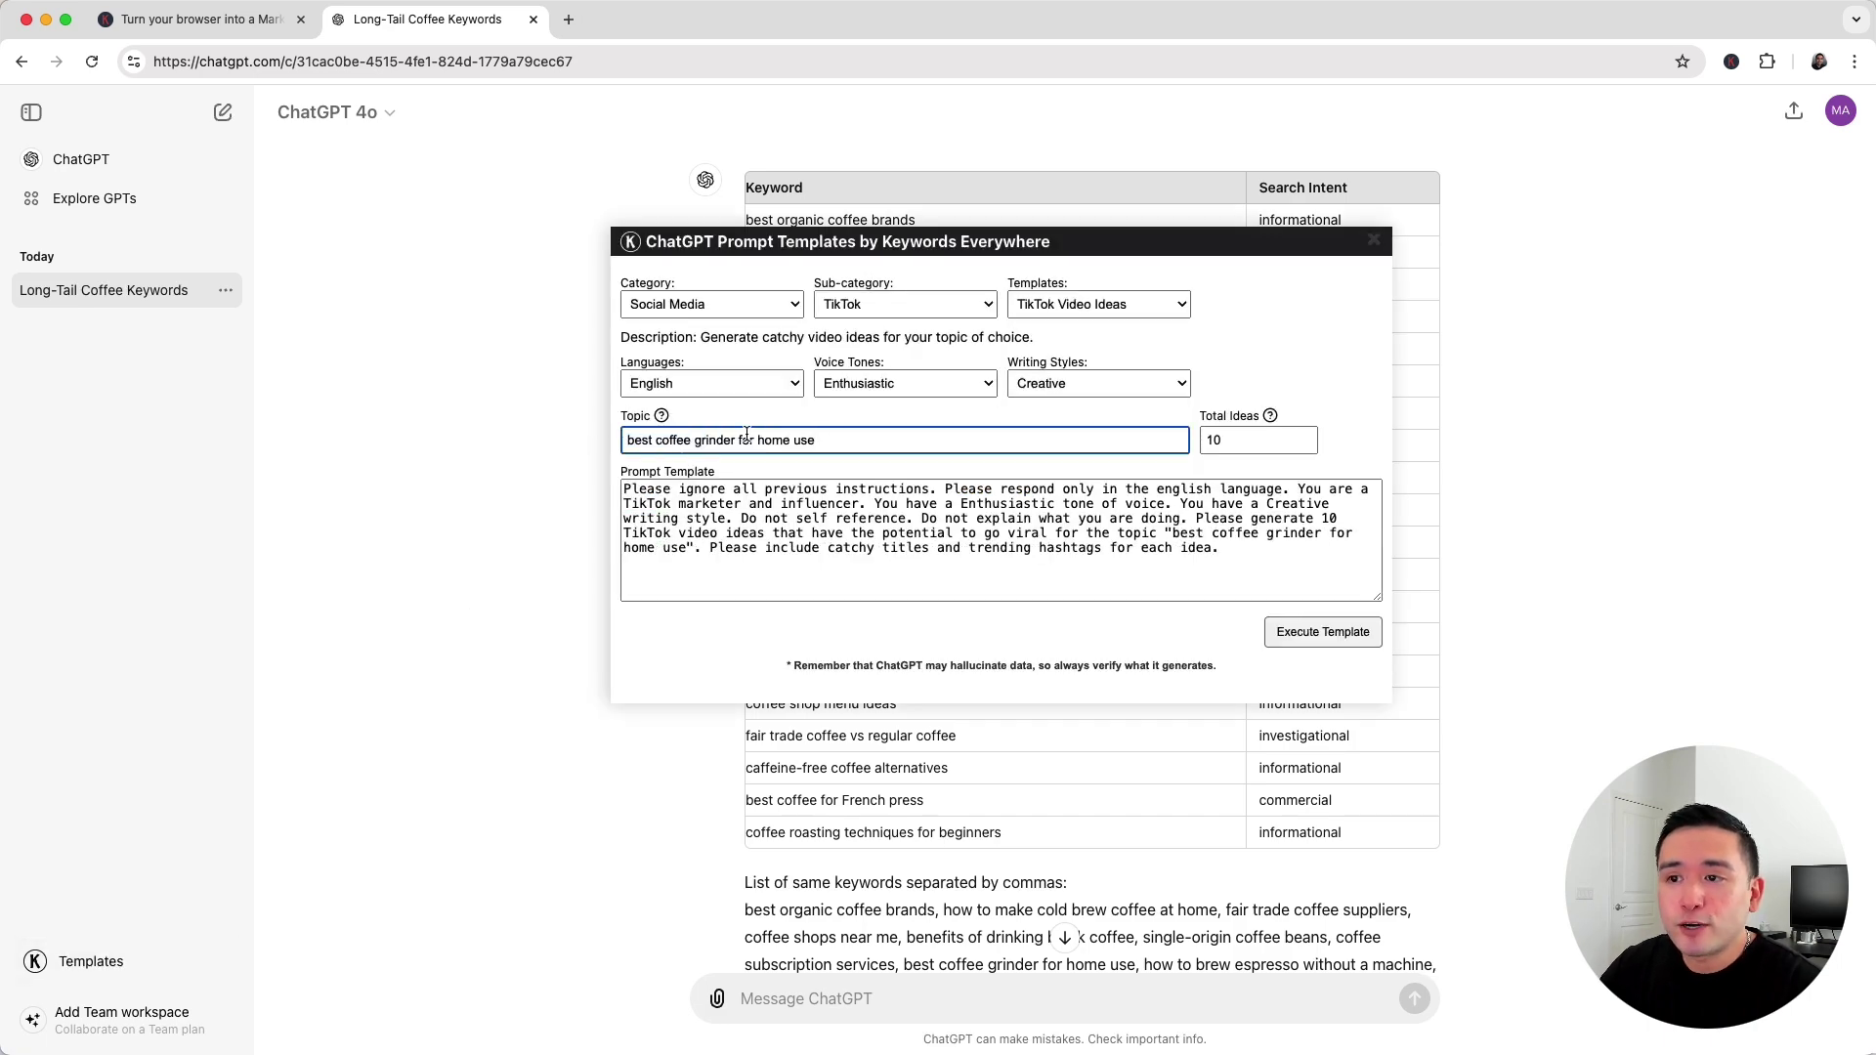
# - Execute the coffee-grinder template and review the first idea's title and concept
pyautogui.click(1319, 632)
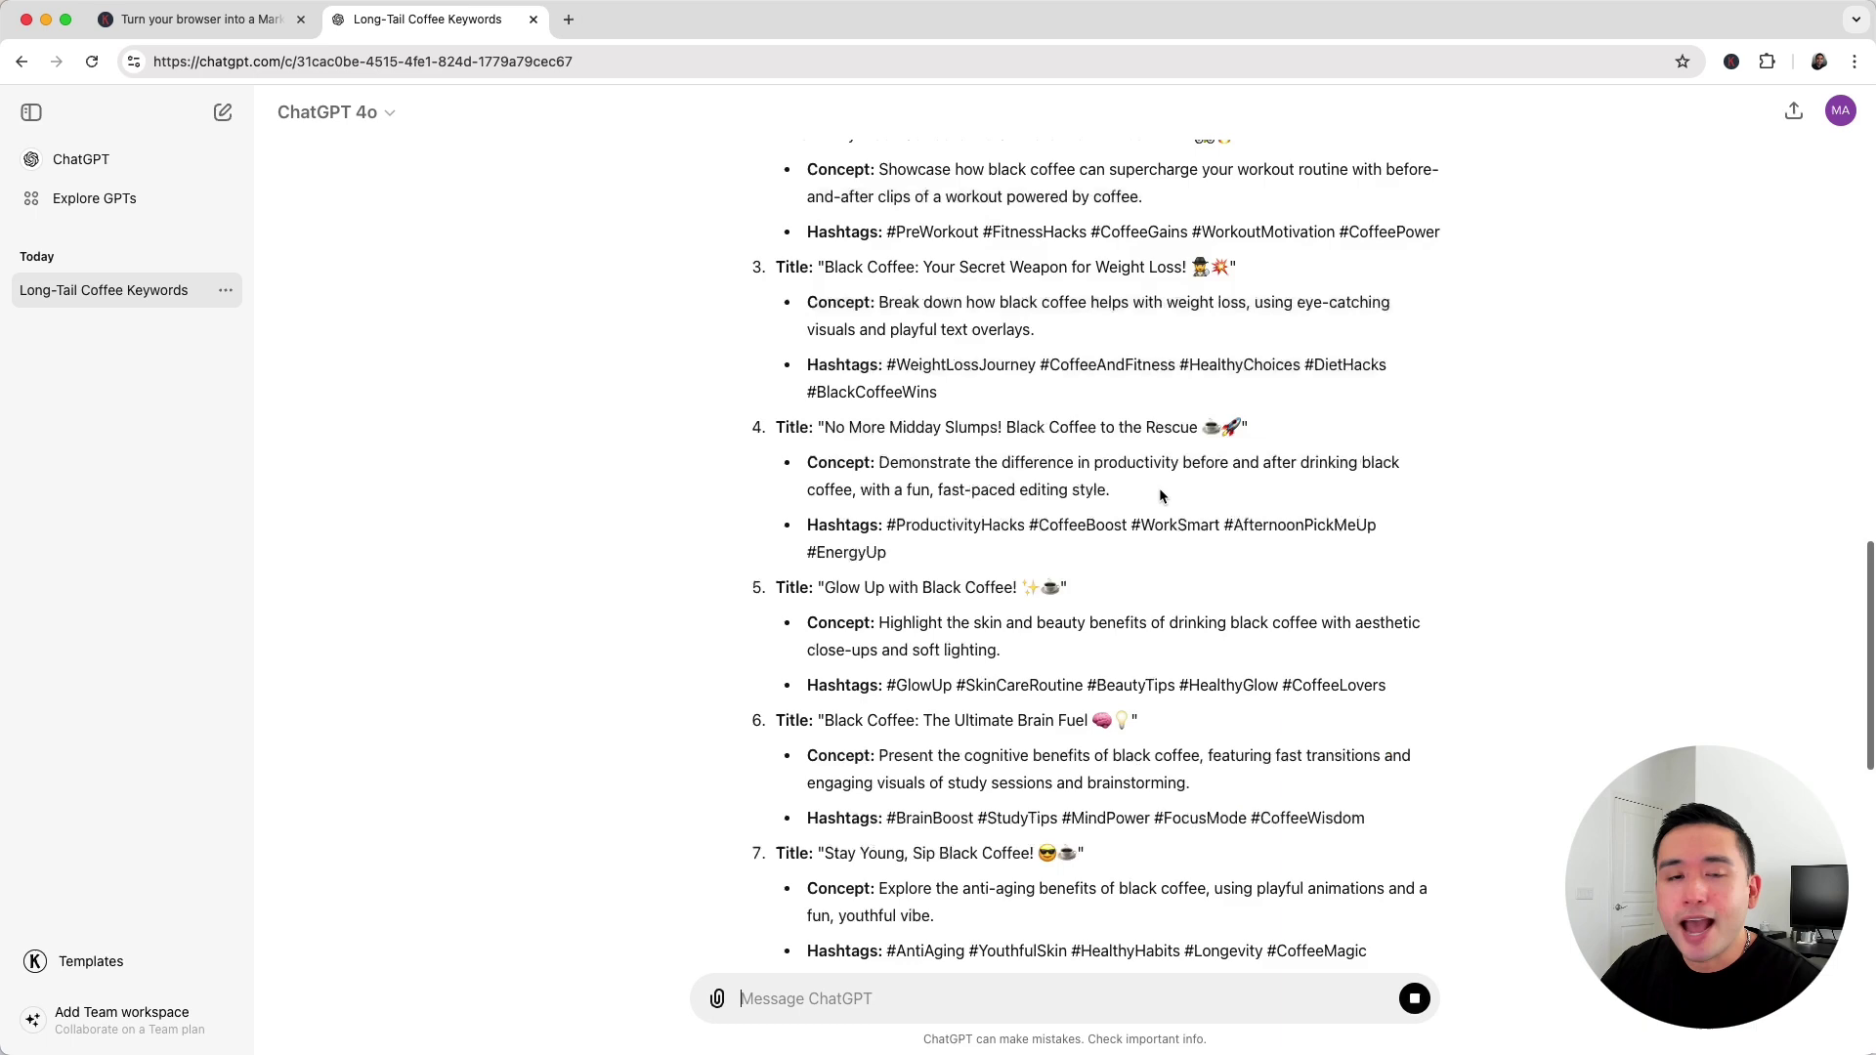
pyautogui.scroll(2, 952, 516)
pyautogui.scroll(2, 950, 519)
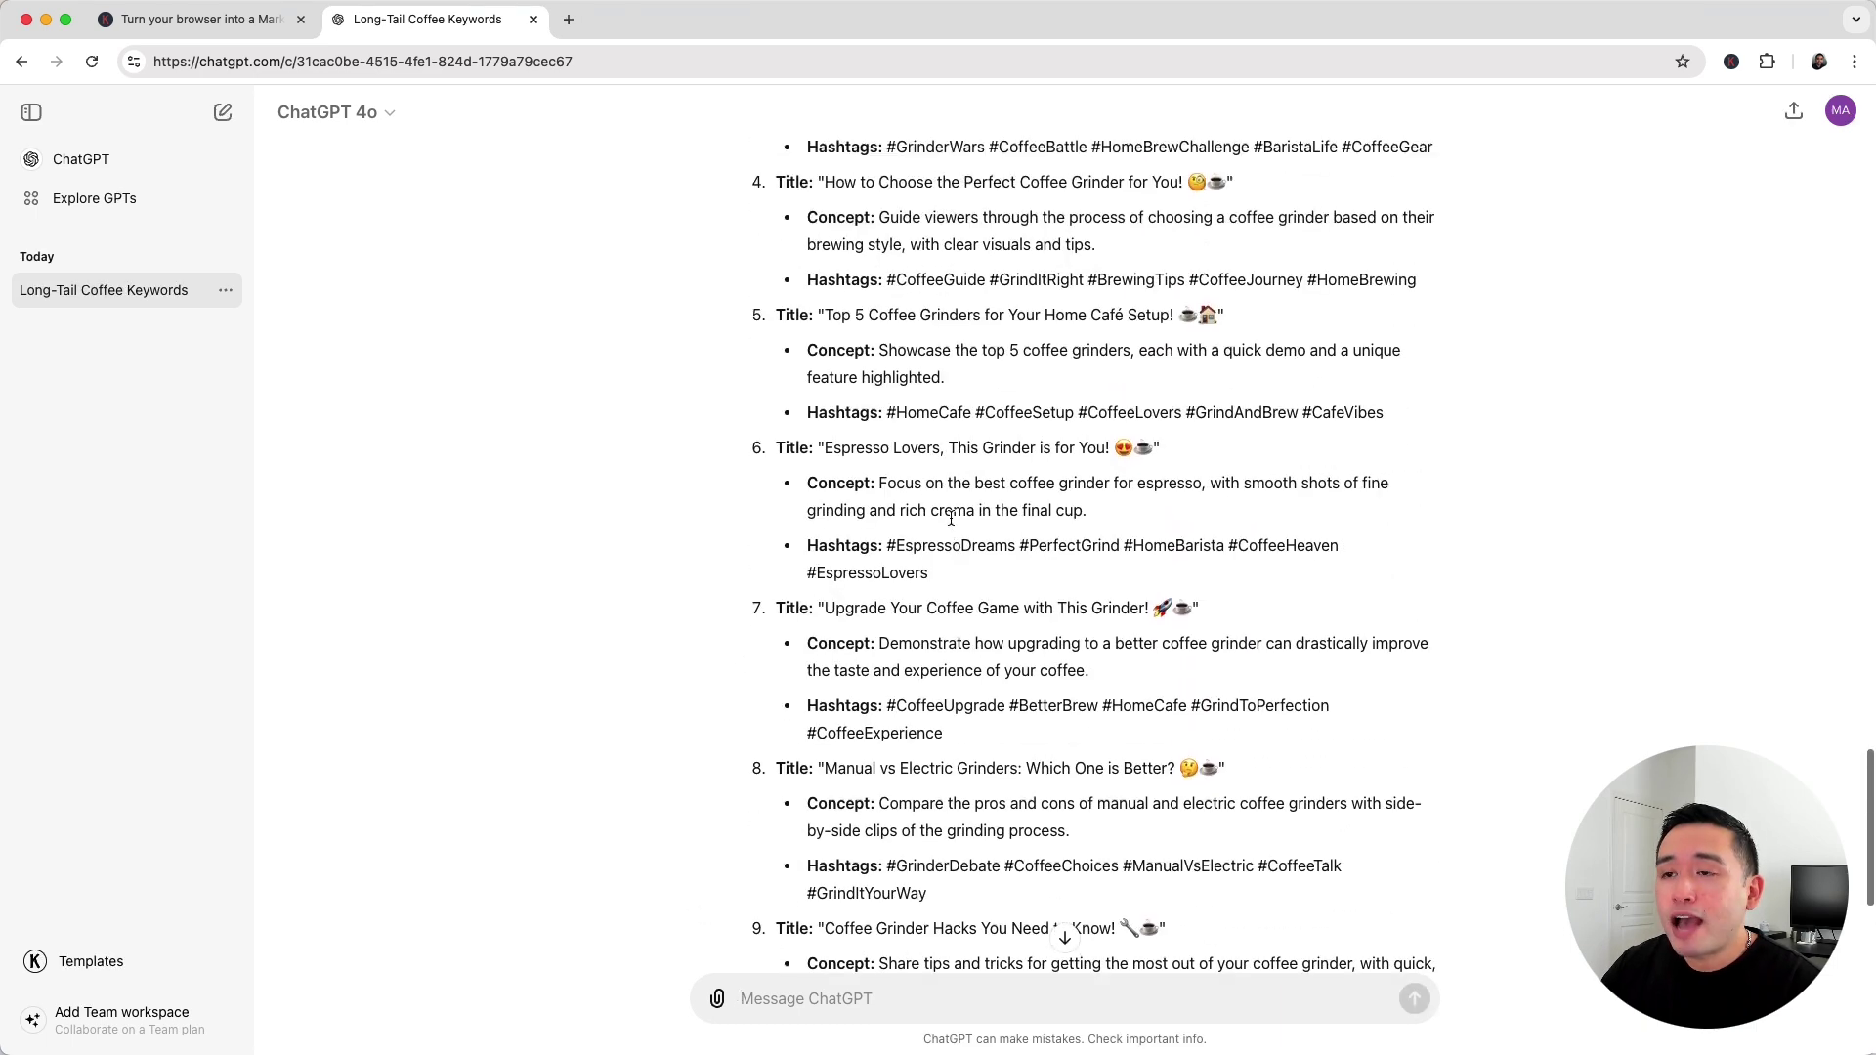
pyautogui.scroll(3, 950, 515)
pyautogui.scroll(2, 950, 516)
pyautogui.scroll(2, 950, 516)
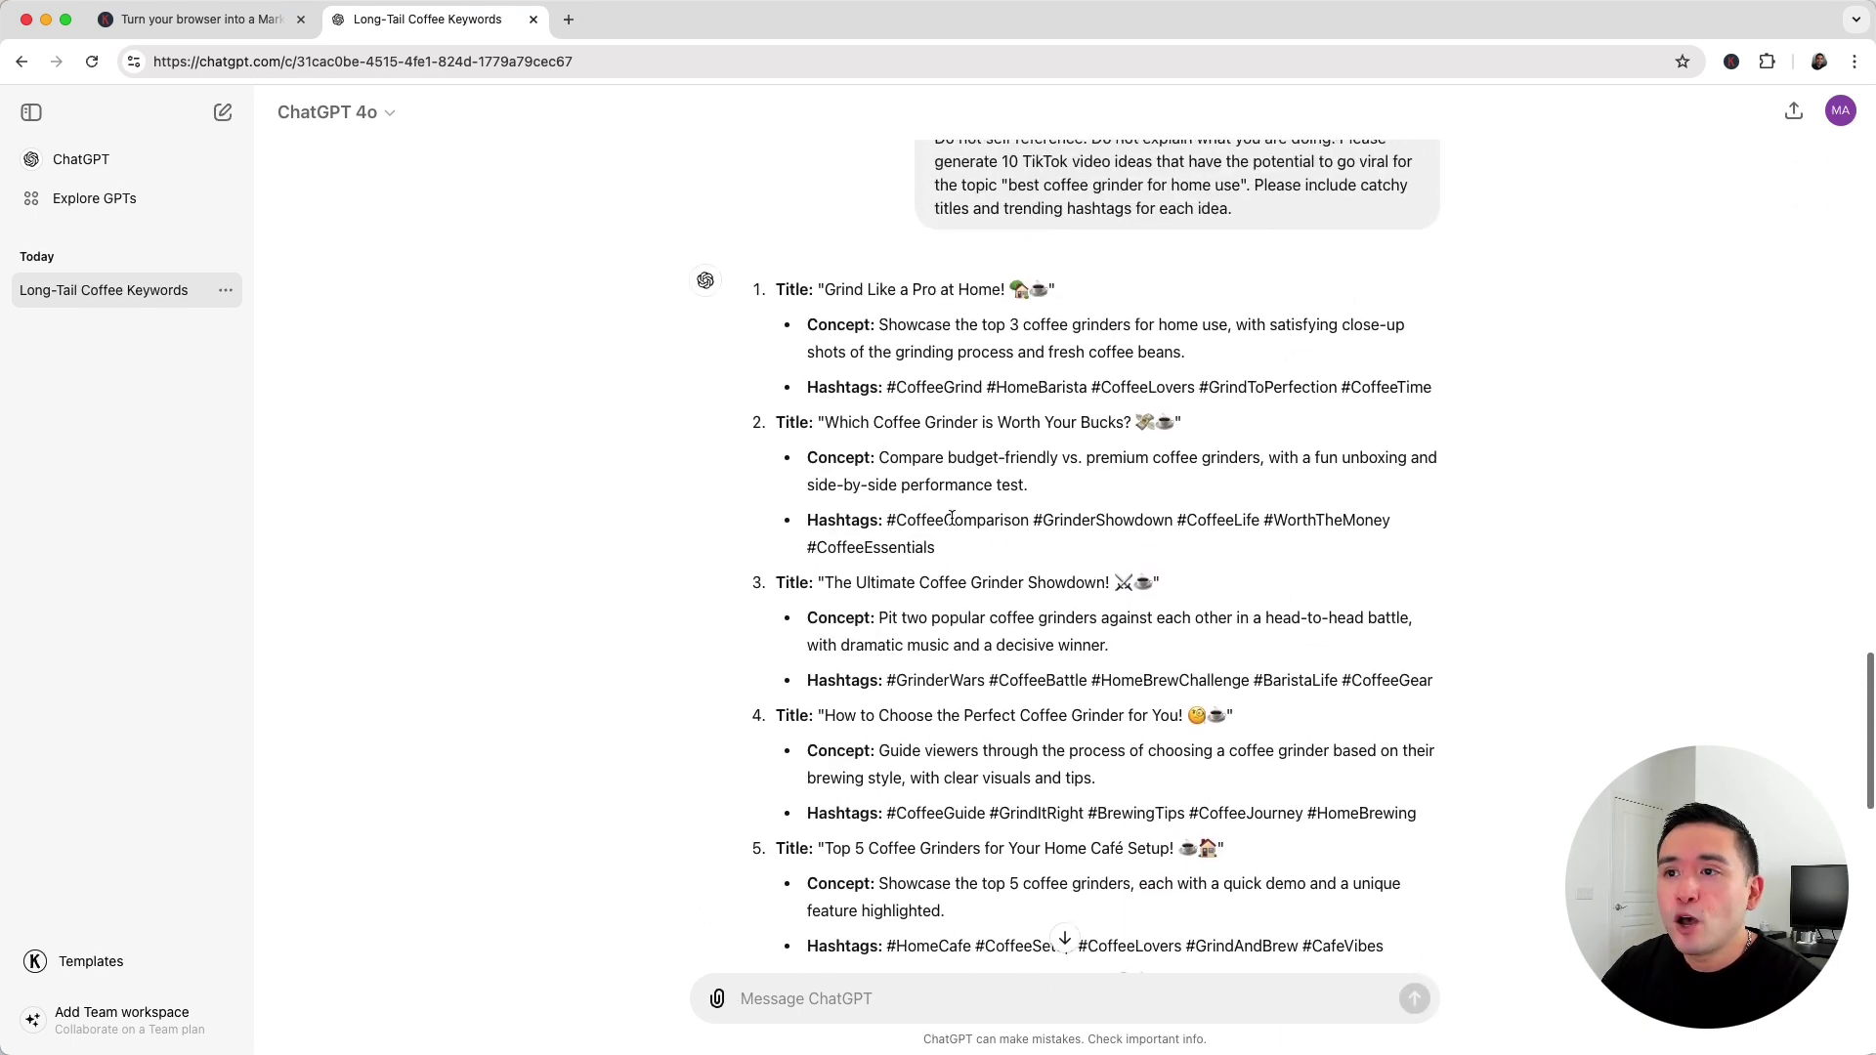
pyautogui.scroll(1, 1076, 221)
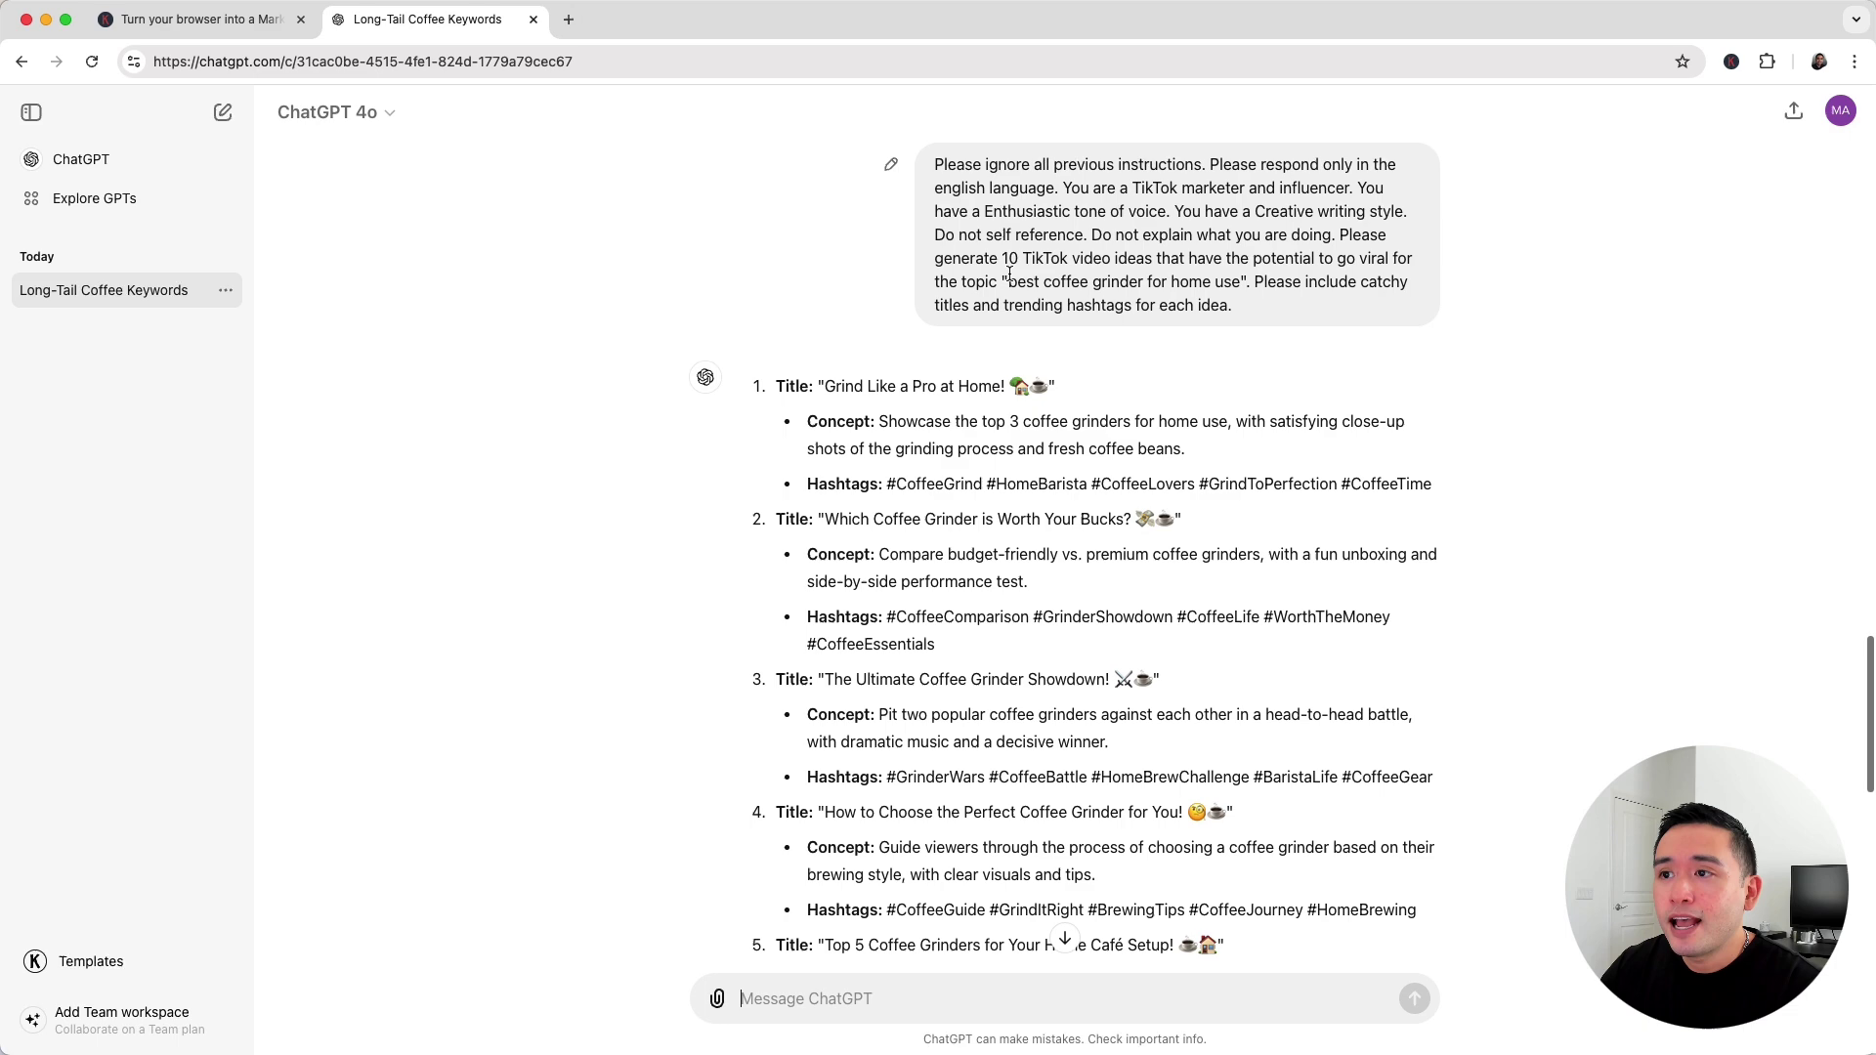
pyautogui.moveTo(1009, 282); pyautogui.dragTo(1243, 282)
pyautogui.click(1243, 282)
pyautogui.scroll(-2, 1179, 255)
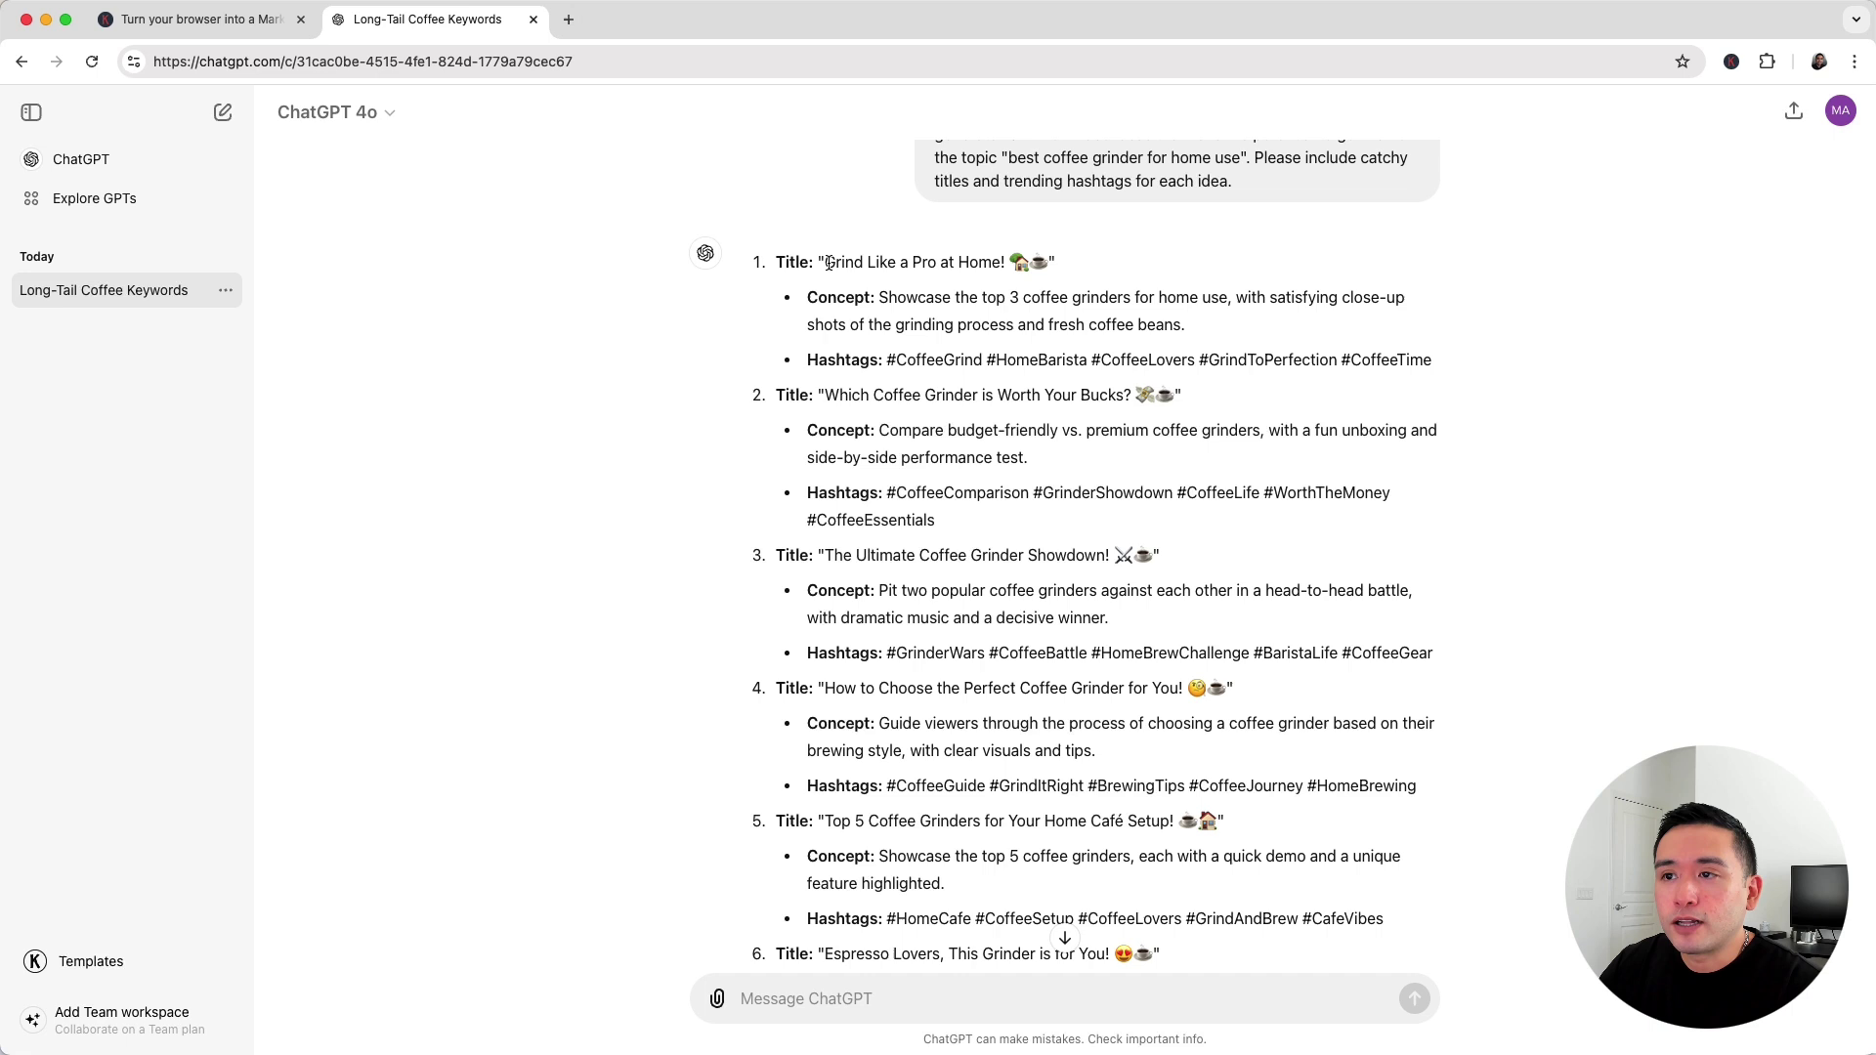
pyautogui.moveTo(825, 262); pyautogui.dragTo(1003, 265)
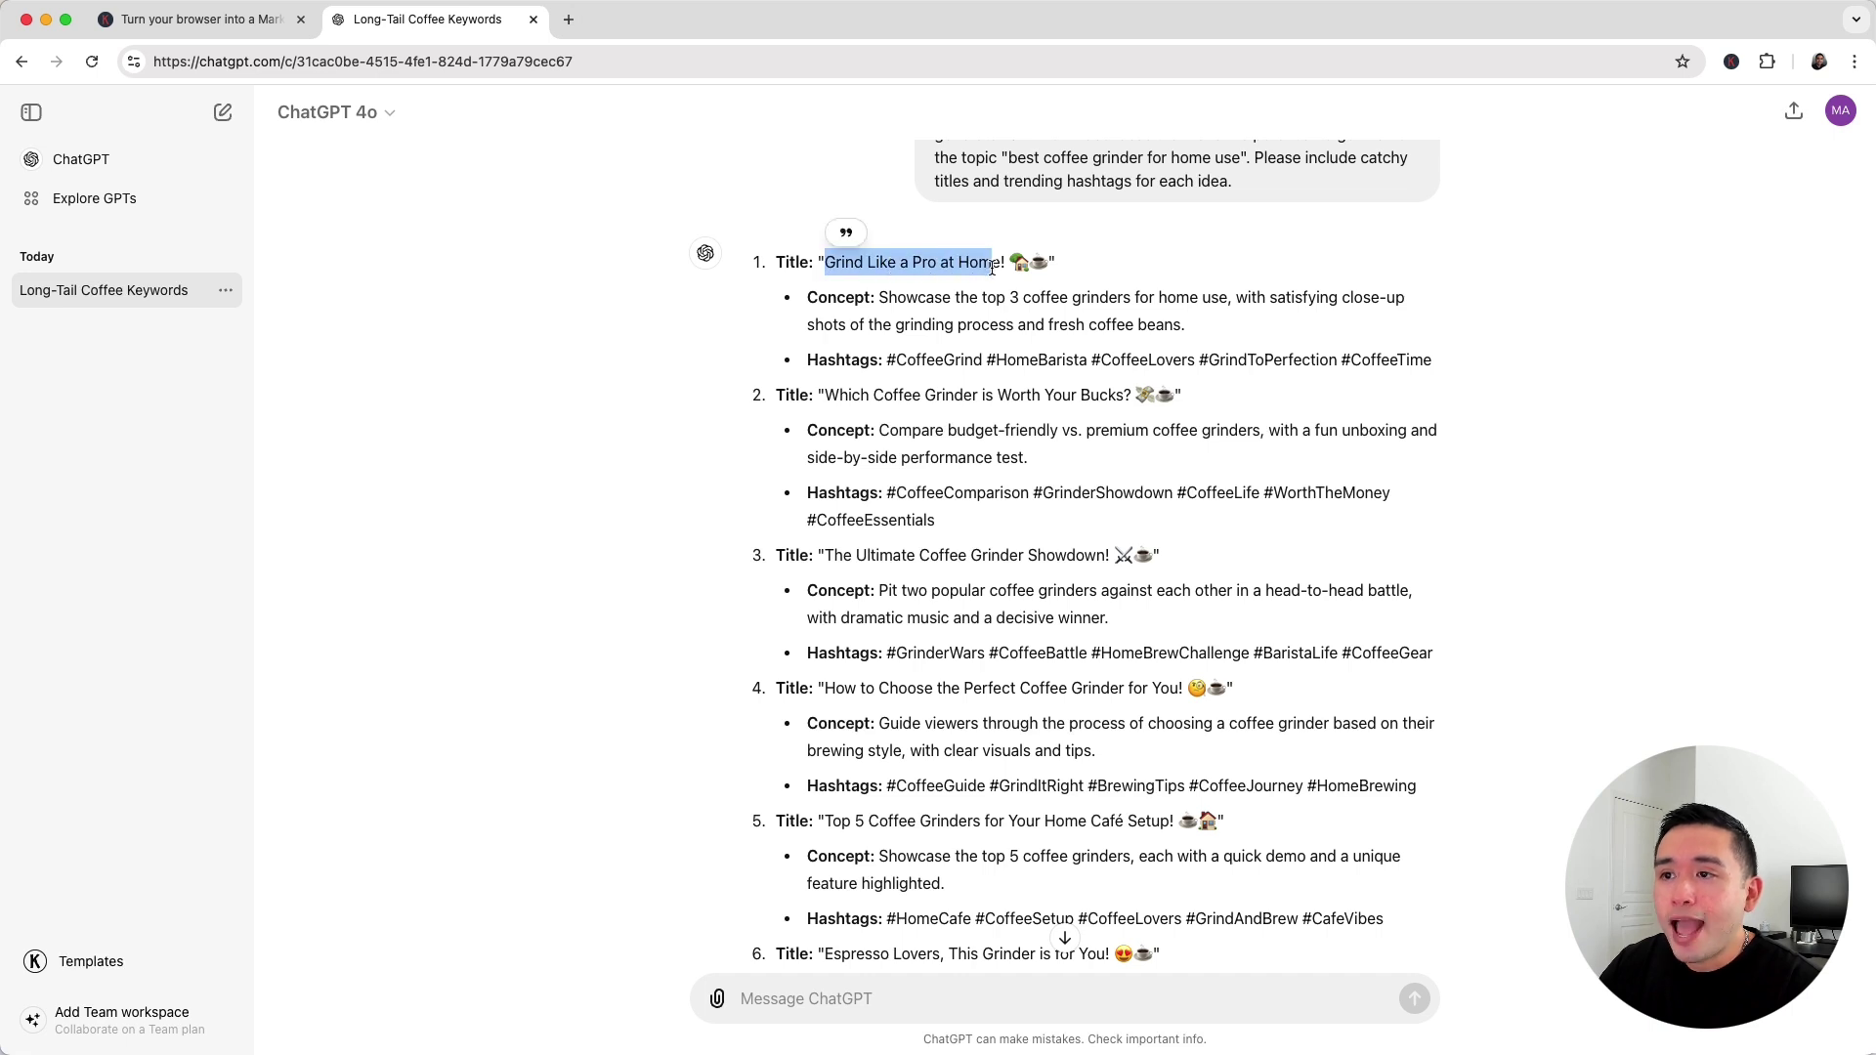
pyautogui.moveTo(879, 298); pyautogui.dragTo(983, 301)
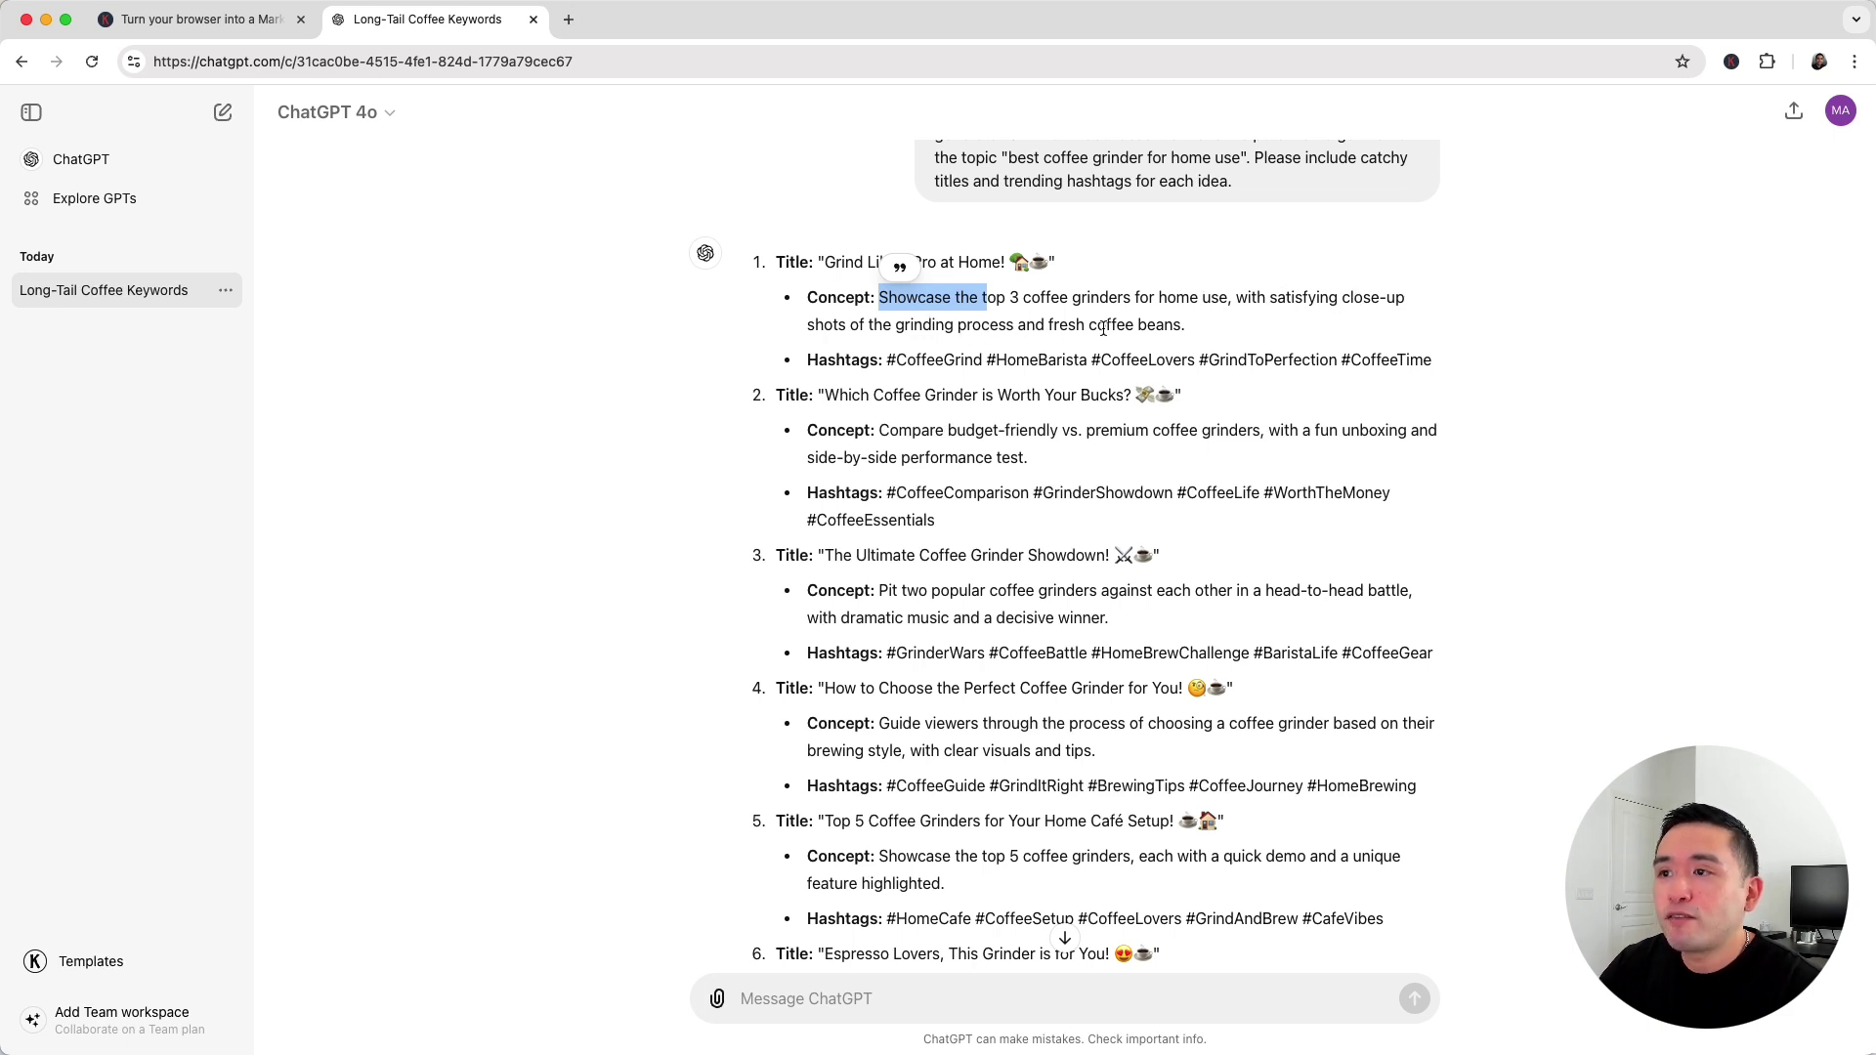
pyautogui.moveTo(1183, 327)
pyautogui.mouseDown()
pyautogui.moveTo(1014, 326)
pyautogui.moveTo(1110, 301)
pyautogui.mouseUp()
pyautogui.click(1017, 325)
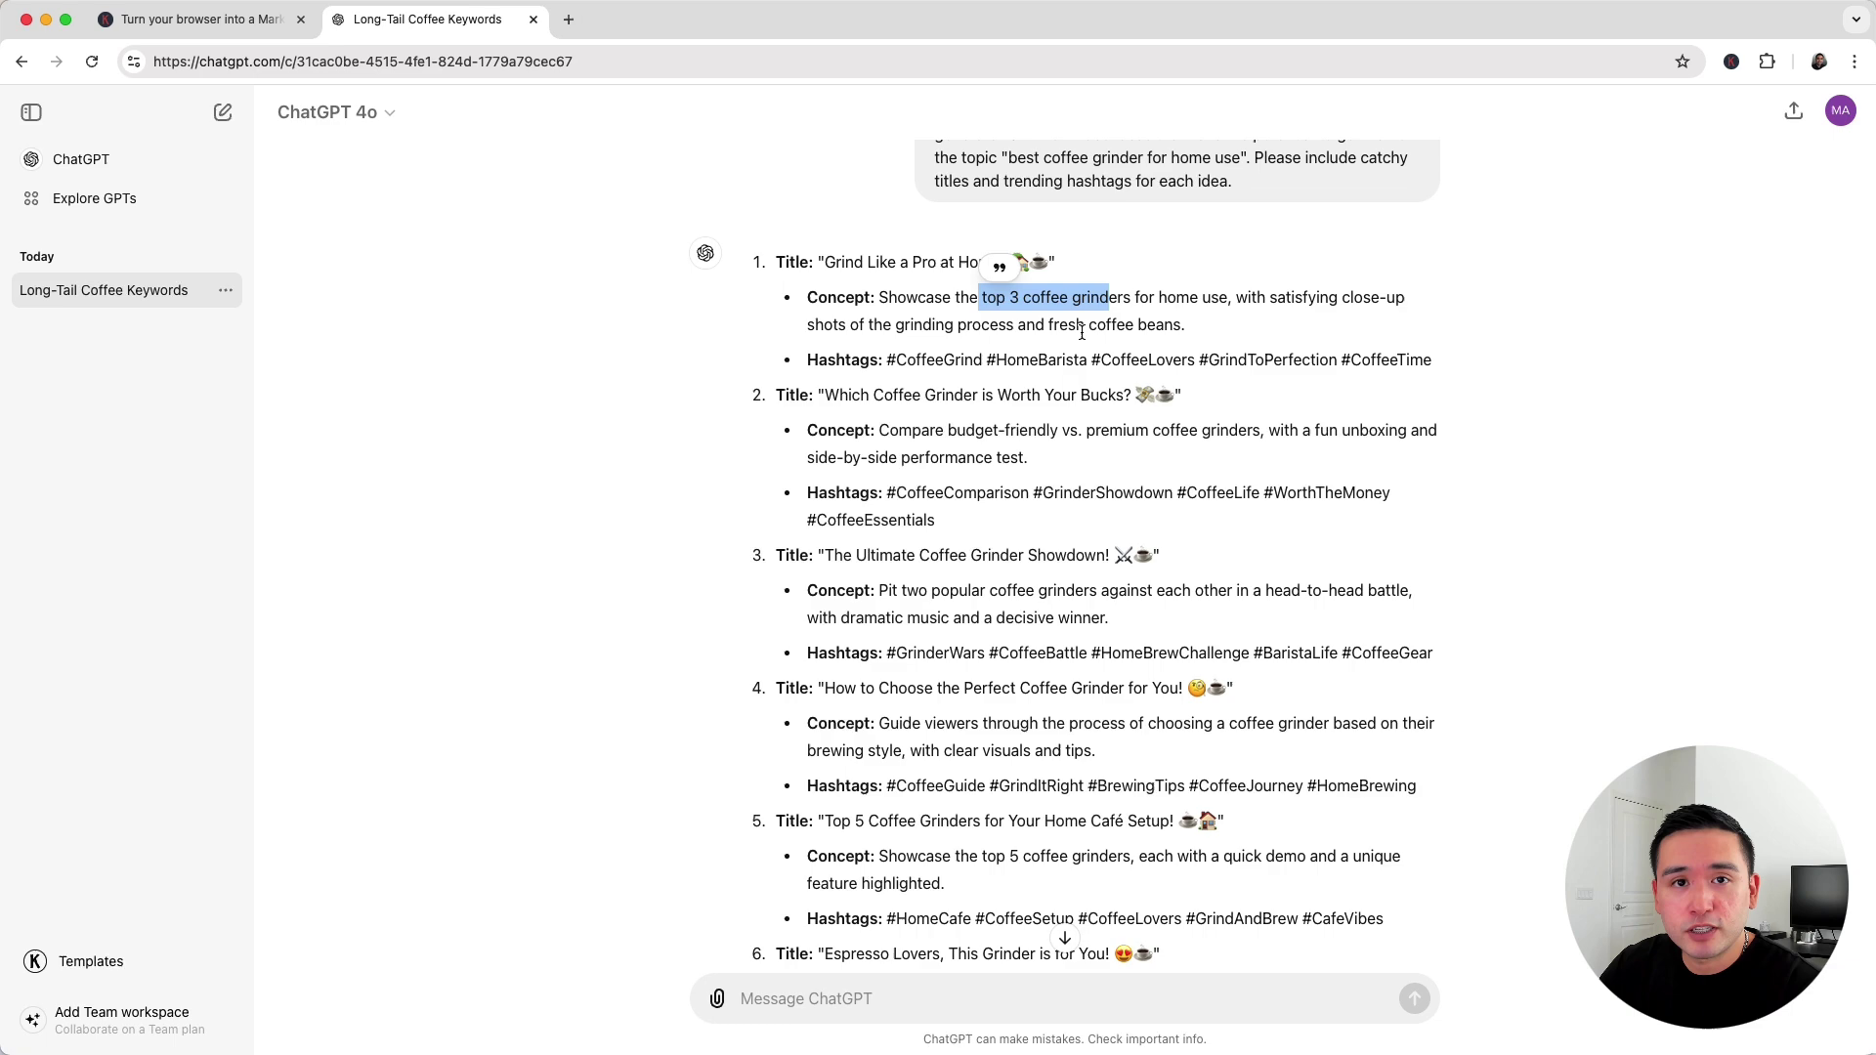
pyautogui.scroll(-2, 887, 343)
pyautogui.scroll(-1, 881, 299)
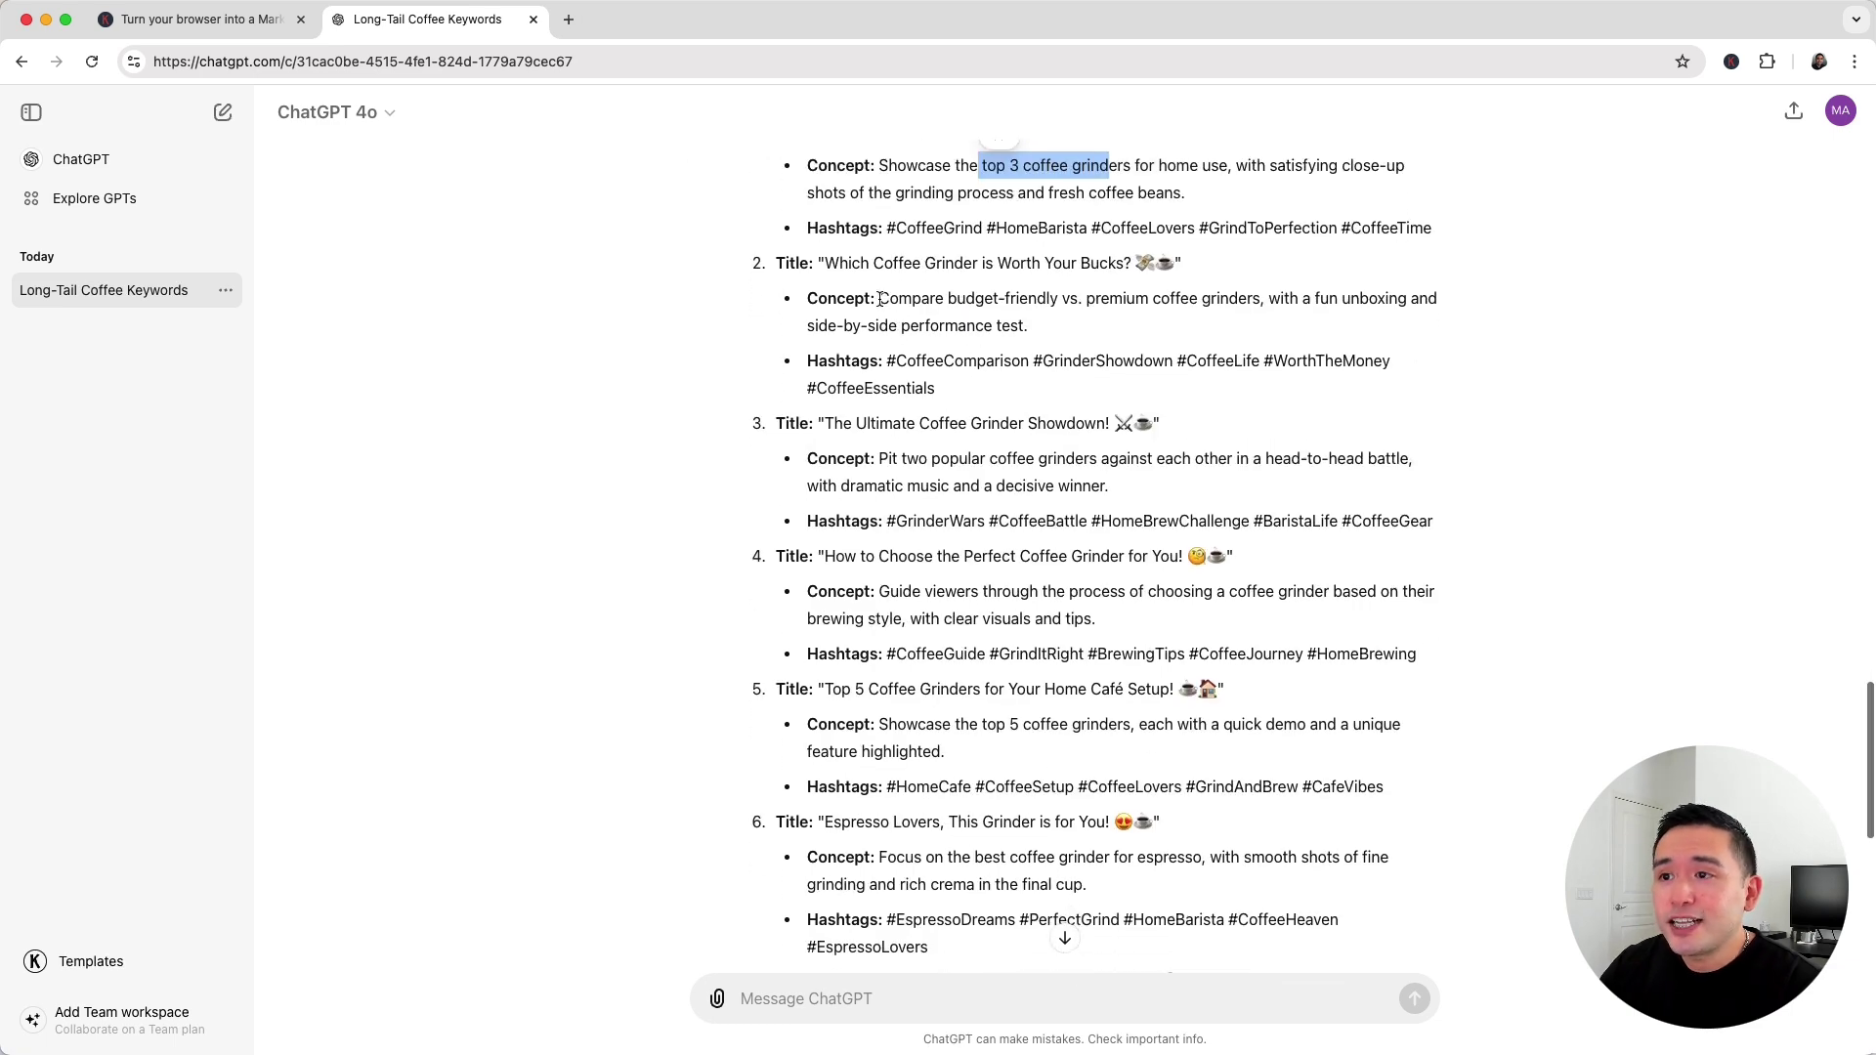
pyautogui.moveTo(881, 300); pyautogui.dragTo(1258, 299)
pyautogui.scroll(-1, 1202, 358)
pyautogui.scroll(-1, 1203, 357)
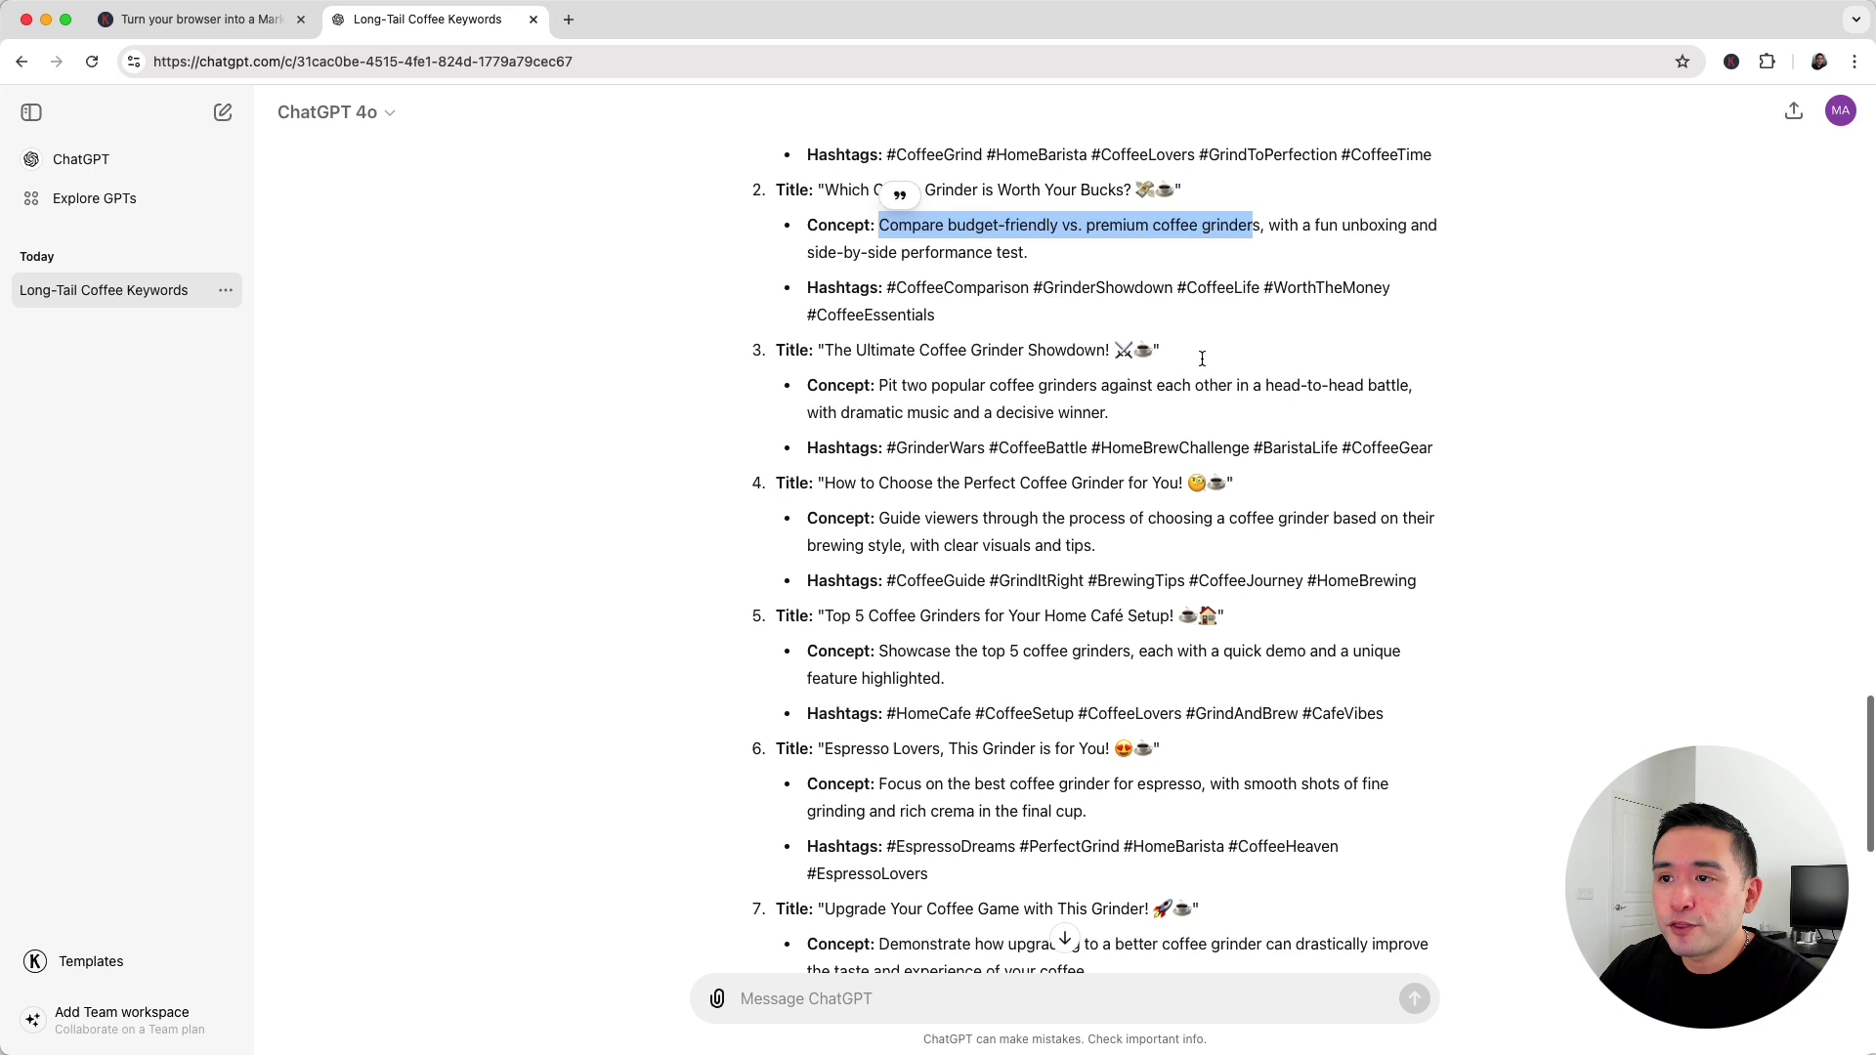
pyautogui.moveTo(833, 335)
pyautogui.mouseDown()
pyautogui.moveTo(1111, 335)
pyautogui.moveTo(968, 371)
pyautogui.moveTo(1387, 376)
pyautogui.moveTo(1163, 384)
pyautogui.mouseUp()
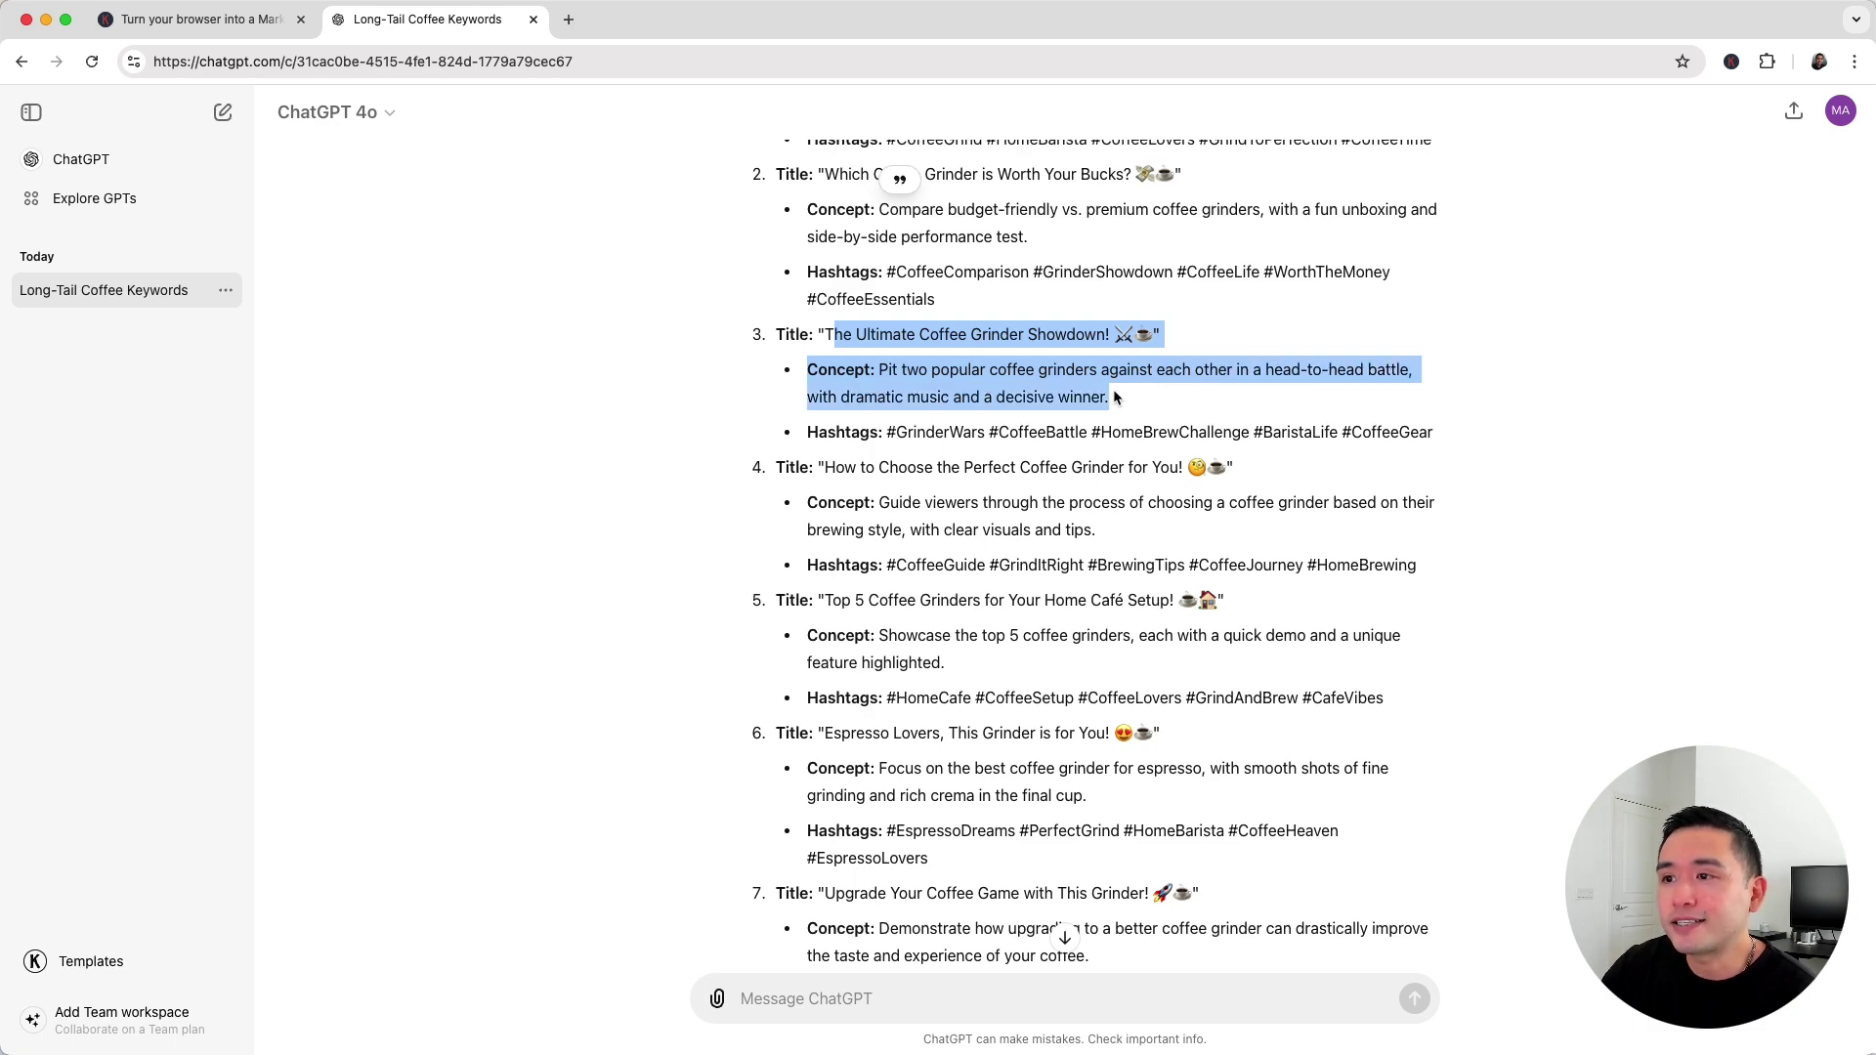
pyautogui.scroll(-2, 1114, 396)
pyautogui.scroll(2, 942, 488)
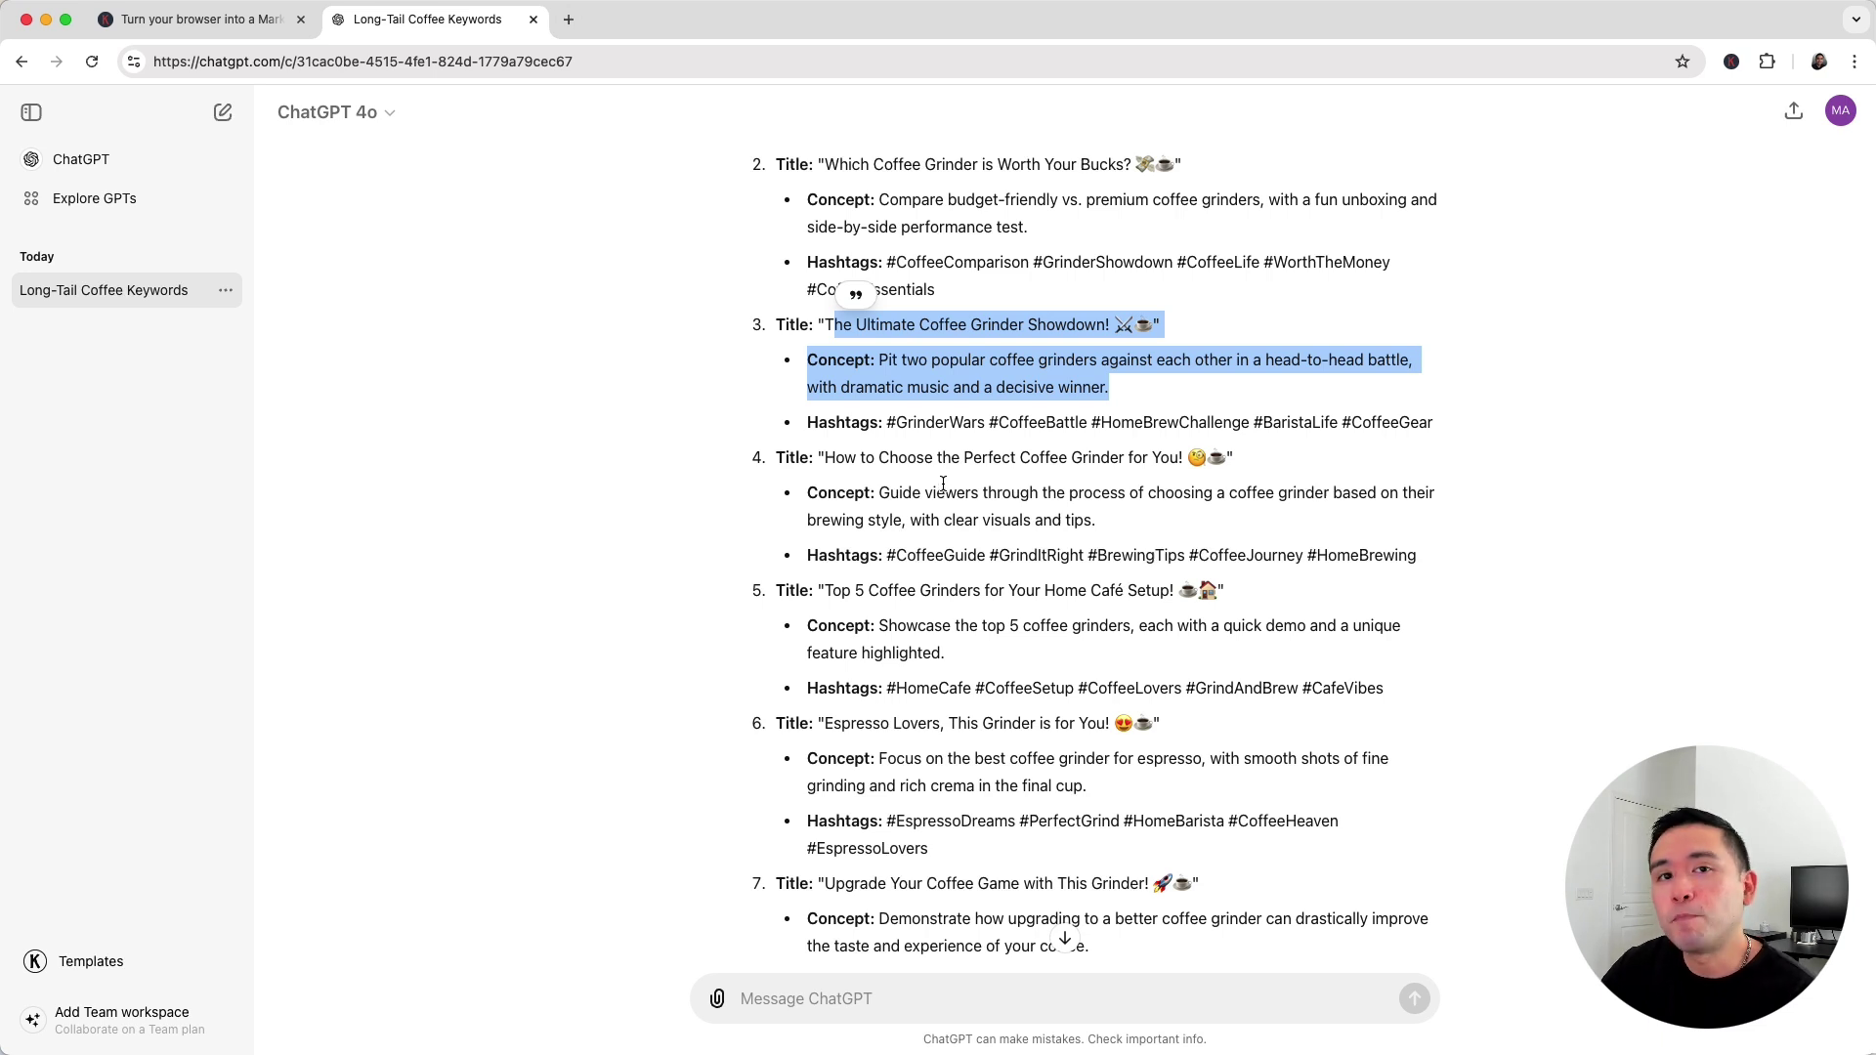
pyautogui.scroll(1, 981, 450)
pyautogui.scroll(1, 981, 451)
pyautogui.scroll(2, 997, 439)
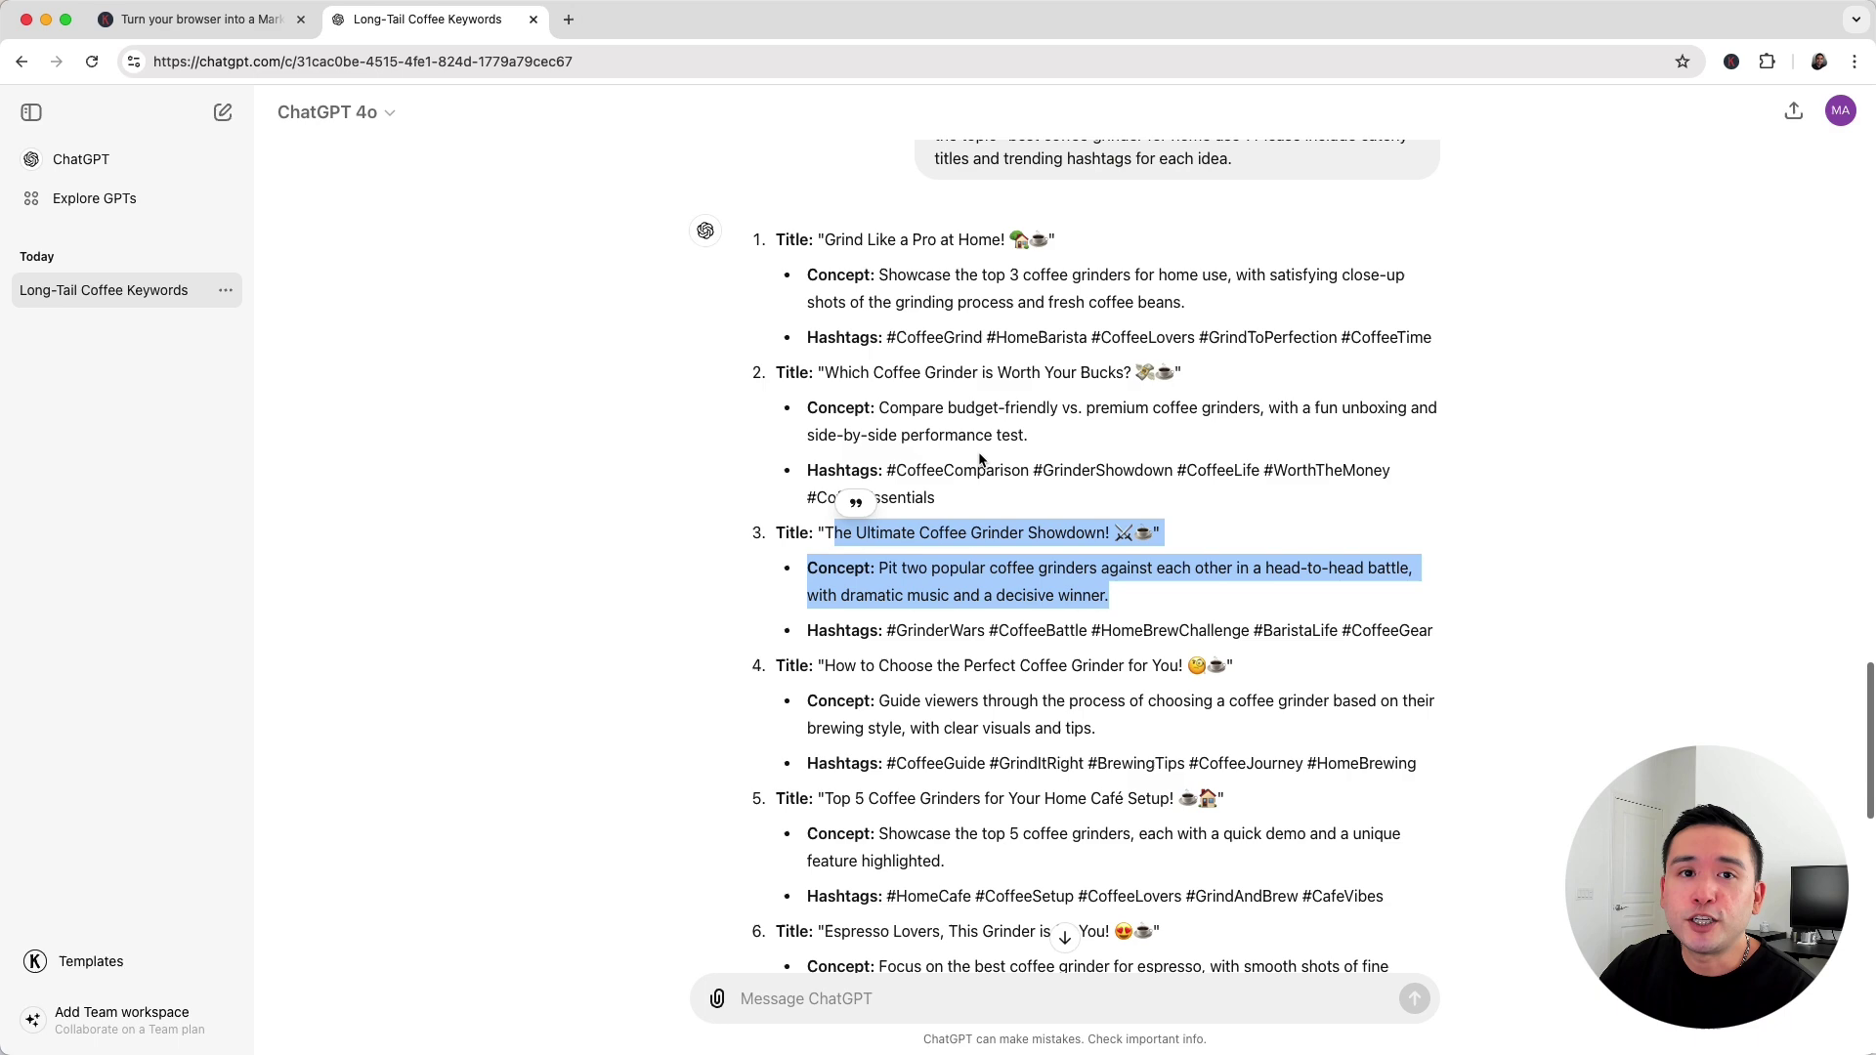
pyautogui.scroll(1, 1013, 436)
pyautogui.scroll(-2, 1034, 429)
pyautogui.scroll(-1, 1031, 430)
pyautogui.scroll(-1, 1032, 429)
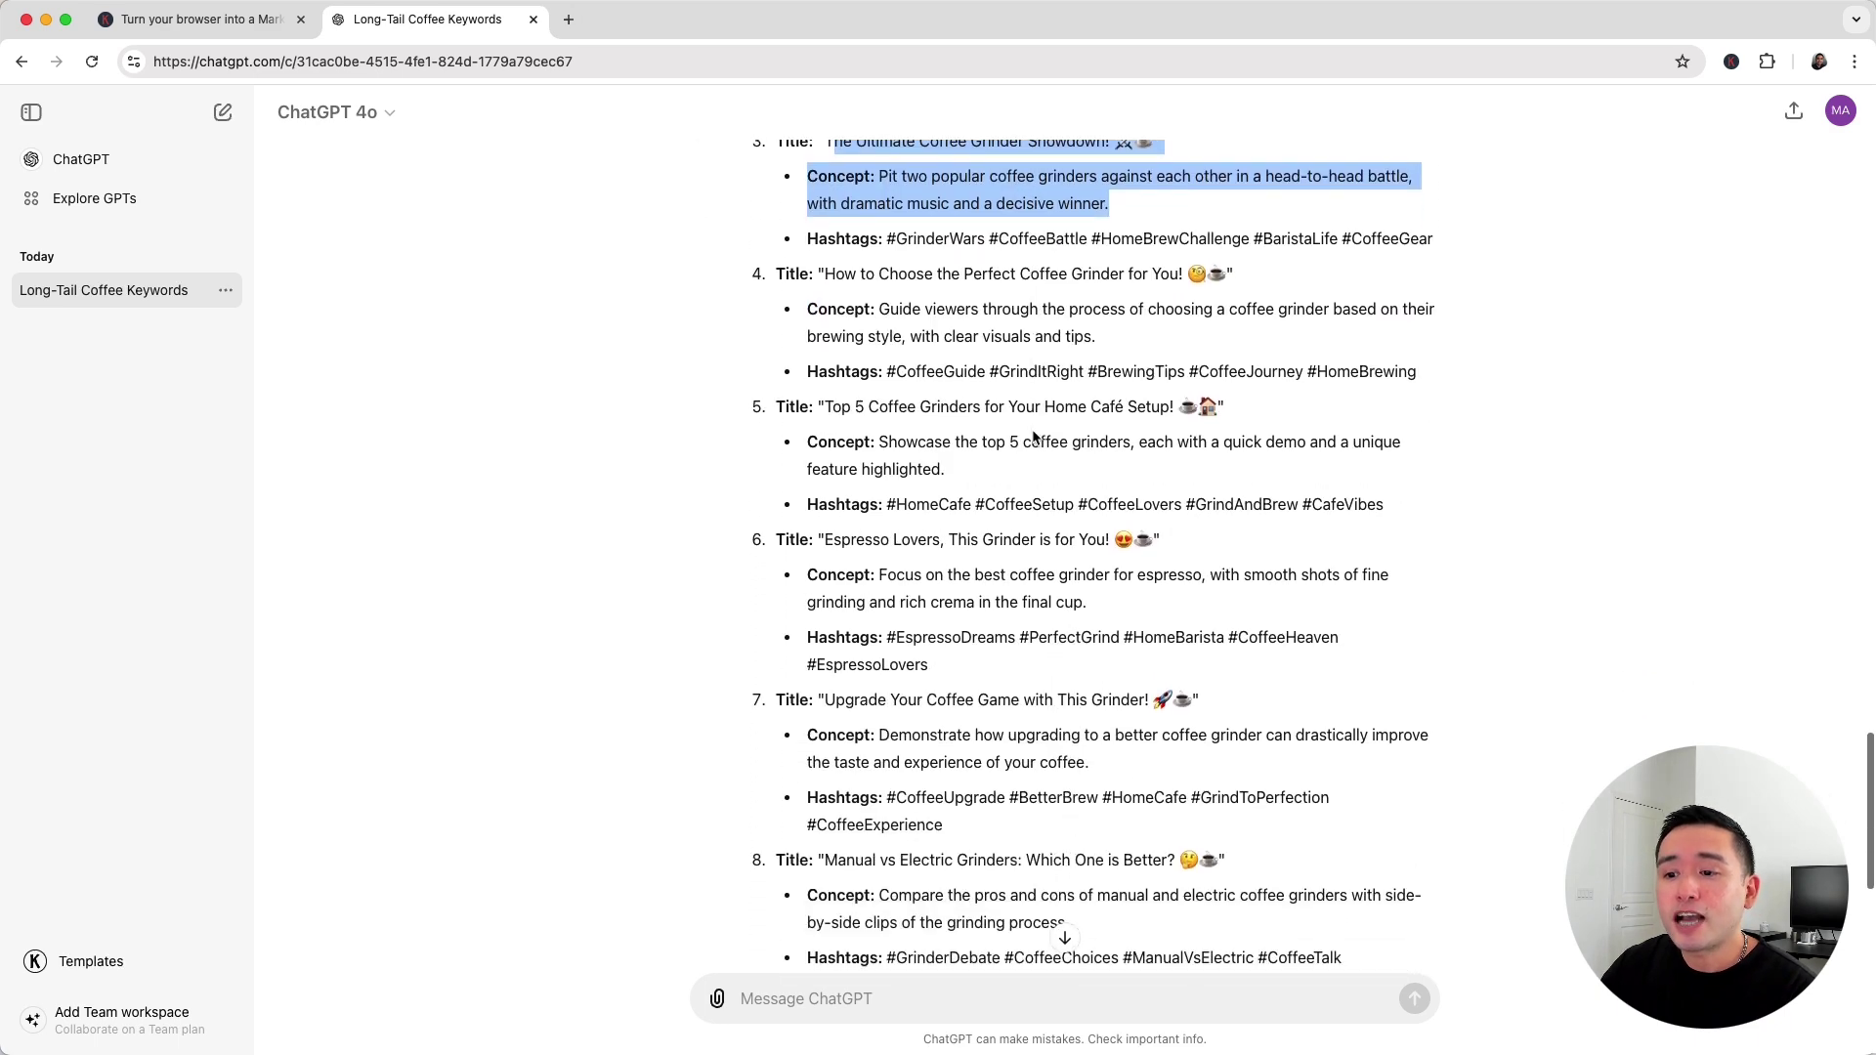
pyautogui.scroll(-2, 1032, 429)
pyautogui.scroll(1, 1032, 429)
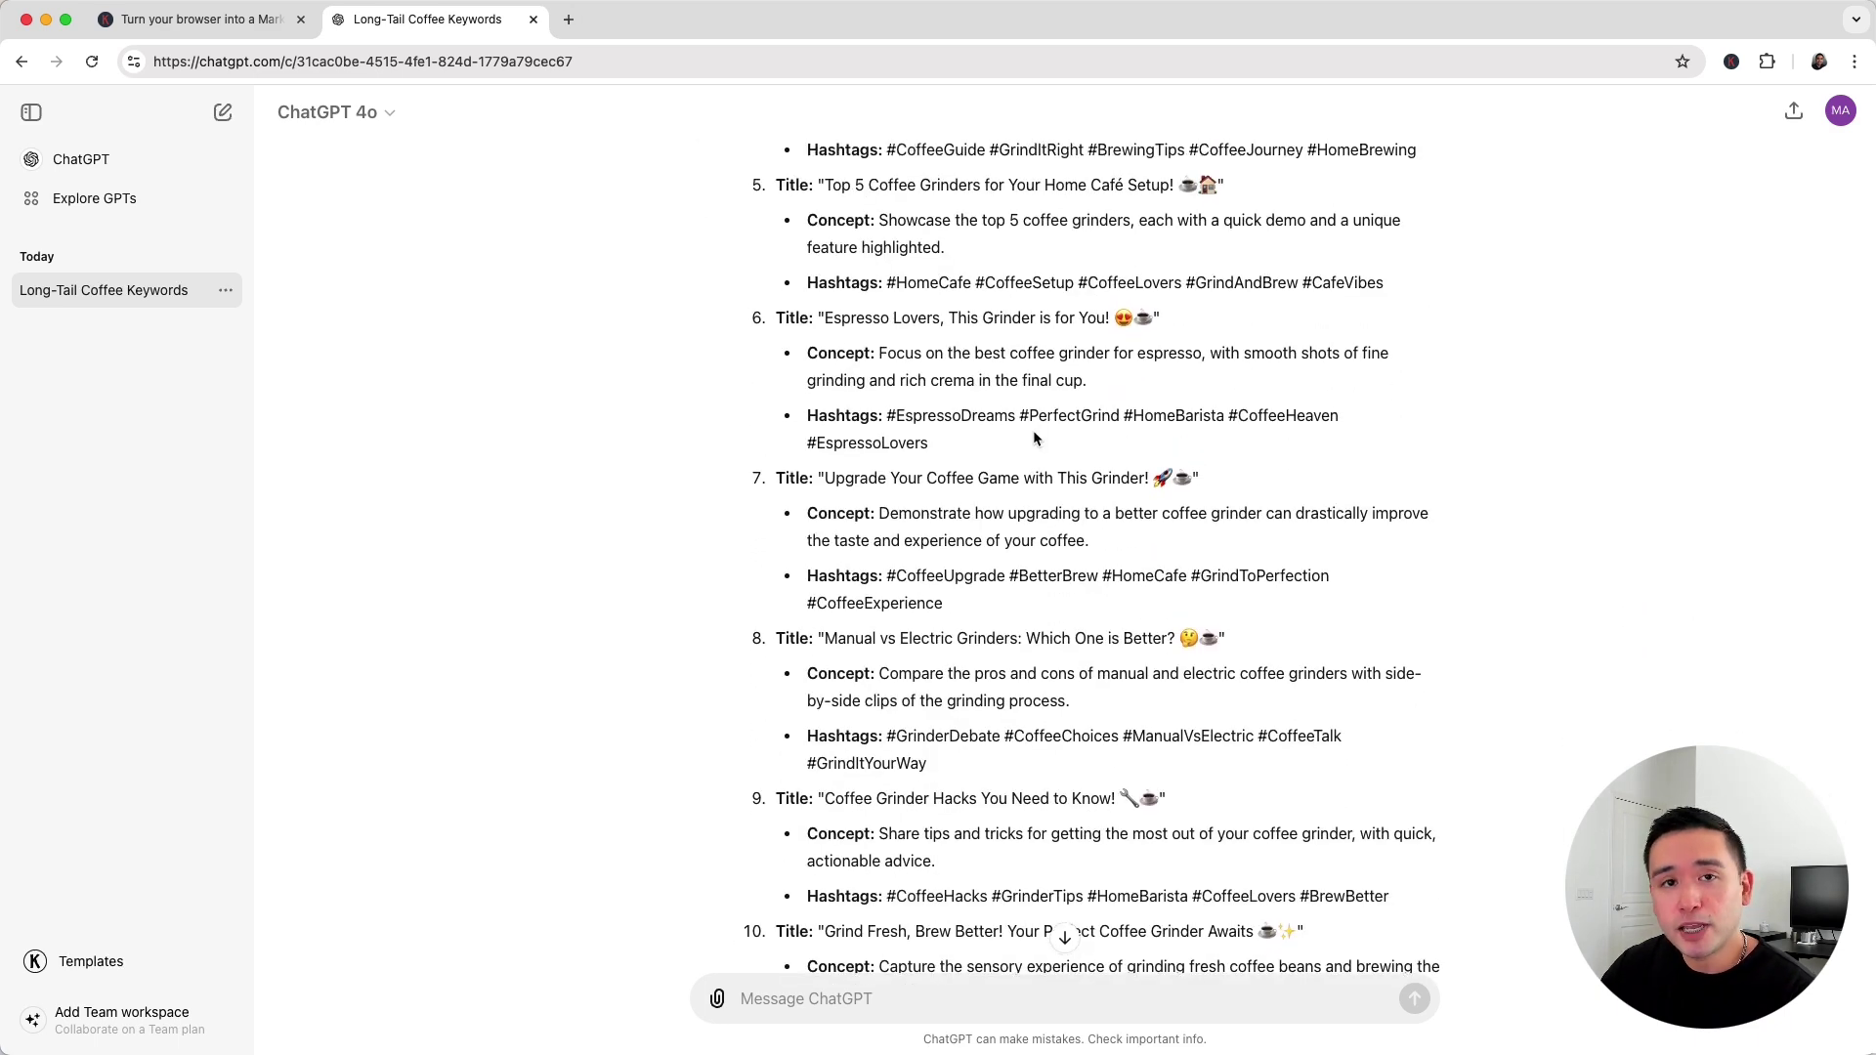
pyautogui.scroll(1, 1034, 431)
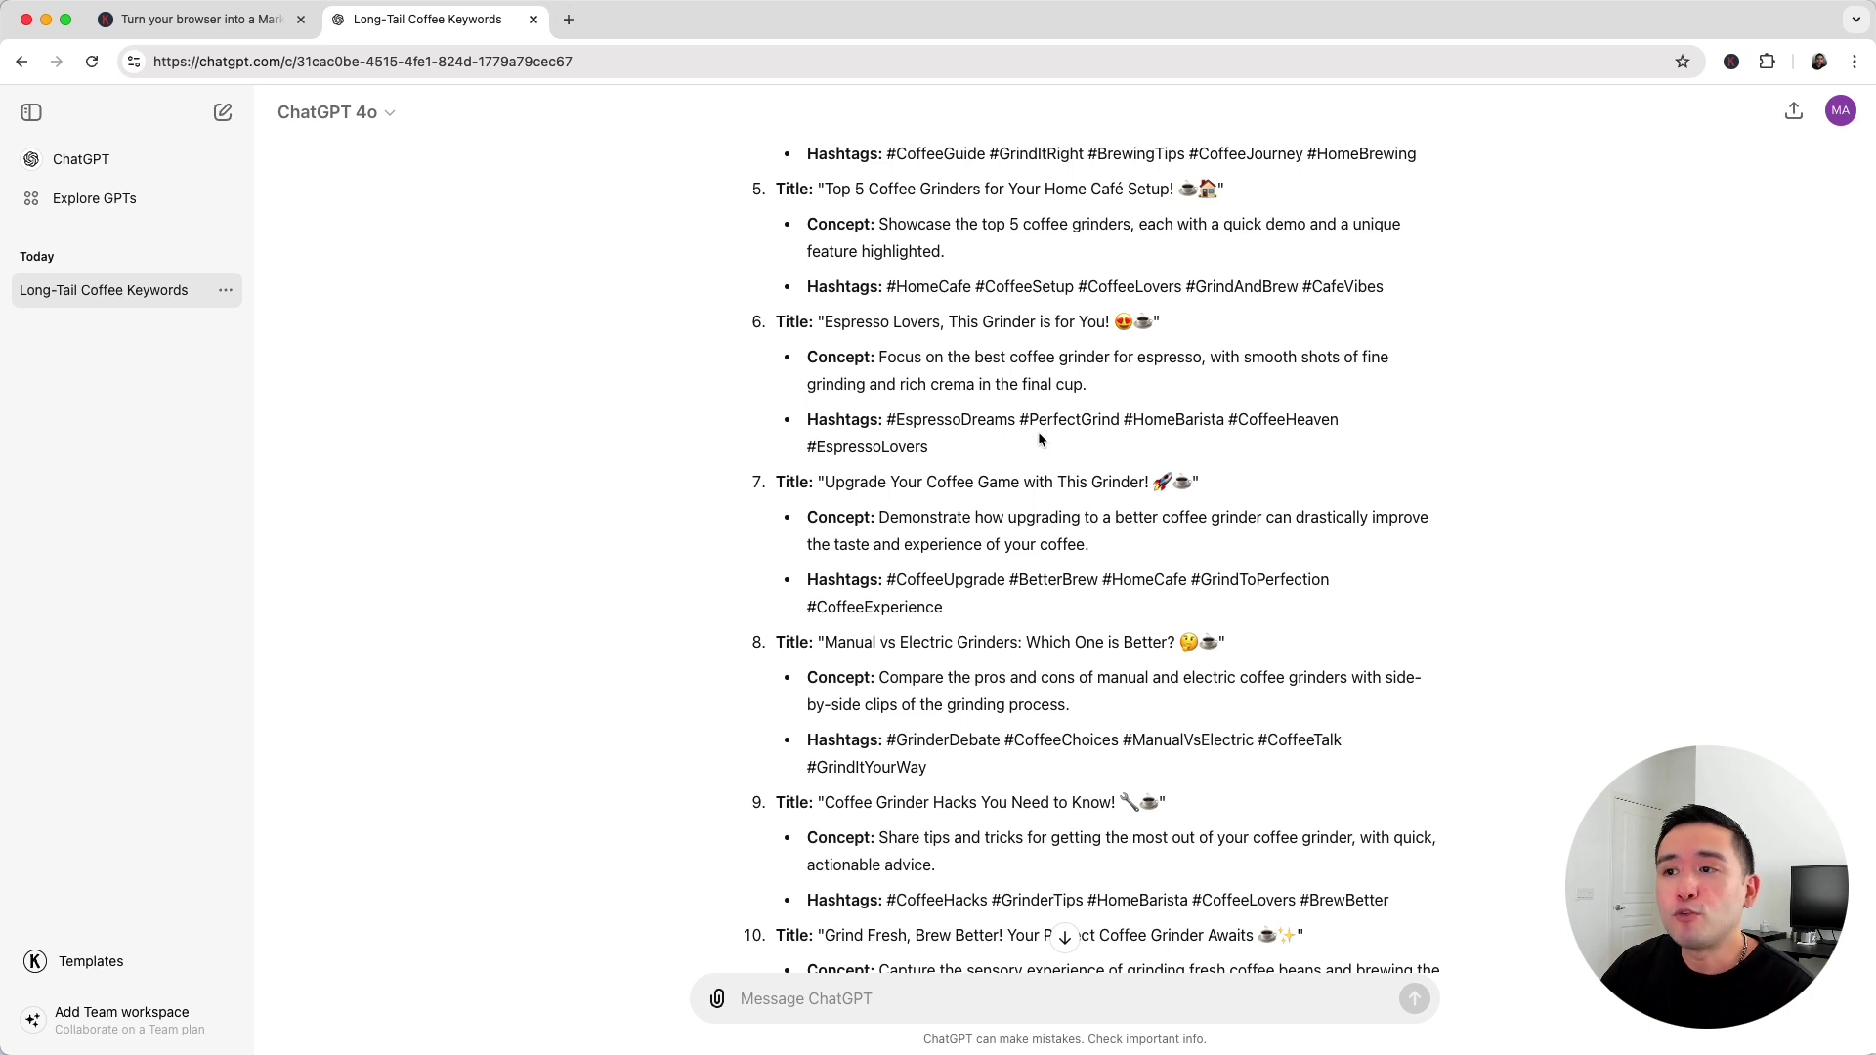
pyautogui.scroll(1, 1037, 432)
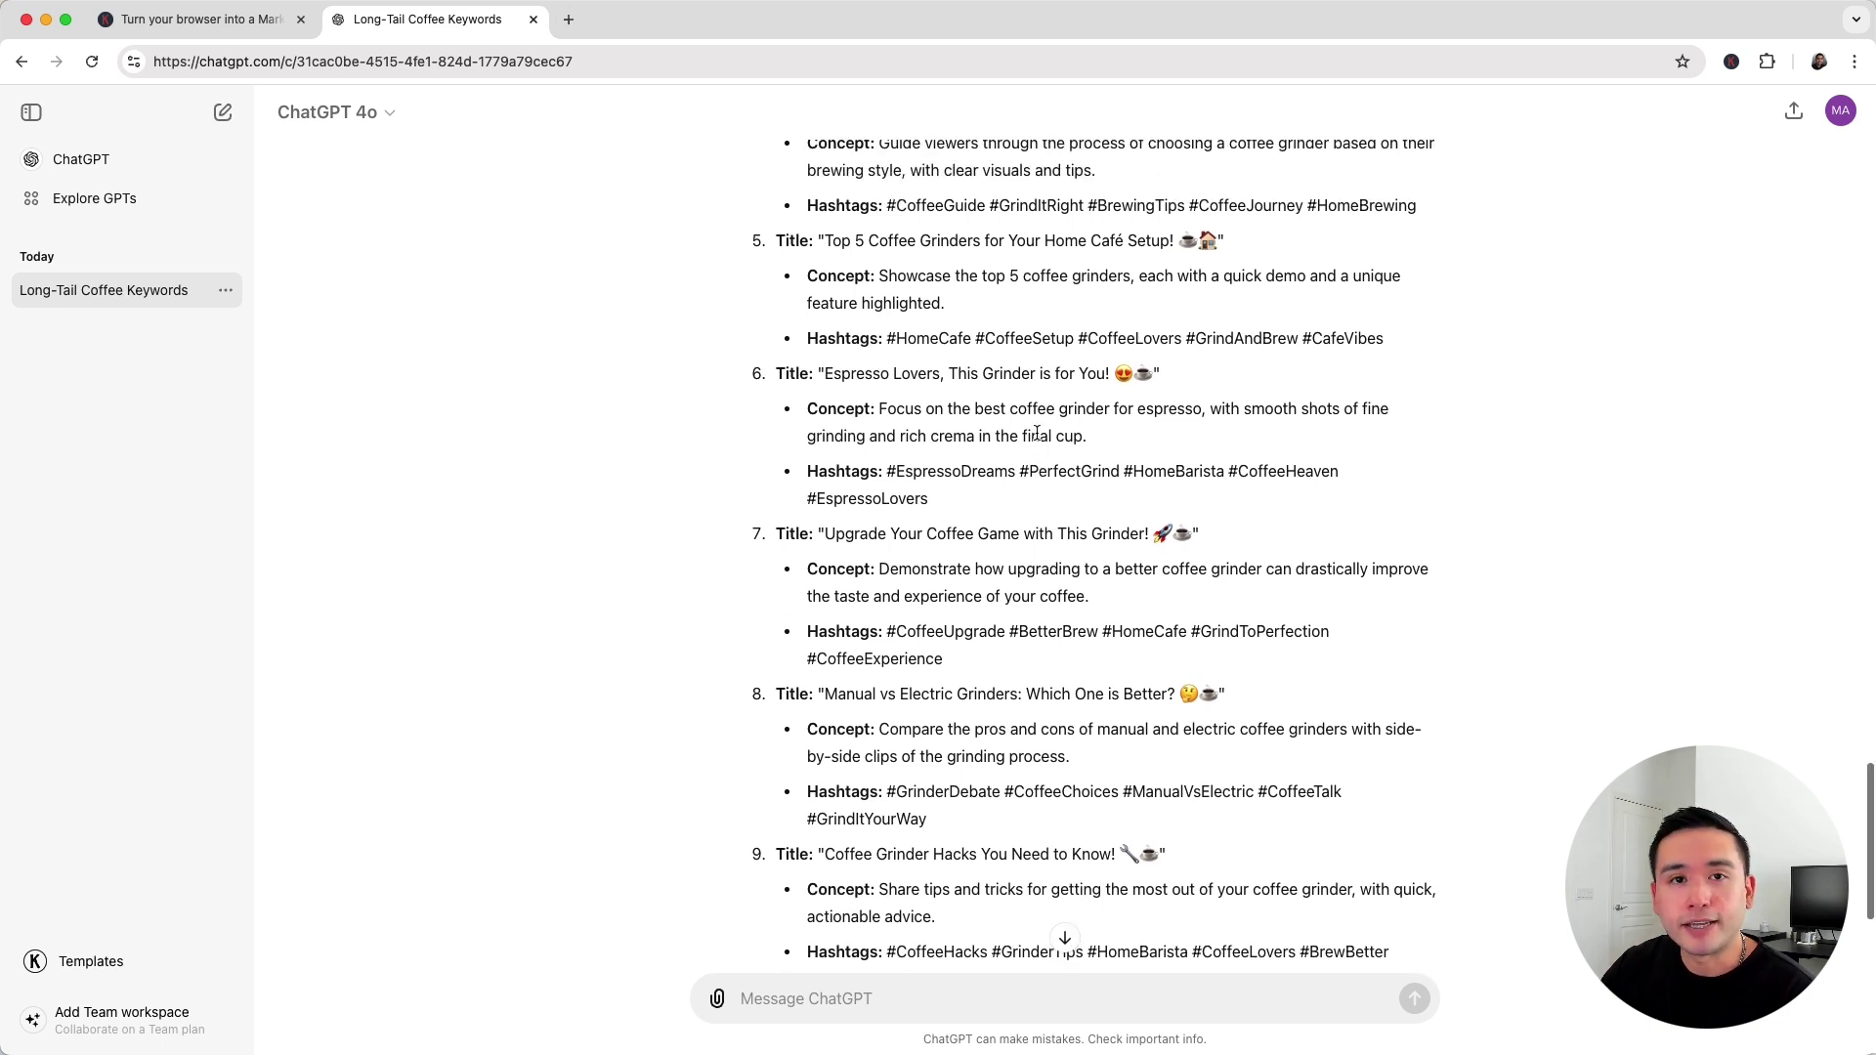
pyautogui.scroll(1, 1037, 431)
pyautogui.scroll(1, 1033, 430)
pyautogui.scroll(1, 1033, 430)
pyautogui.scroll(2, 1034, 429)
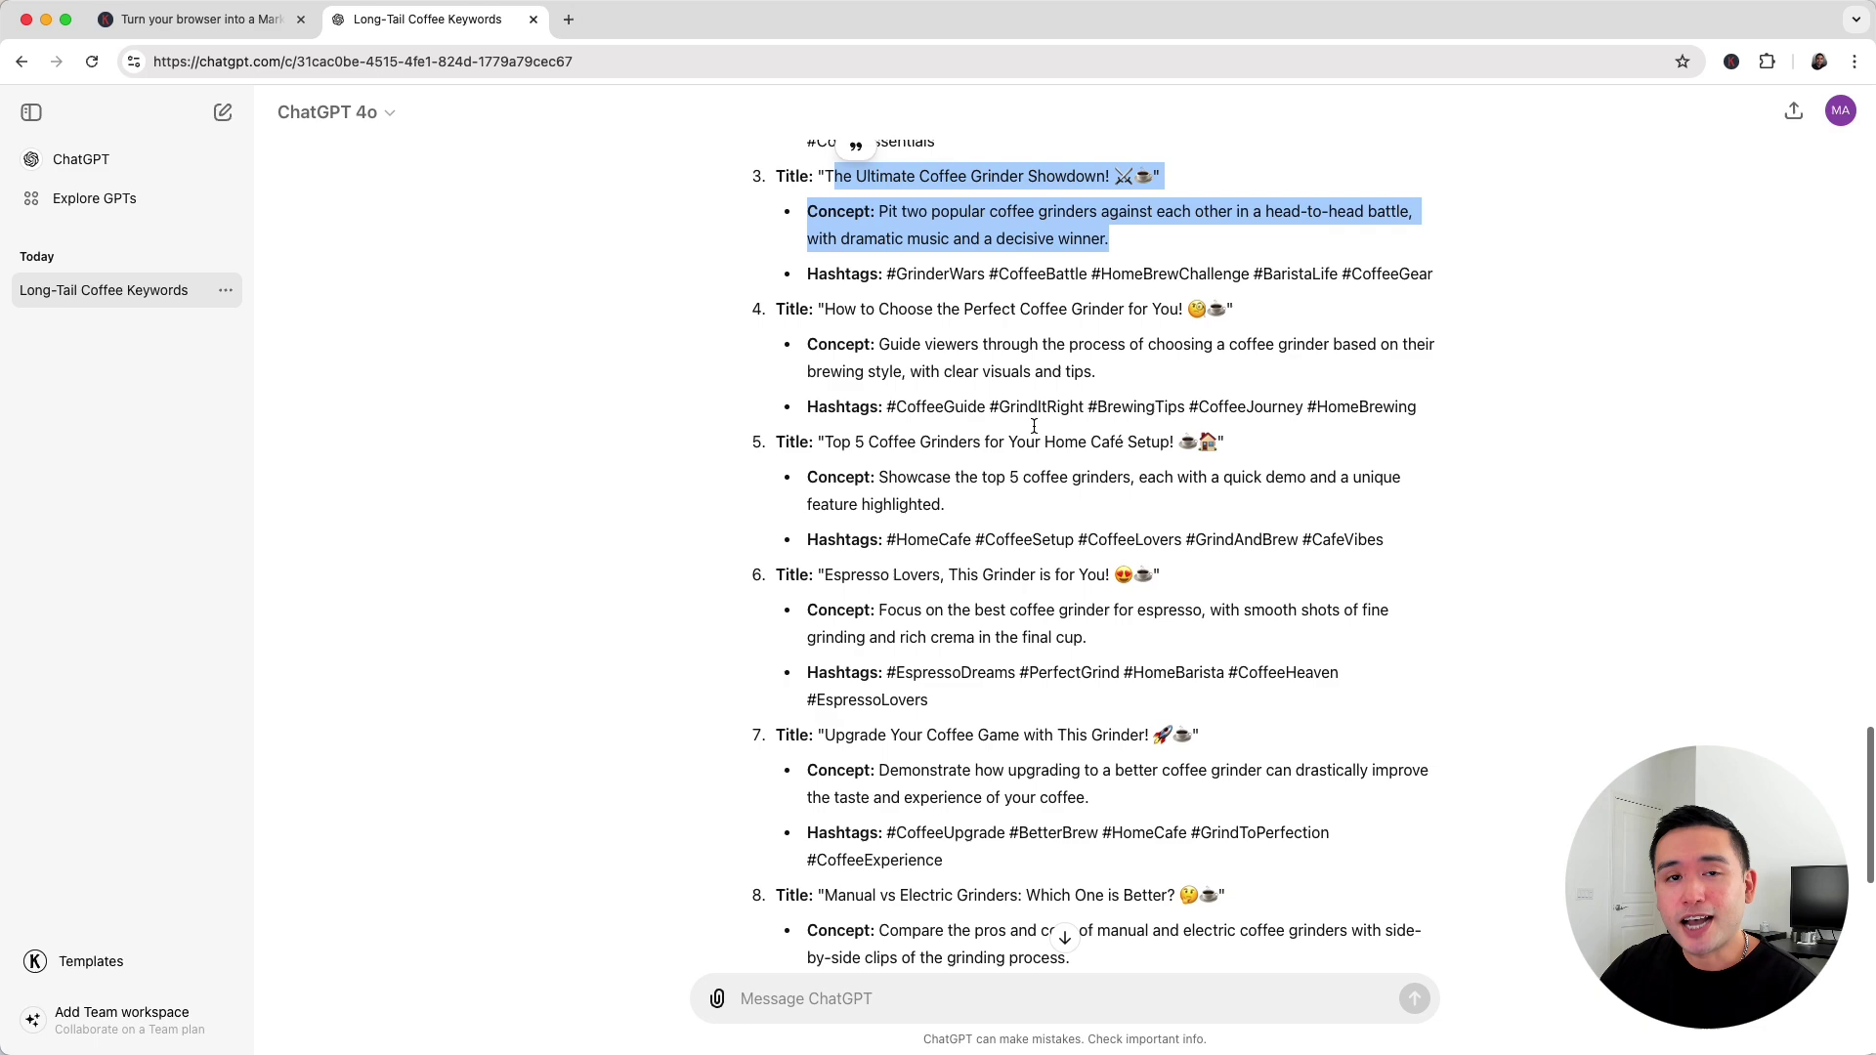
pyautogui.click(1033, 424)
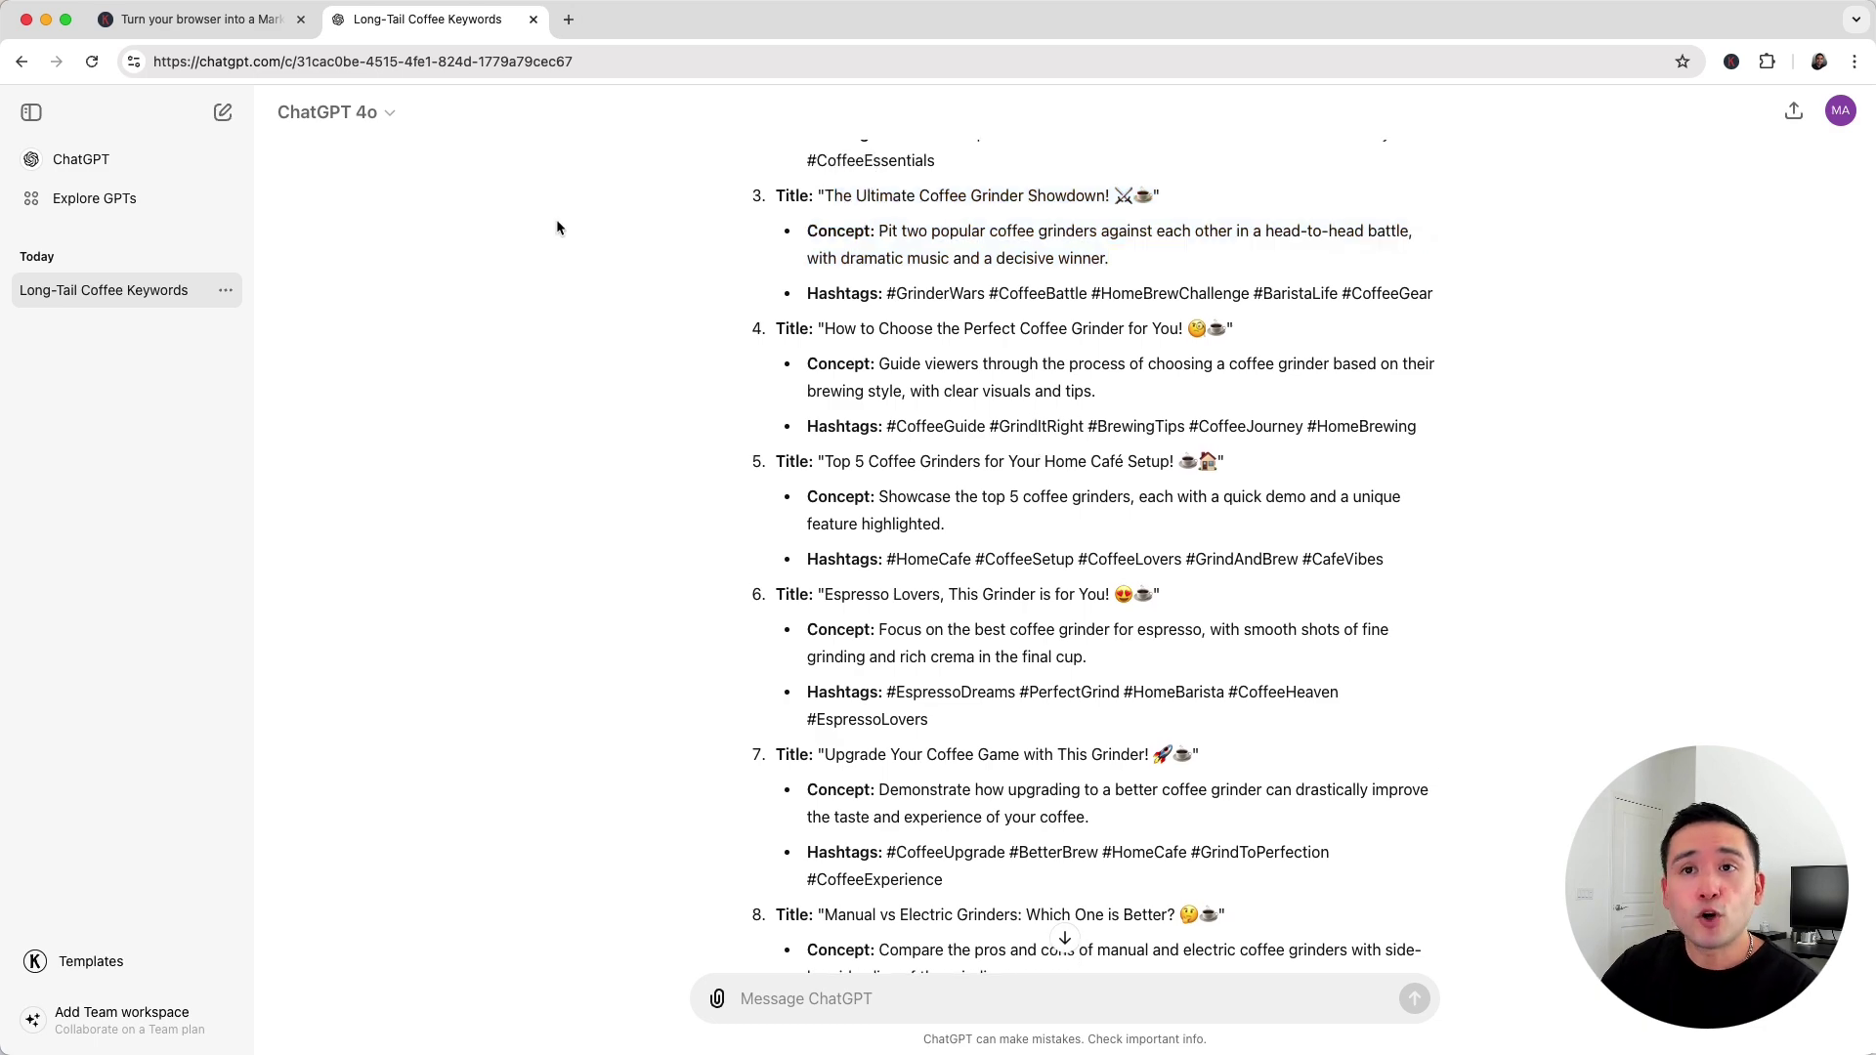
pyautogui.click(242, 27)
pyautogui.click(439, 19)
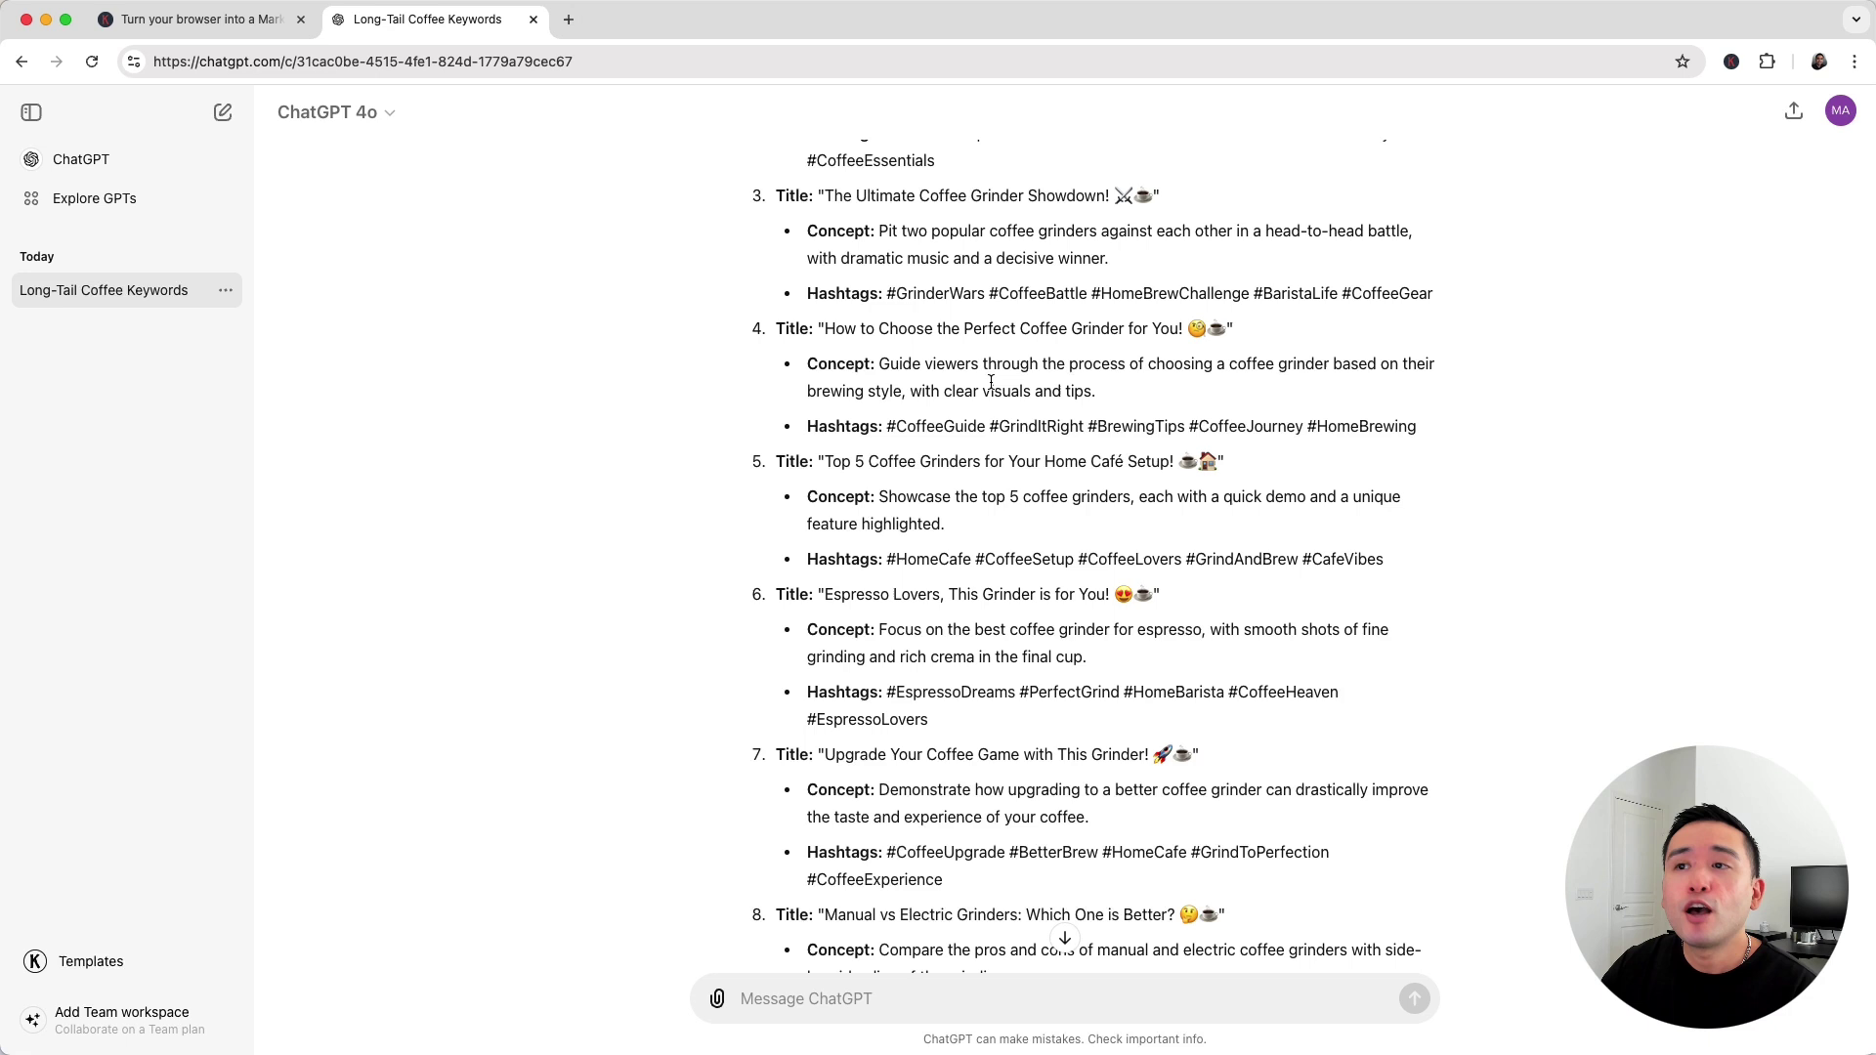
pyautogui.scroll(1, 1011, 355)
pyautogui.scroll(1, 996, 374)
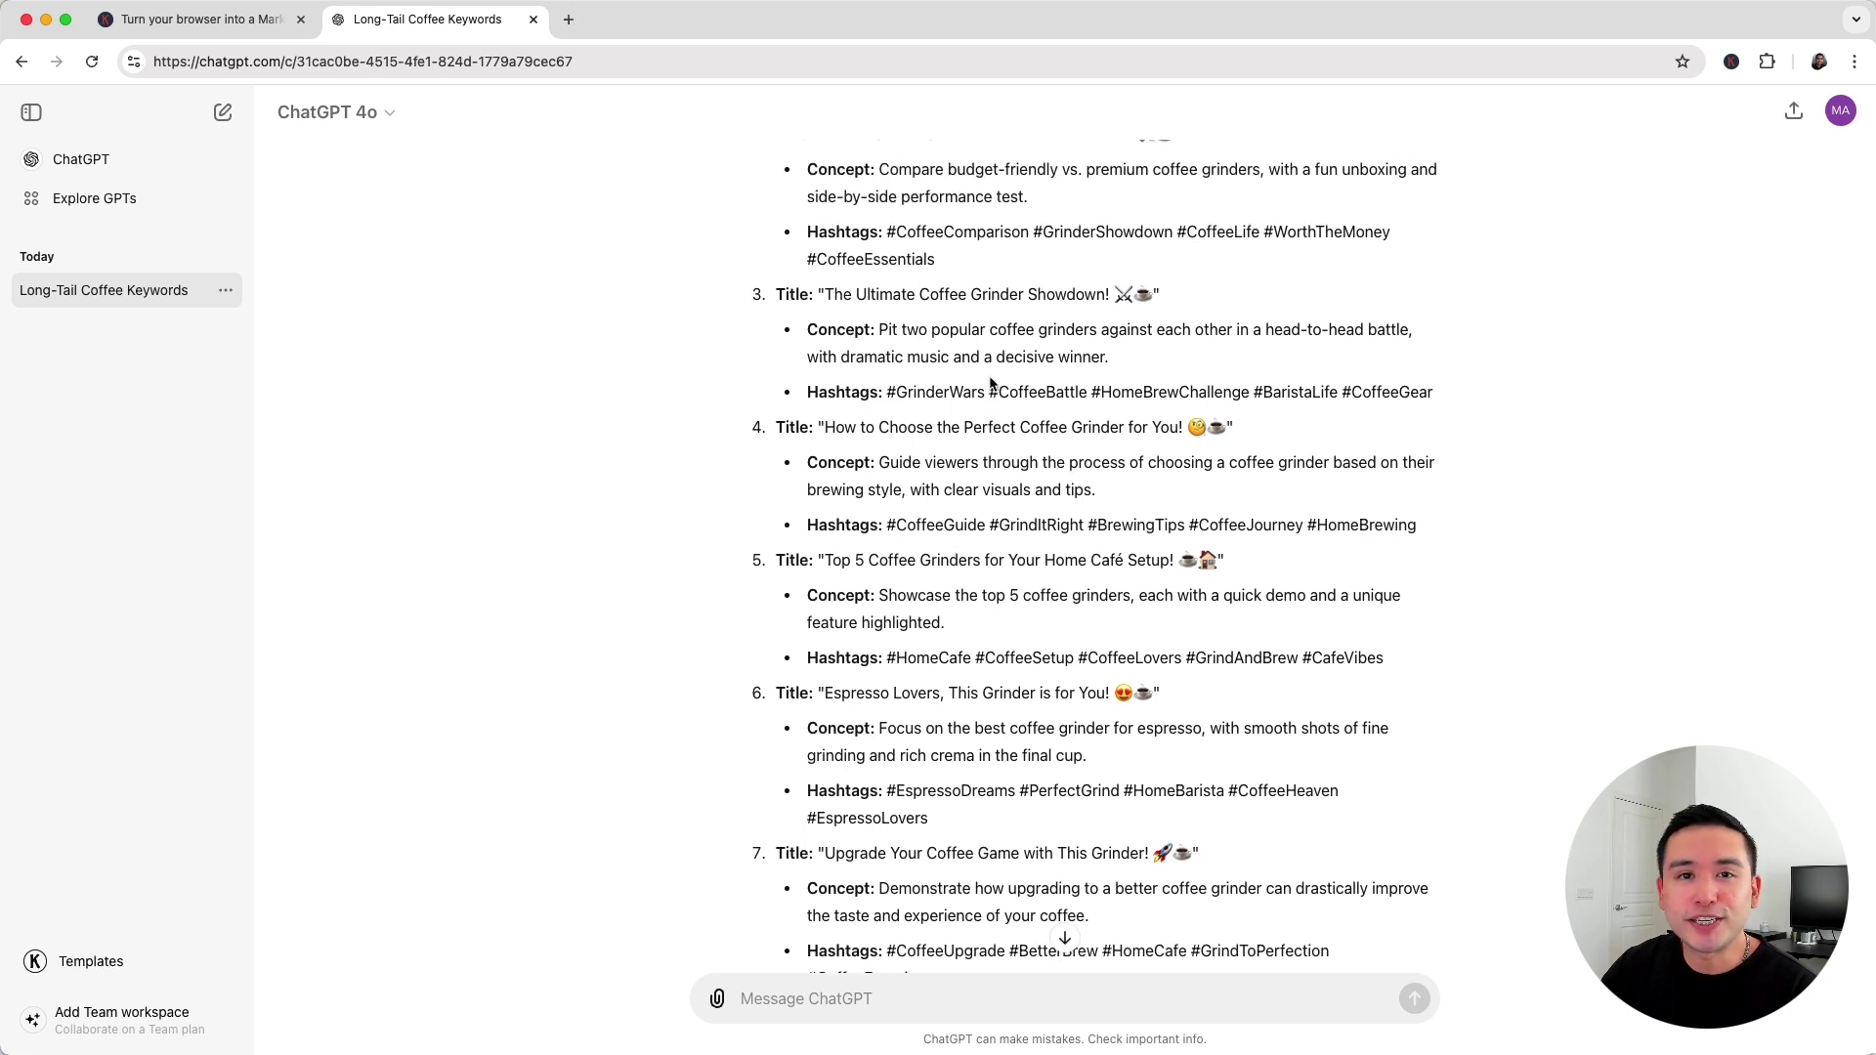